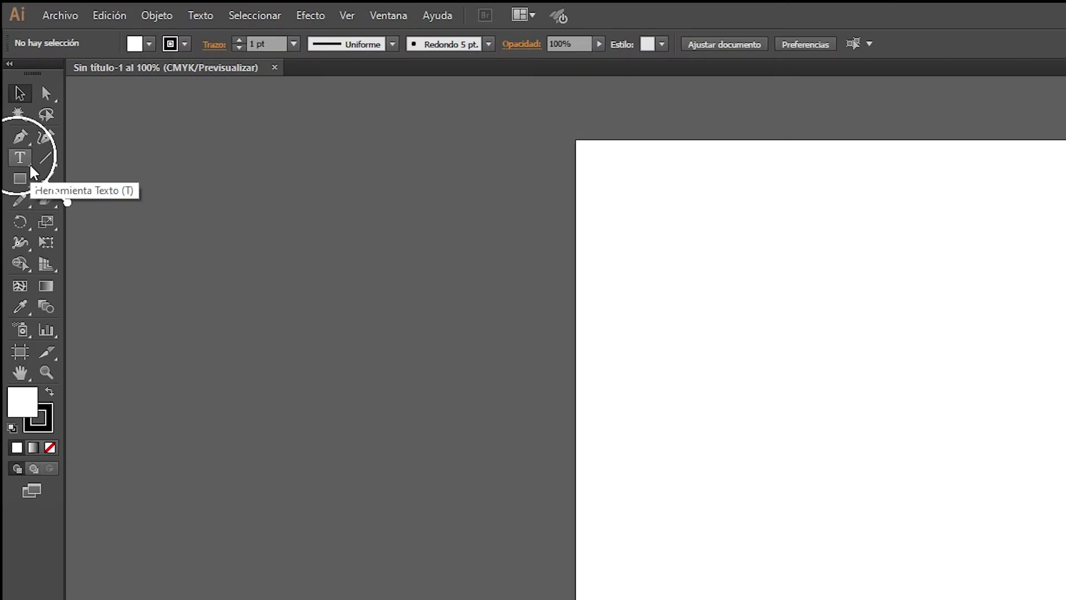
# Create a point text line reading "MOKFSFFKSMGMGMGKSDFKSFMSF KFFFSKFSF" near the top of the page with the Text tool.
pyautogui.click(30, 165)
pyautogui.click(30, 165)
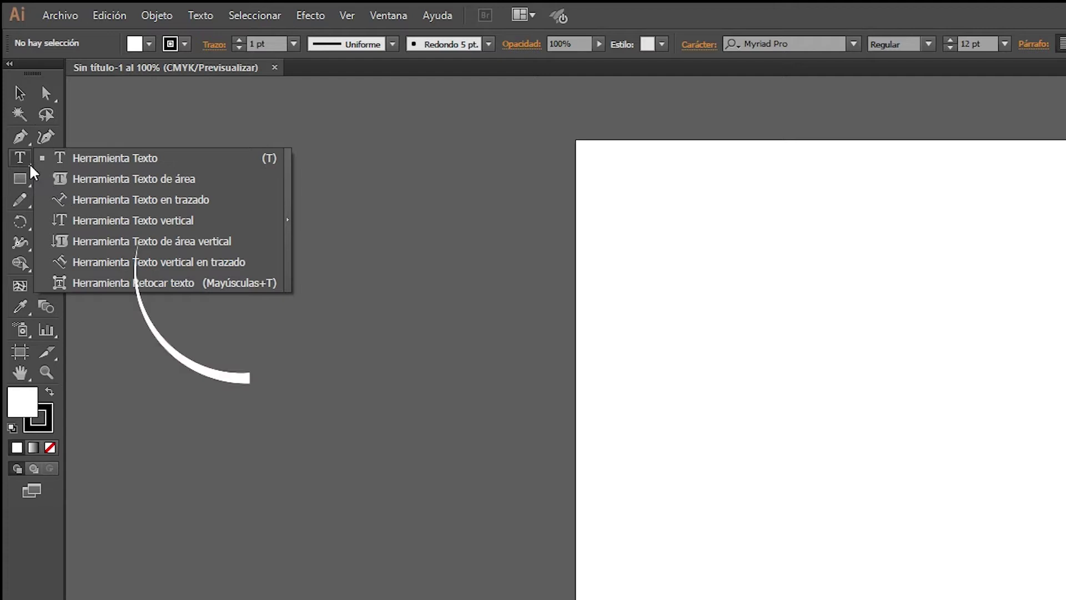
pyautogui.click(73, 158)
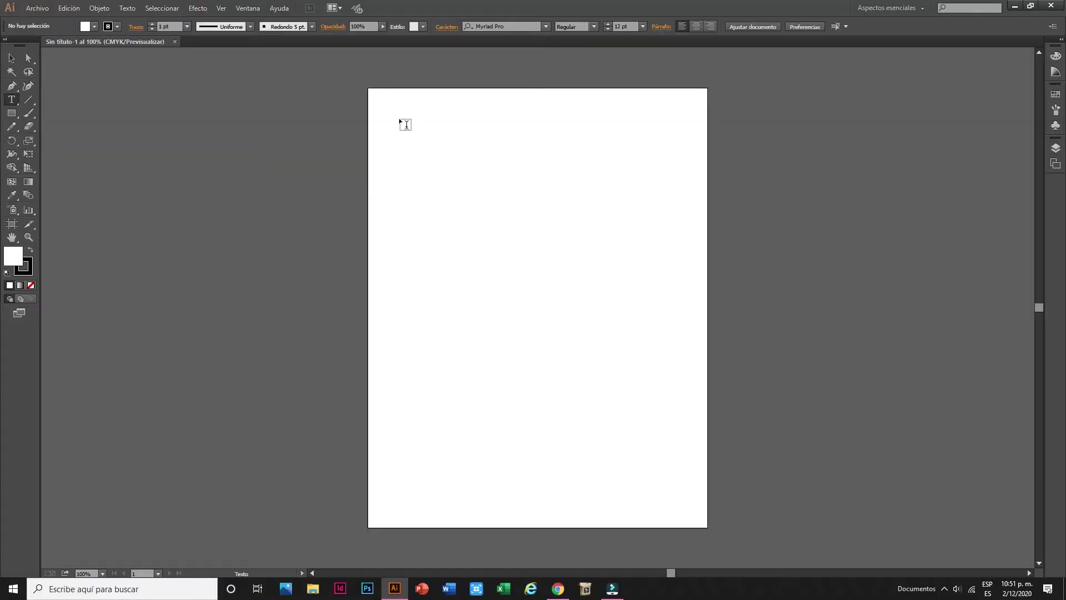
pyautogui.click(401, 118)
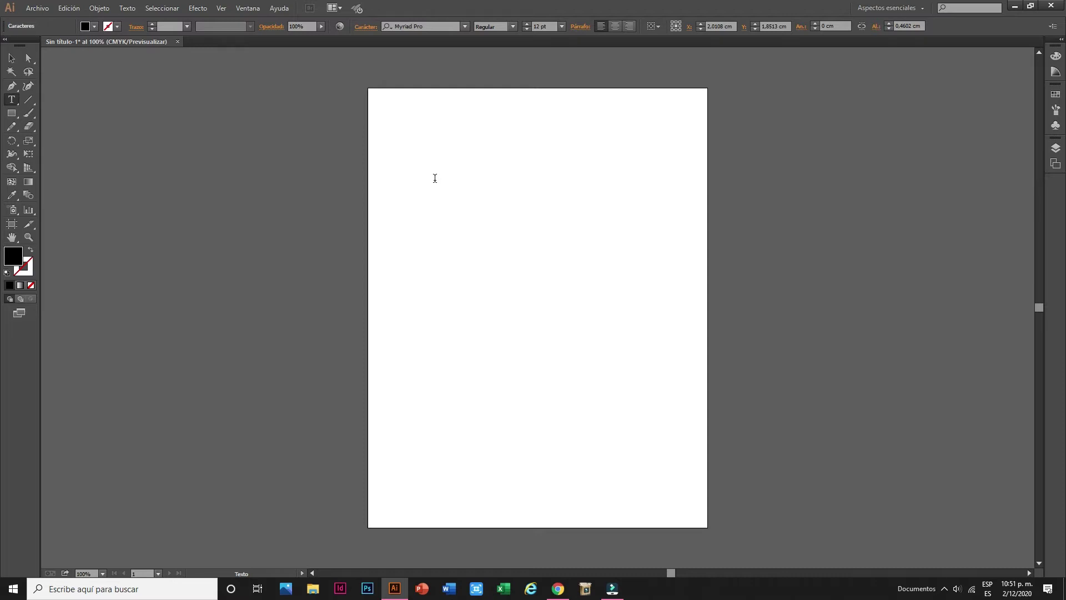
pyautogui.write('MOKFSFFKSMGMGMGKSDFKSFMSF KFFFSKFSF')
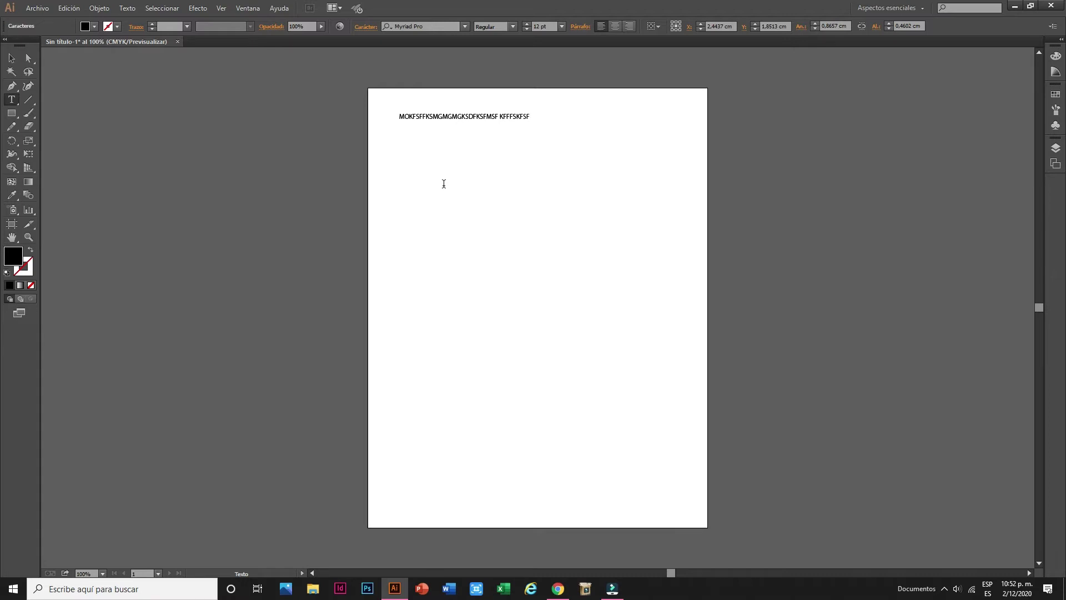
# Draw an area text box about 7.4 by 18 cm below the first line and fill it with several lines of random lowercase filler text.
pyautogui.moveTo(391, 132); pyautogui.dragTo(426, 168)
pyautogui.press('Escape')
pyautogui.click(76, 95)
pyautogui.click(11, 99)
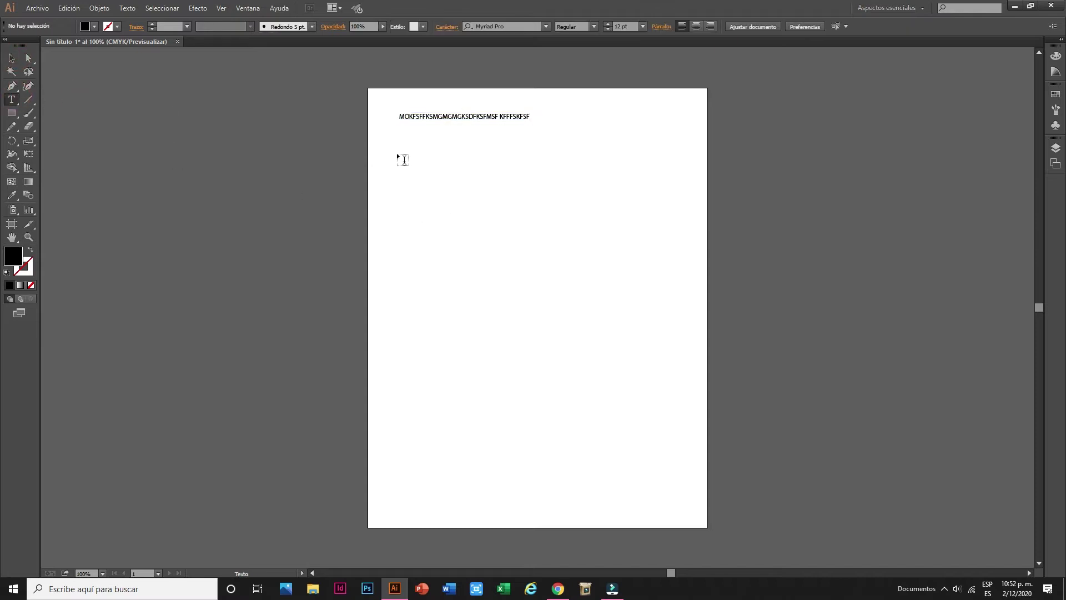
pyautogui.moveTo(396, 141); pyautogui.dragTo(511, 425)
pyautogui.click(434, 153)
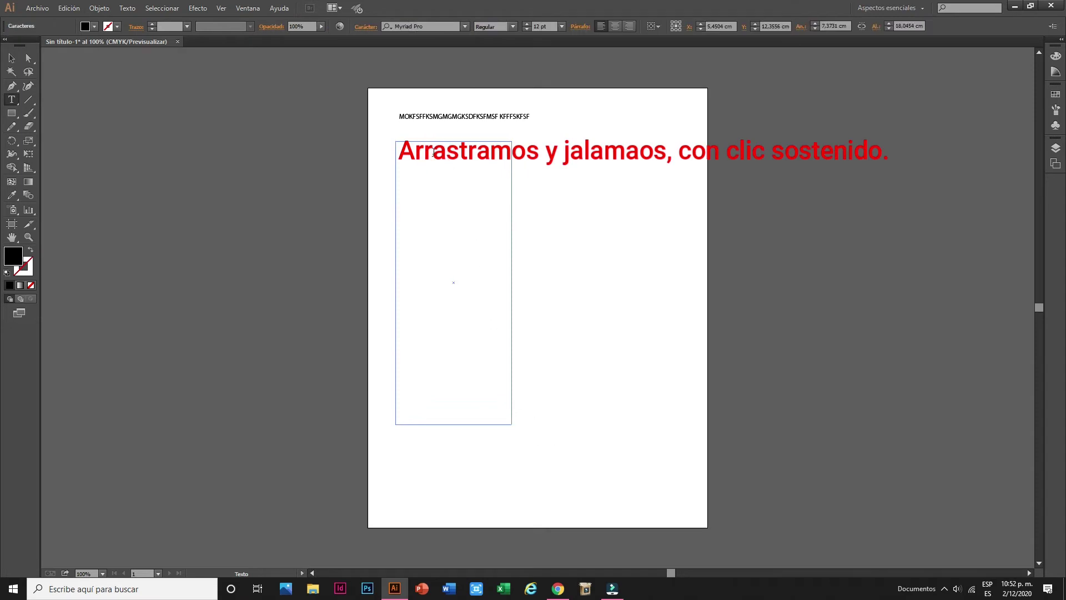
pyautogui.write('mqoofafjonafoa fafskoanfoanfaf aofmnafonafa foafnajfnafjo')
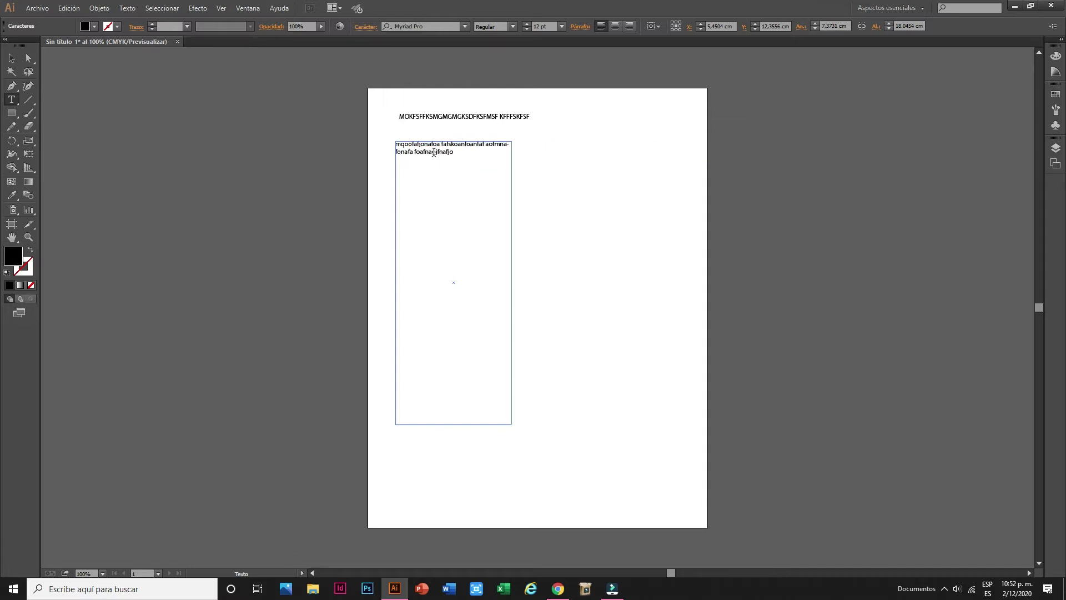
pyautogui.write("nafojnasfjoas fajfnaojfnao'fafjoanfjonafojanfojanfjona-")
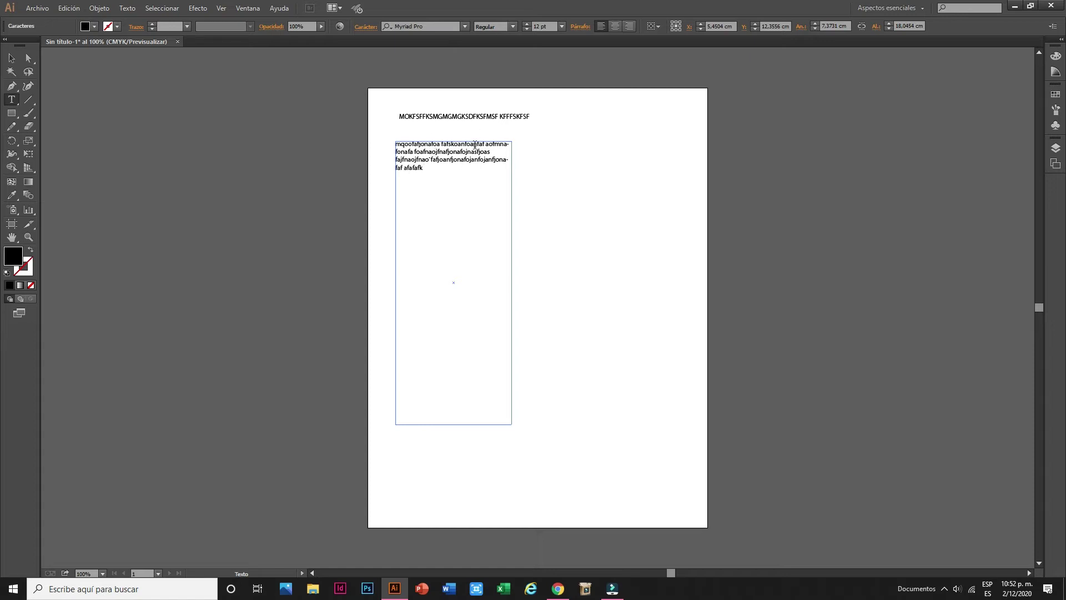
pyautogui.click(12, 58)
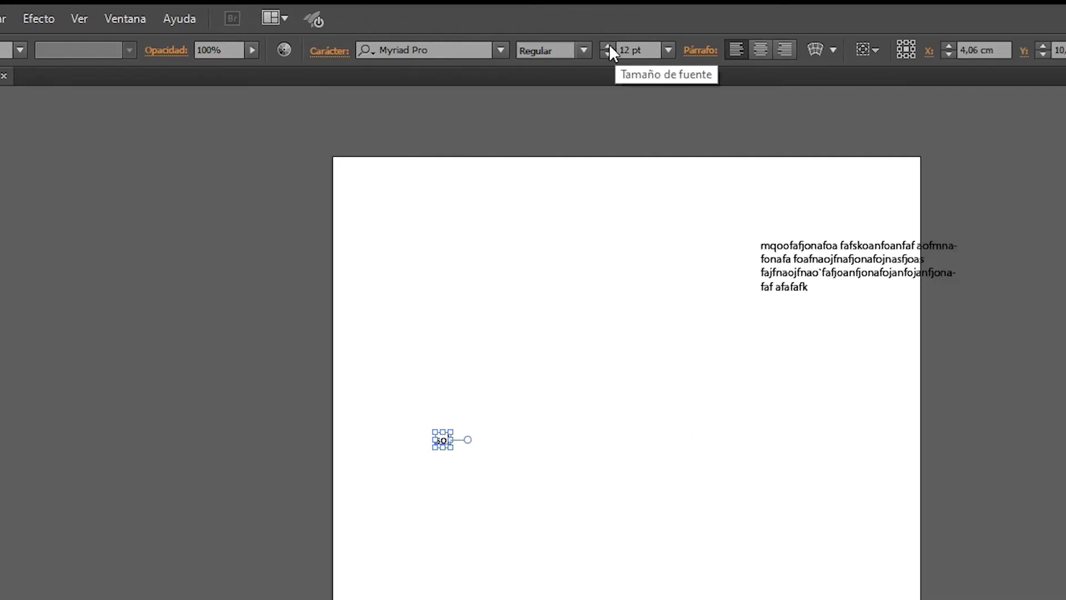
# Set the font size of the word "sol" to 72 pt and scale it up to about 11.2 by 10.3 cm.
pyautogui.click(608, 45)
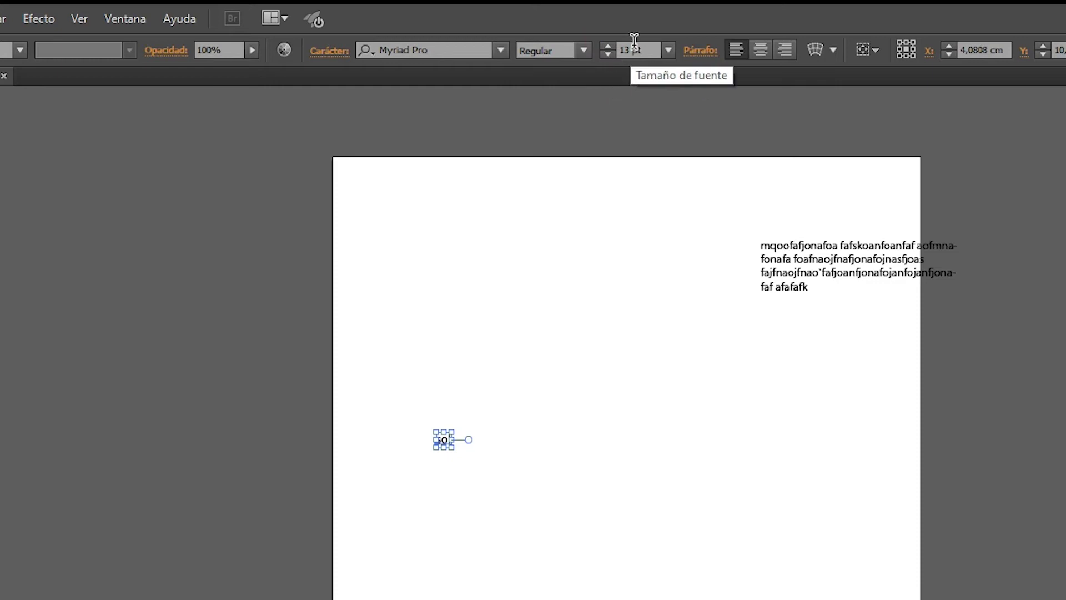
pyautogui.click(668, 48)
pyautogui.click(702, 398)
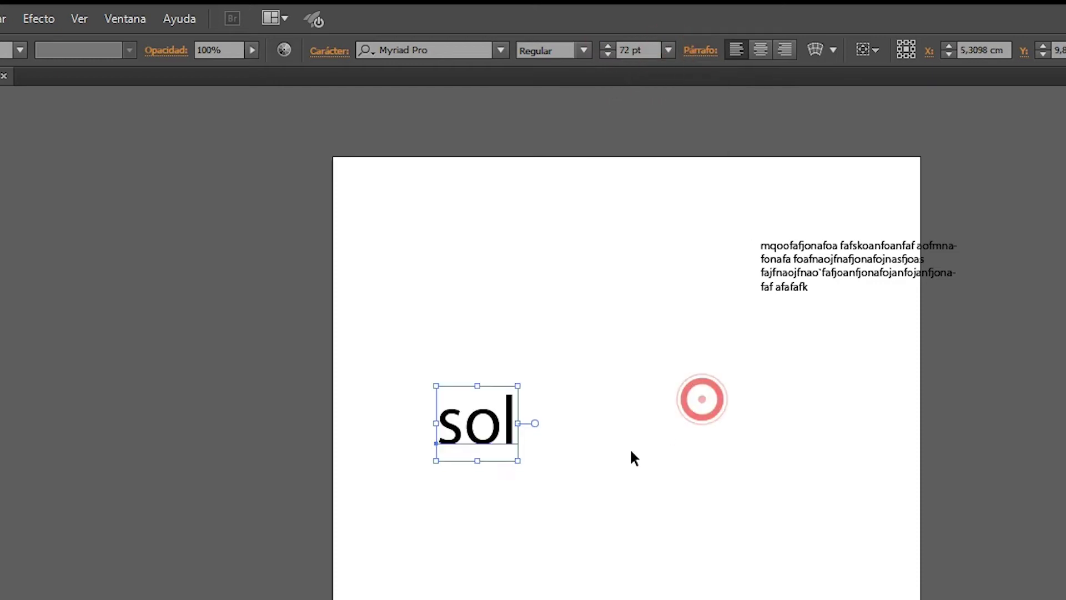
pyautogui.moveTo(517, 460); pyautogui.dragTo(624, 556)
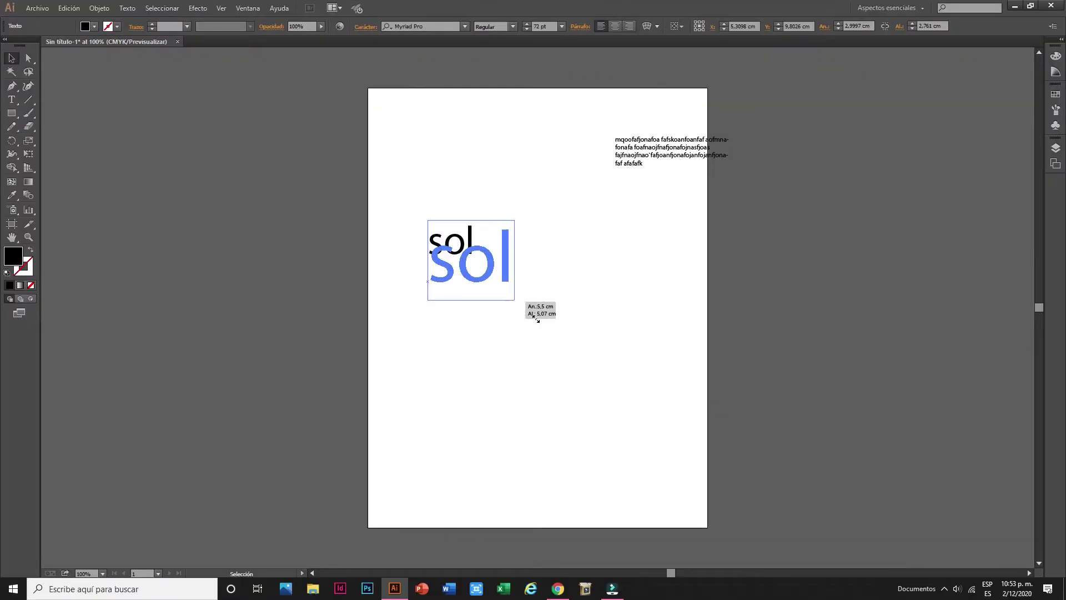
pyautogui.moveTo(536, 318); pyautogui.dragTo(623, 387)
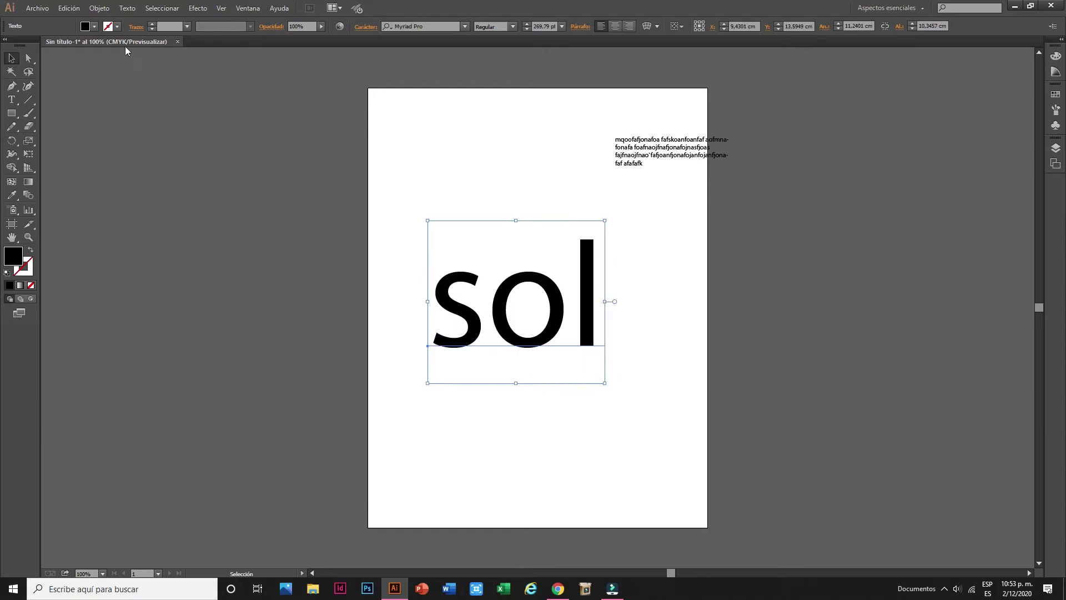
# Fill the word "sol" with light blue and give it a dark blue stroke of C=100 M=95 Y=5 K=0.
pyautogui.click(87, 27)
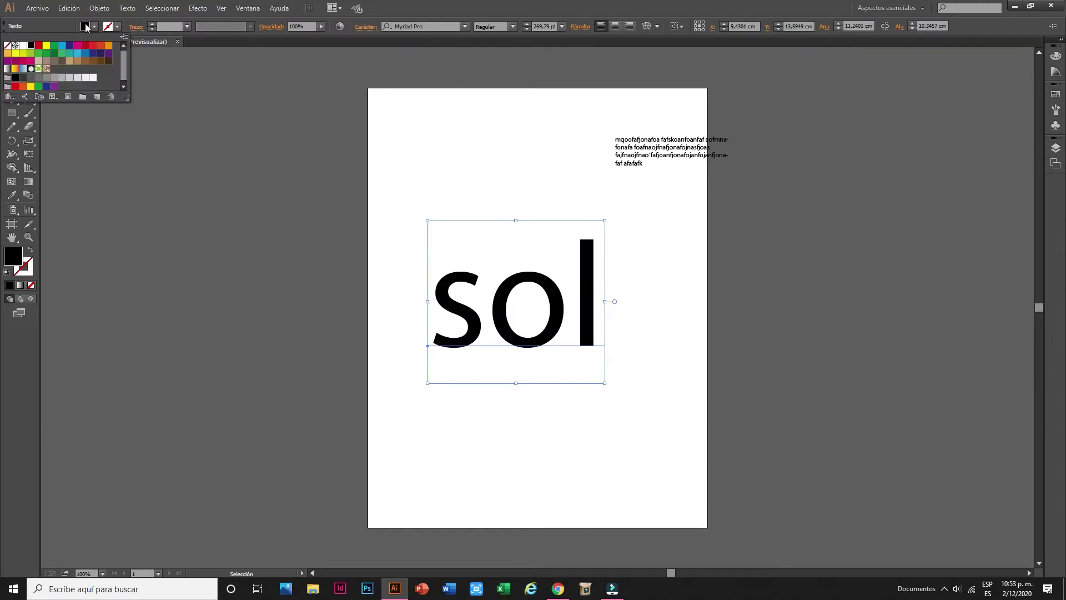
pyautogui.click(62, 45)
pyautogui.click(107, 27)
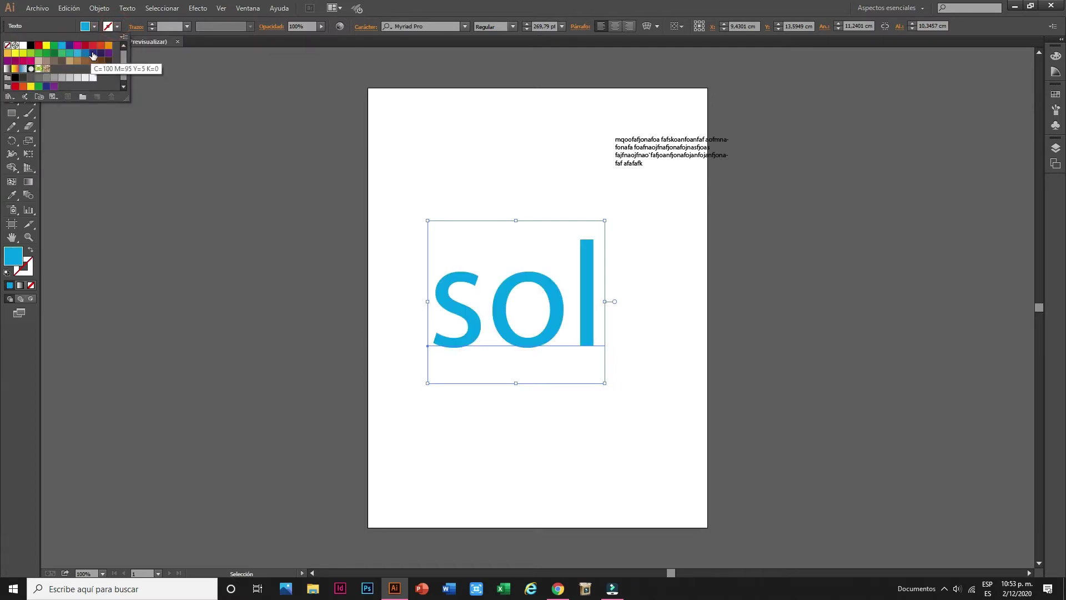
pyautogui.click(92, 53)
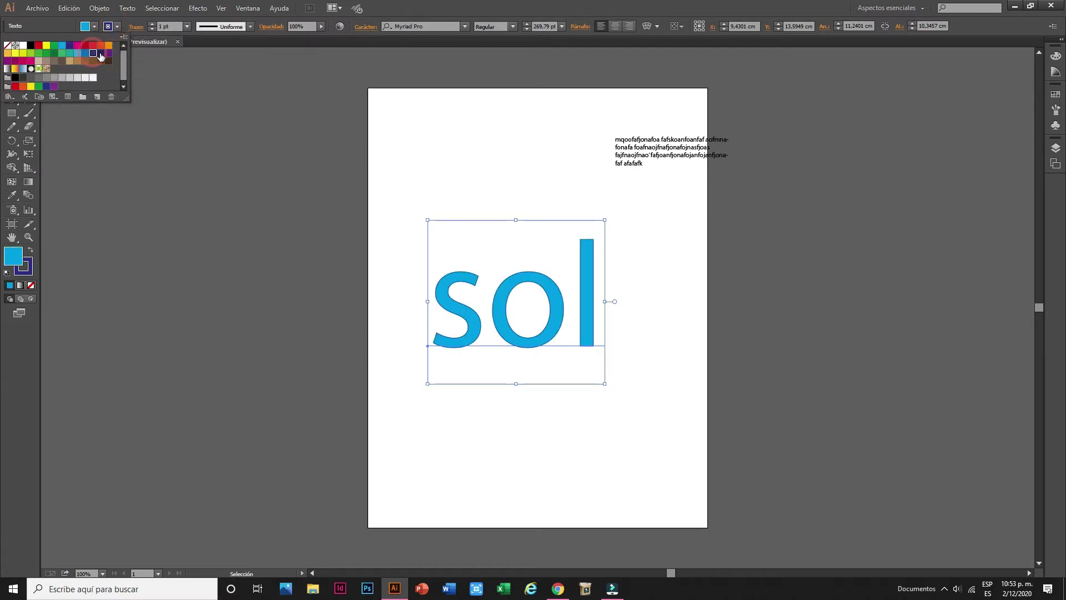
# Increase the stroke weight of "sol" to 4 pt and view the available stroke width profiles.
pyautogui.click(152, 23)
pyautogui.click(152, 23)
pyautogui.click(151, 23)
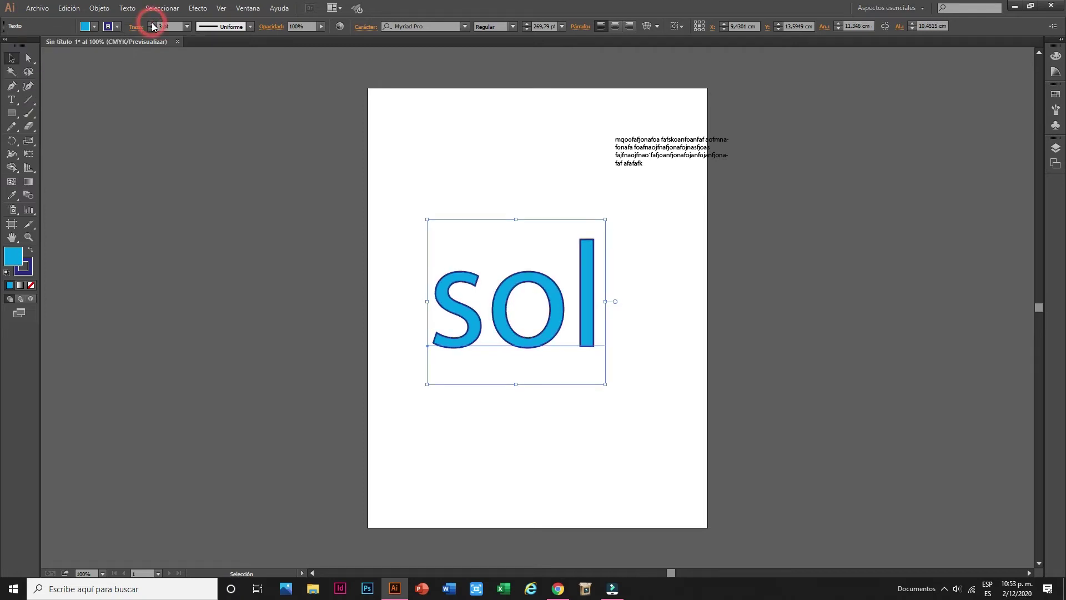
pyautogui.click(152, 22)
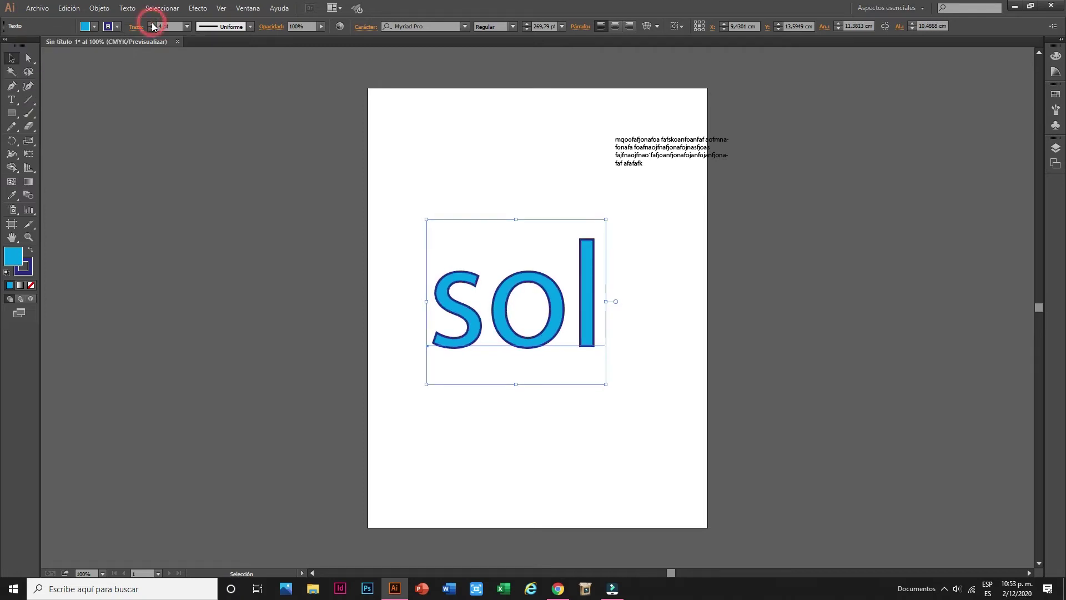
pyautogui.click(250, 27)
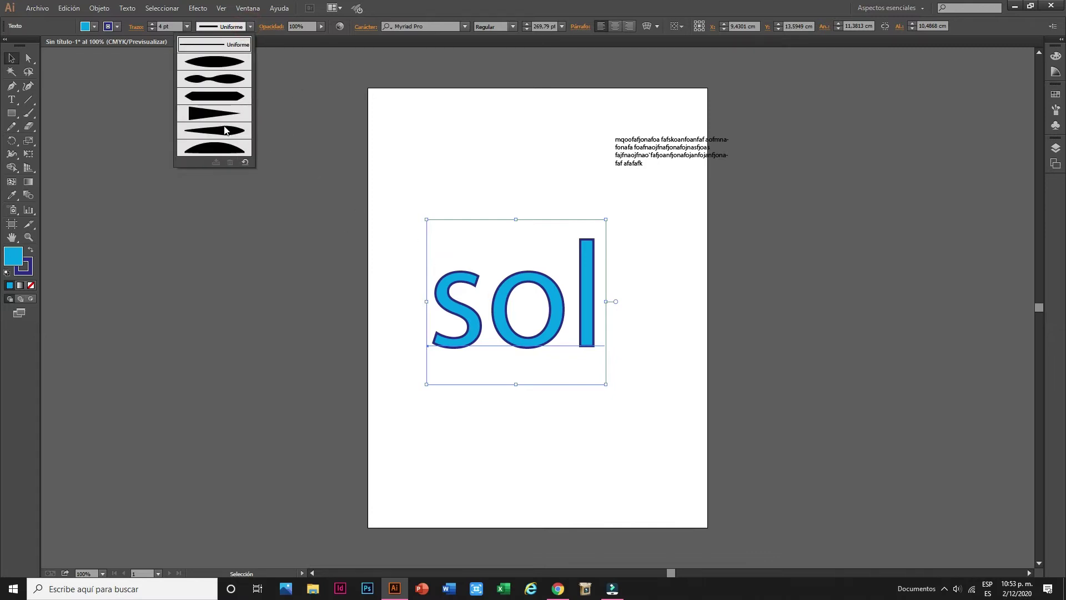
# Try the word "sol" at 34% opacity and set its opacity to 99%.
pyautogui.click(321, 28)
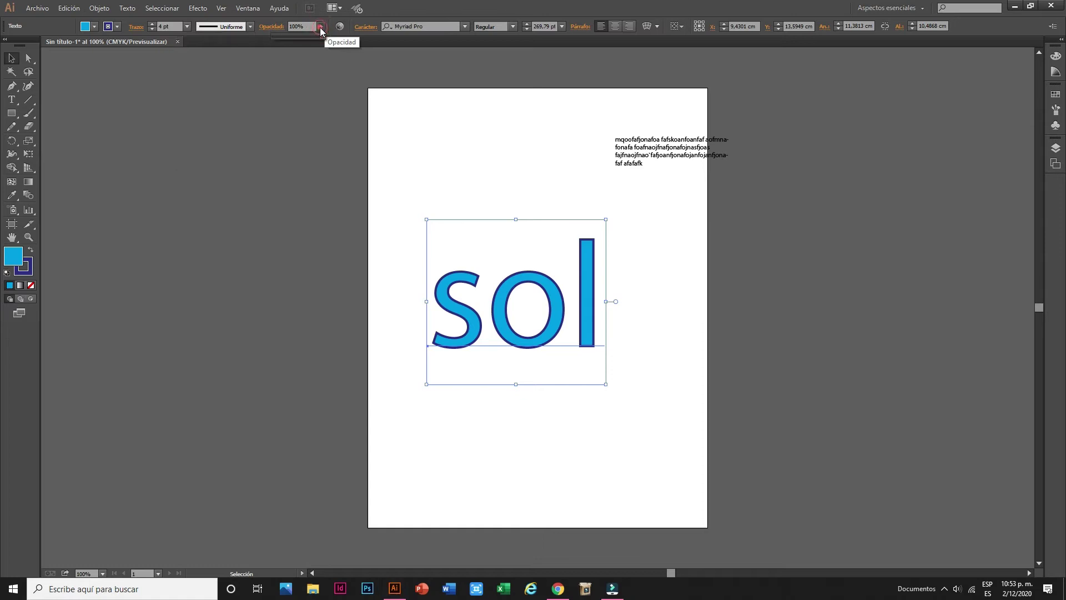
pyautogui.moveTo(323, 35); pyautogui.dragTo(291, 35)
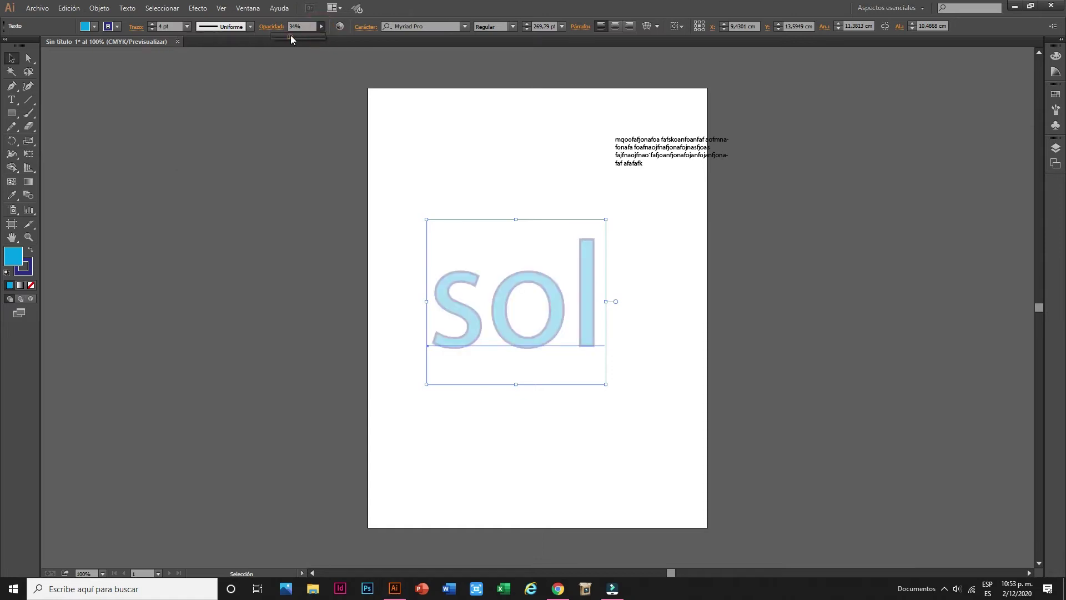
pyautogui.moveTo(302, 35); pyautogui.dragTo(323, 37)
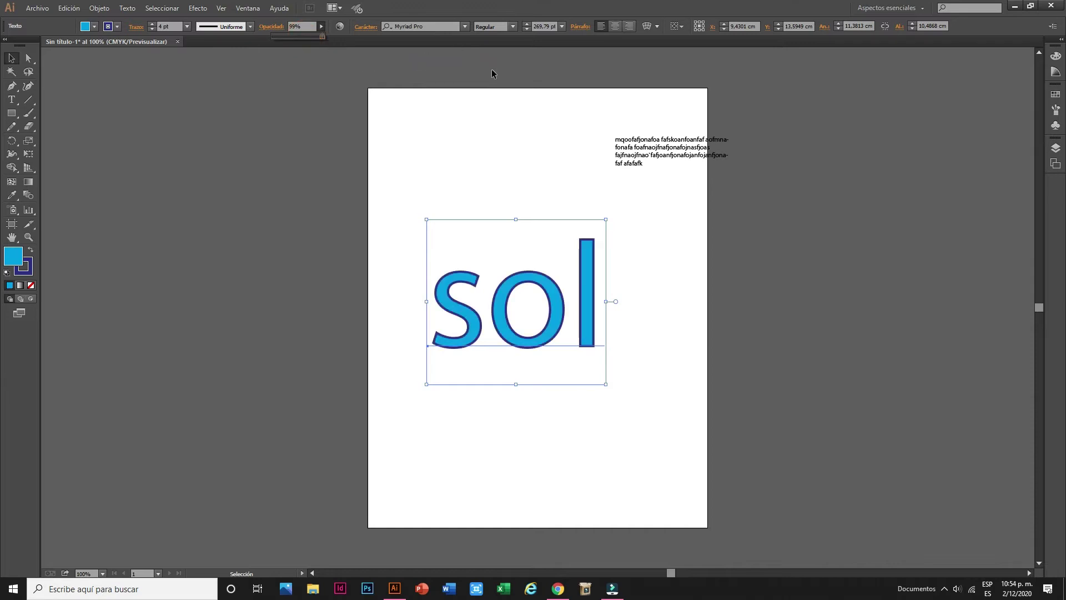
# Move "sol" toward the page's left edge and duplicate it into a vertical stack of three, with the top copy selected.
pyautogui.click(487, 218)
pyautogui.click(468, 184)
pyautogui.moveTo(465, 288); pyautogui.dragTo(410, 361)
pyautogui.click(505, 179)
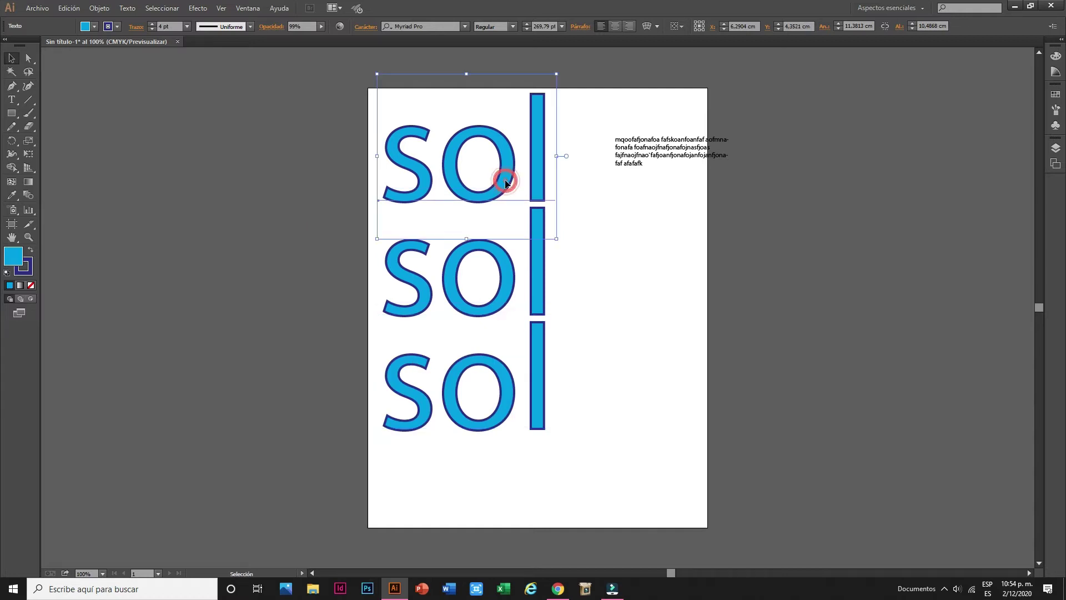
# Set the font of the top "sol" to JohnHancockCP Medium.
pyautogui.click(465, 27)
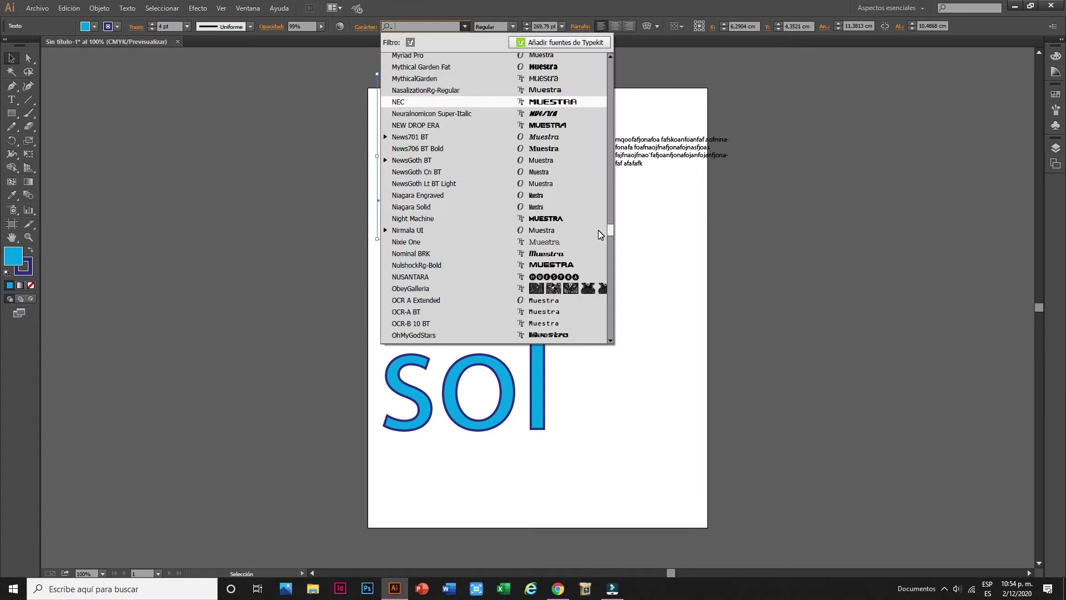
pyautogui.scroll(15, 598, 230)
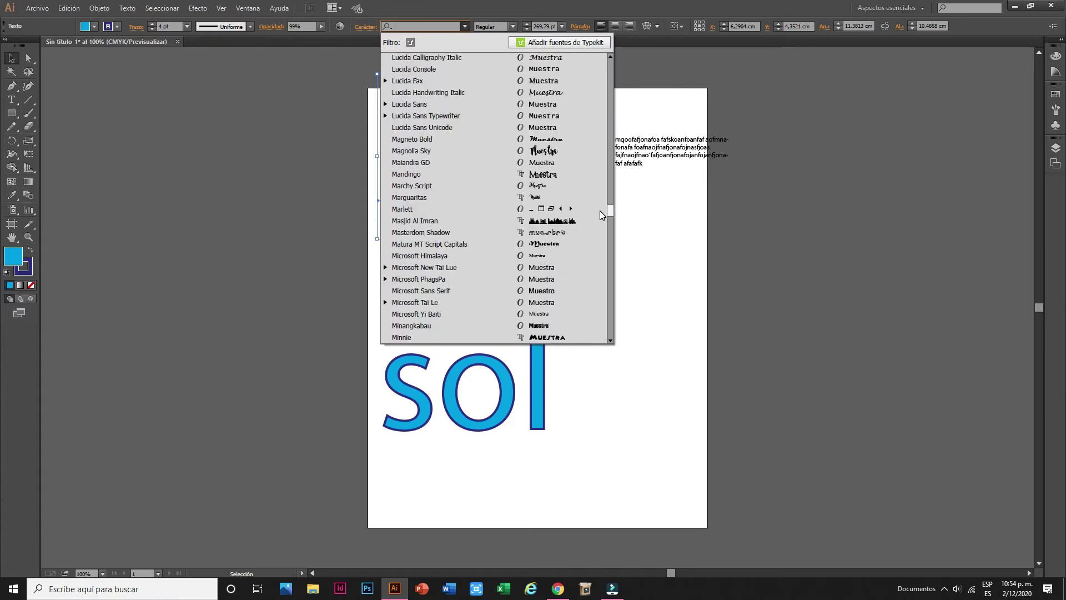
pyautogui.scroll(7, 600, 199)
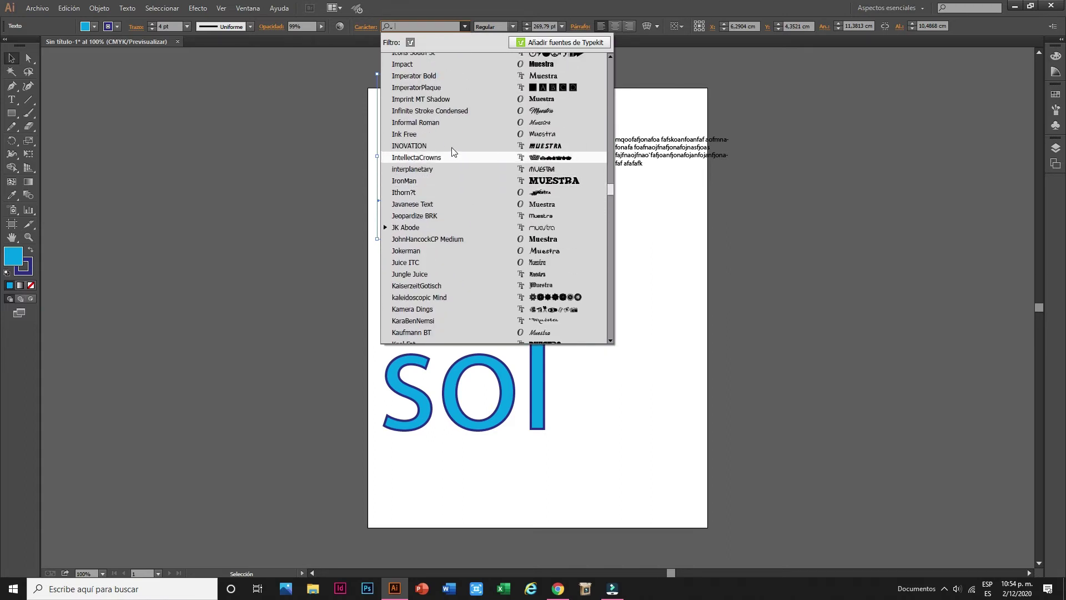
pyautogui.scroll(-5, 504, 216)
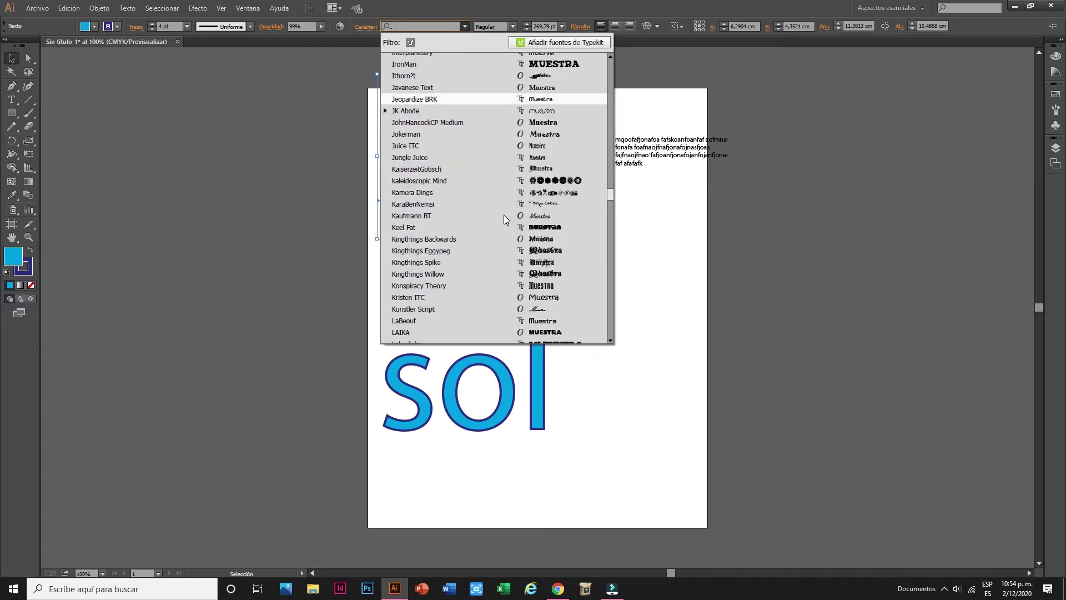
pyautogui.scroll(-2, 505, 222)
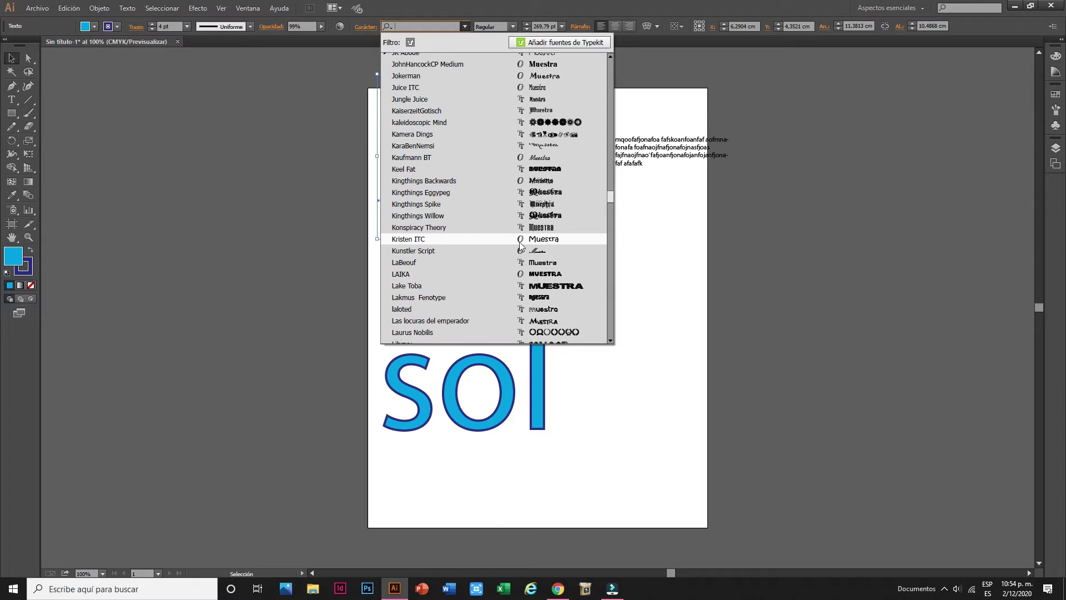
pyautogui.click(520, 244)
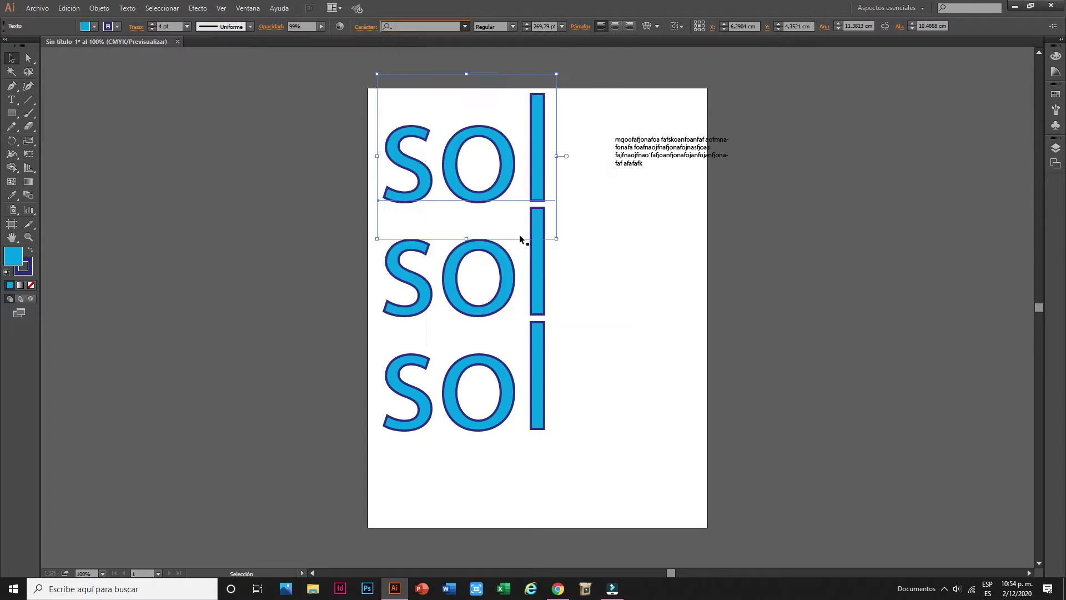
pyautogui.click(466, 26)
pyautogui.click(458, 68)
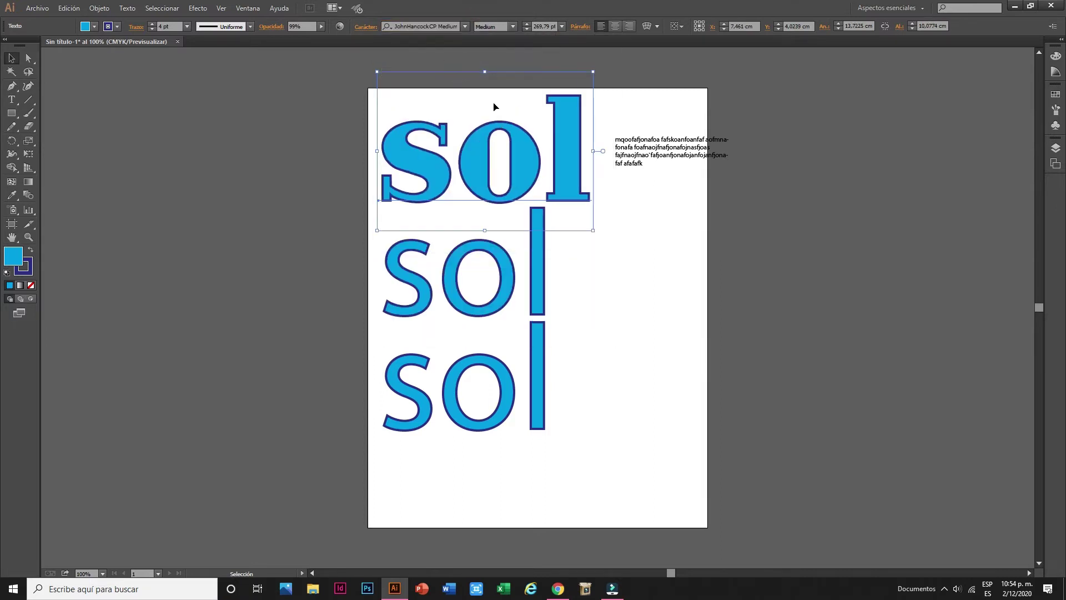
# Change the top "sol" to the Danube font at about 118 pt and view its available font styles.
pyautogui.click(465, 26)
pyautogui.scroll(1, 469, 100)
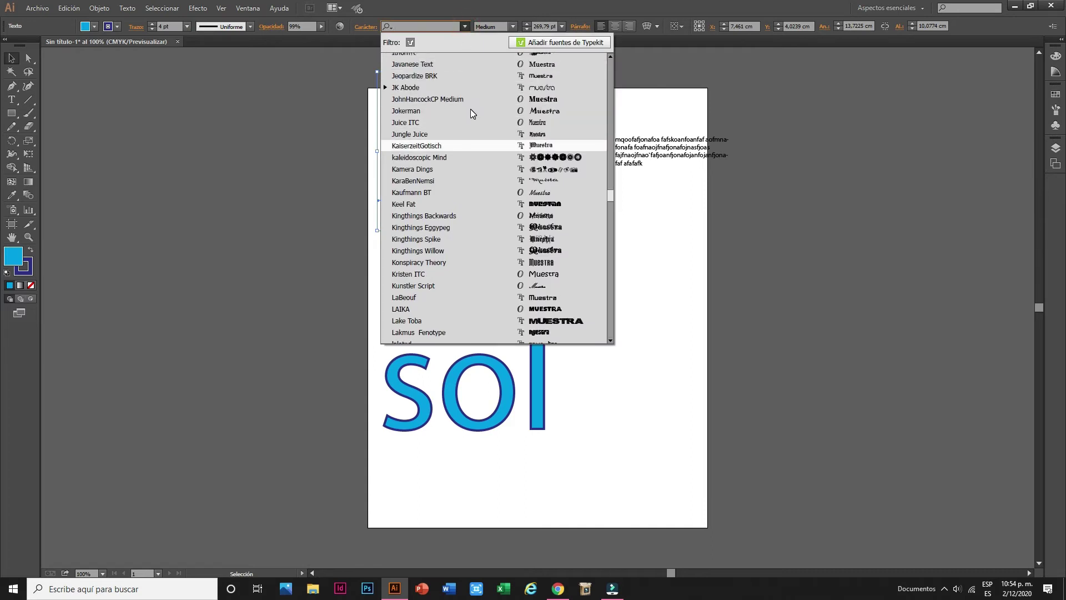
pyautogui.scroll(5, 471, 108)
pyautogui.click(471, 108)
pyautogui.click(513, 26)
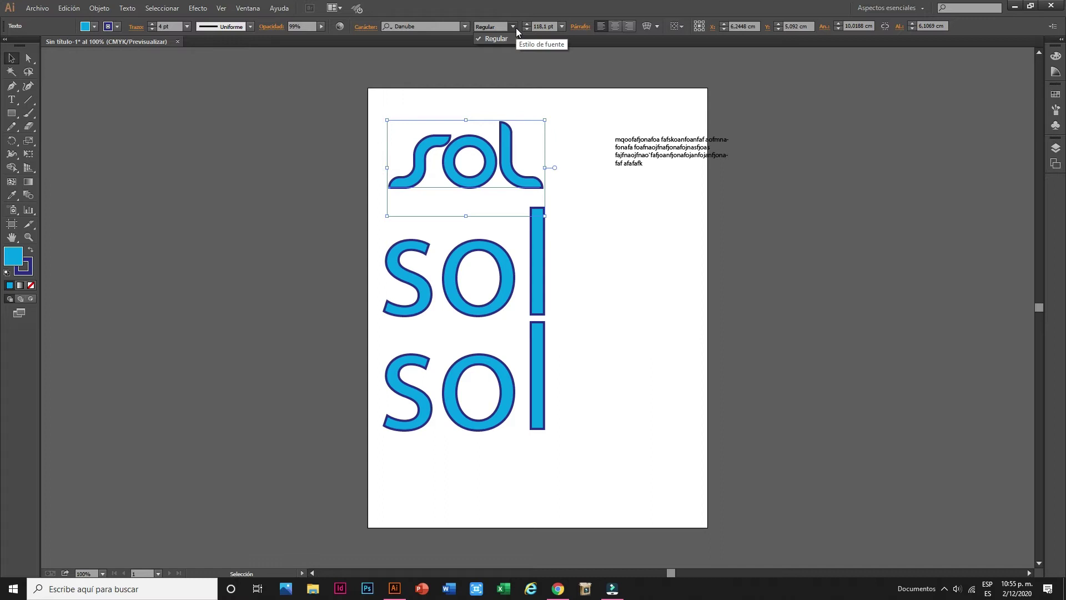
# Set the font of the middle "sol" to Arial.
pyautogui.click(541, 258)
pyautogui.click(541, 258)
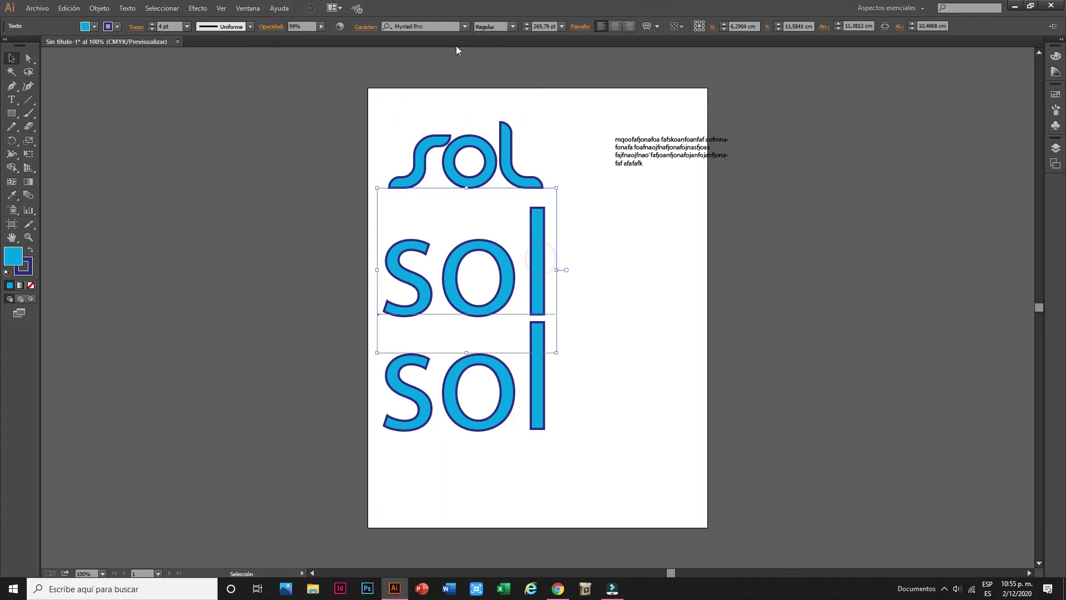
pyautogui.click(466, 26)
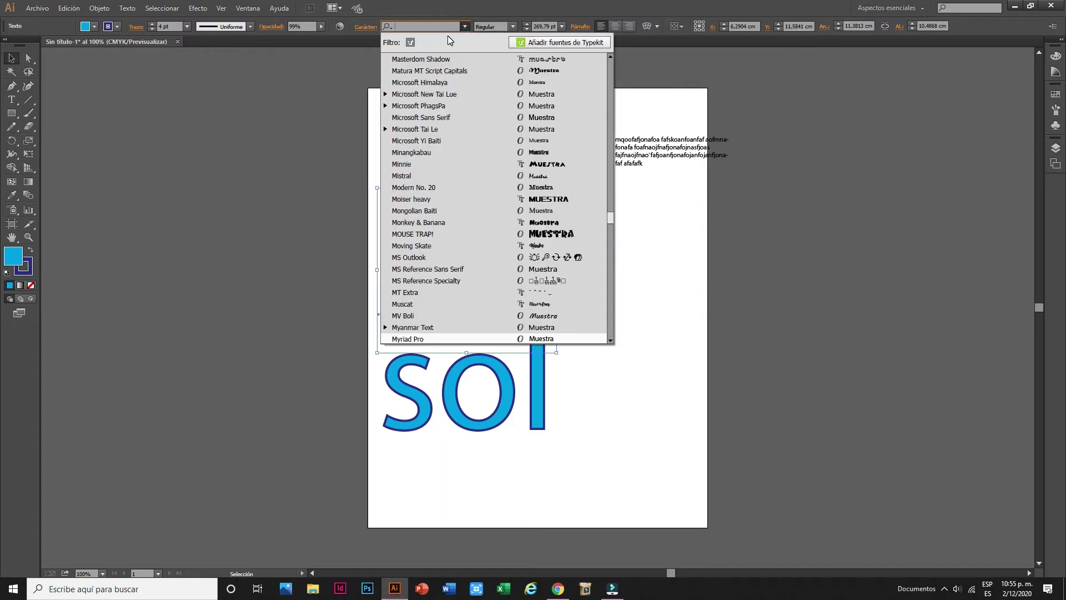
pyautogui.write('arial')
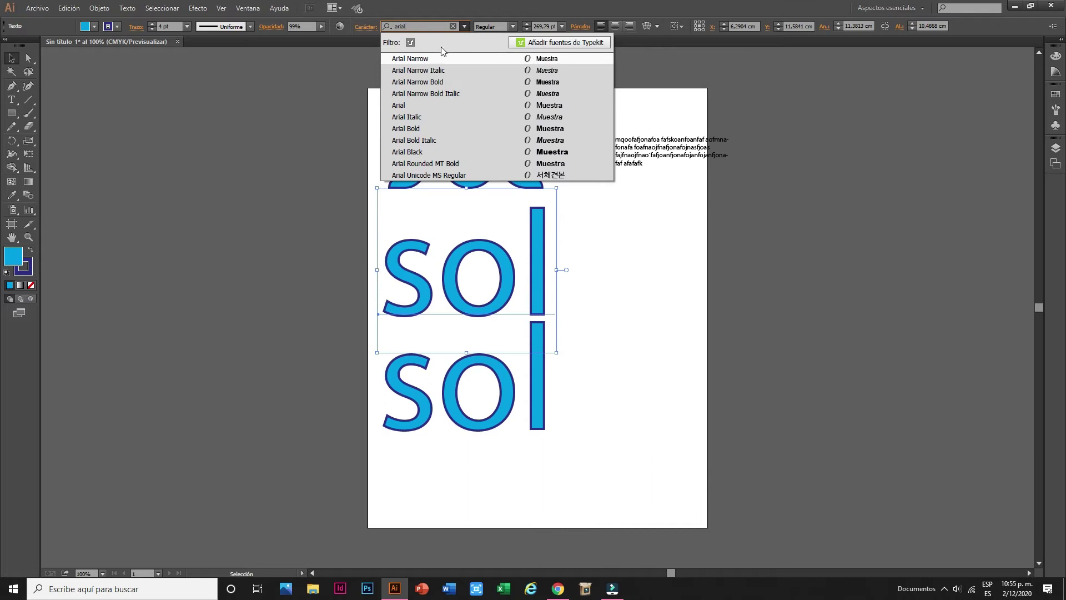
pyautogui.click(409, 105)
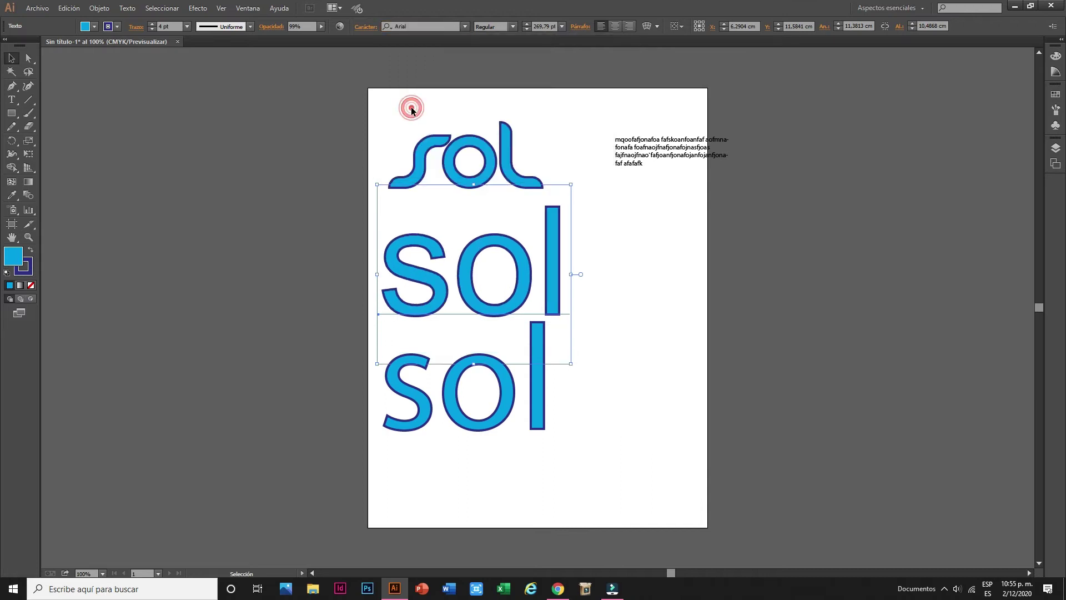
# Try the Narrow, Italic and Bold font styles on the middle "sol".
pyautogui.click(515, 25)
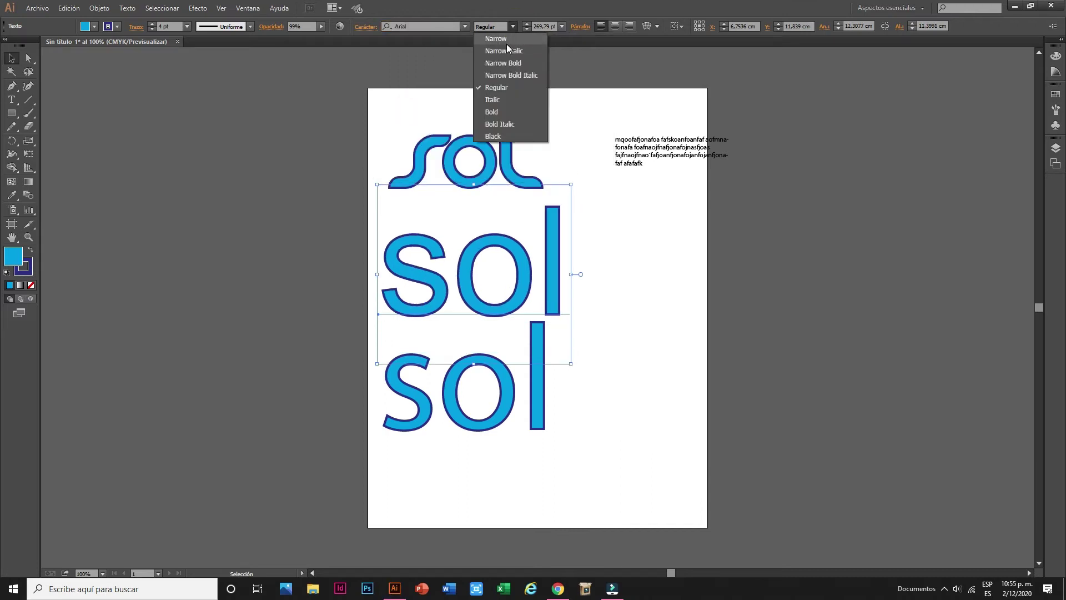
pyautogui.click(507, 42)
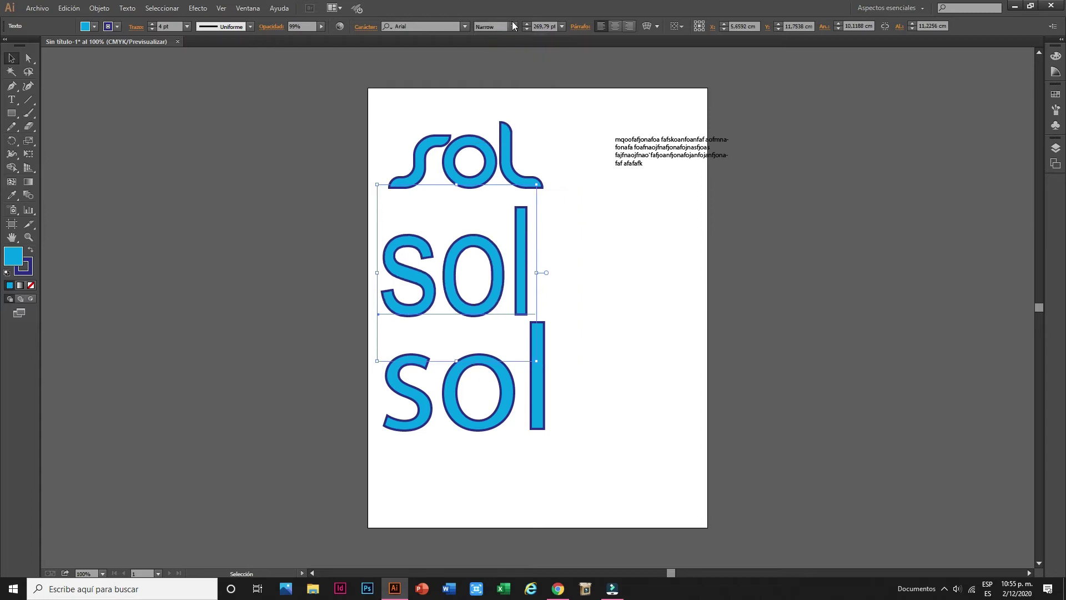
pyautogui.click(514, 26)
pyautogui.click(495, 99)
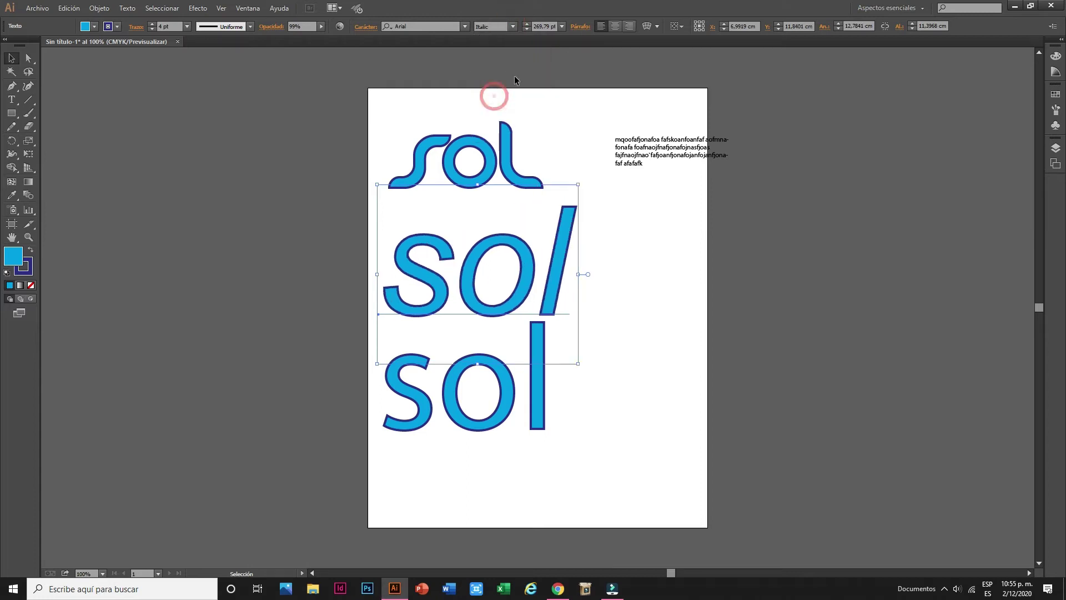
pyautogui.click(514, 28)
pyautogui.click(504, 104)
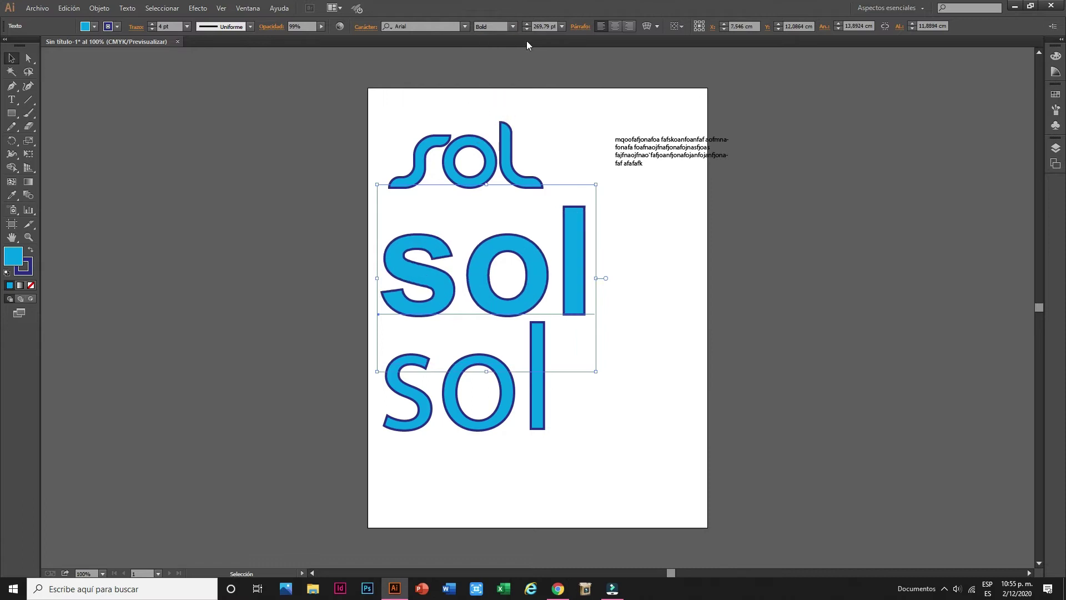
# Try Narrow Bold Italic and Narrow Italic on the middle "sol", and set its style to Bold Italic.
pyautogui.click(515, 26)
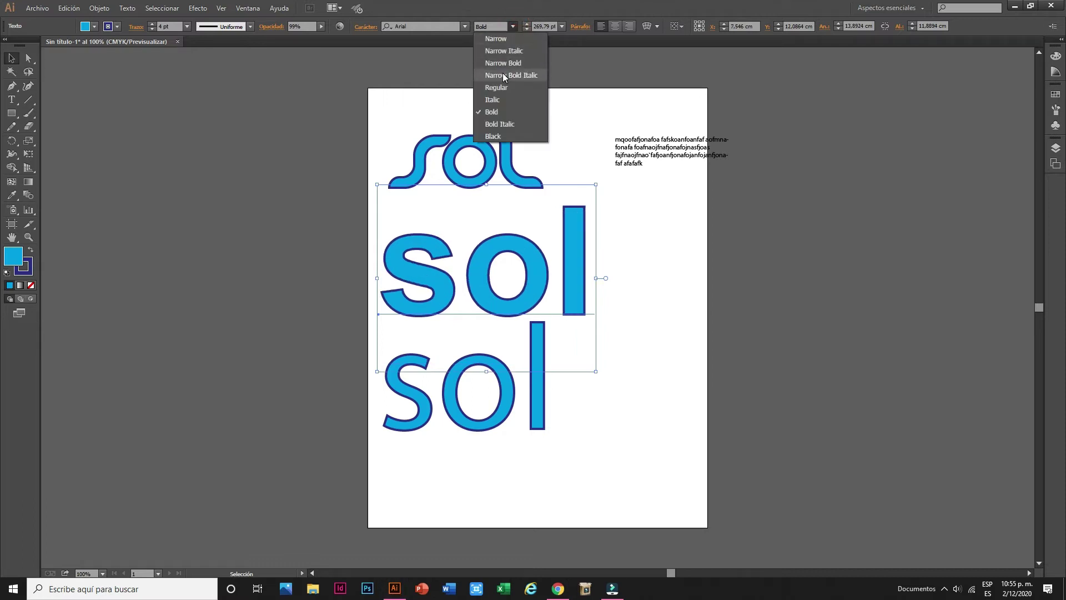
pyautogui.click(503, 74)
pyautogui.click(514, 27)
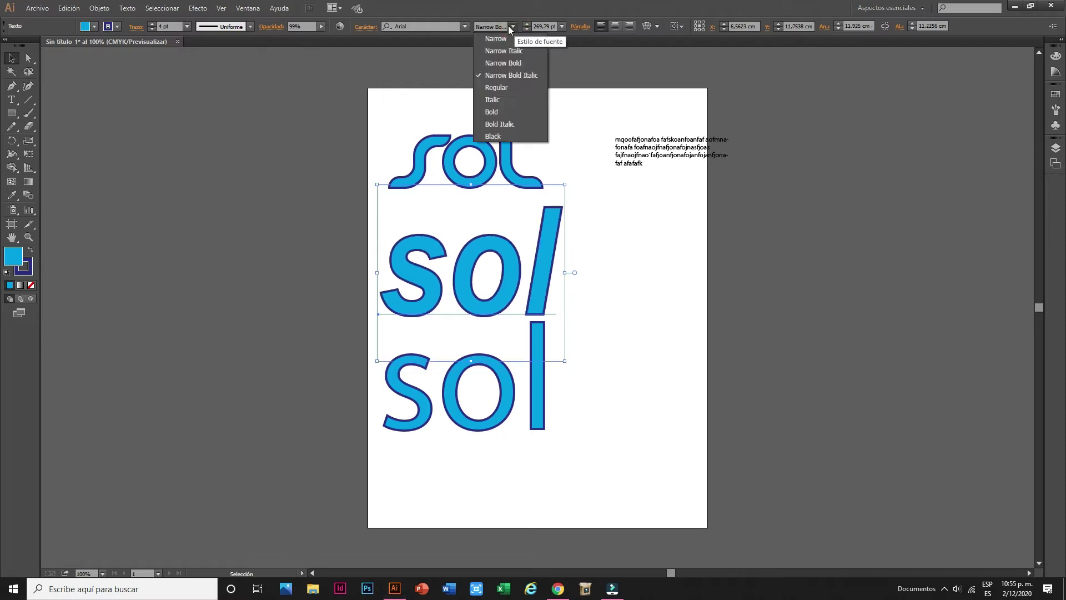
pyautogui.click(514, 27)
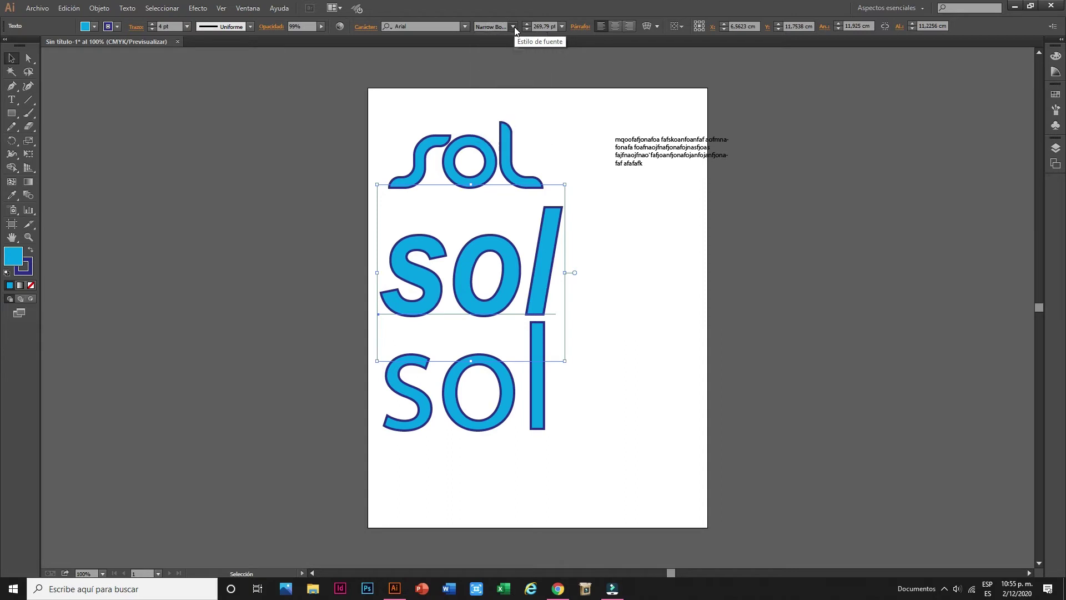
pyautogui.click(515, 29)
pyautogui.click(503, 51)
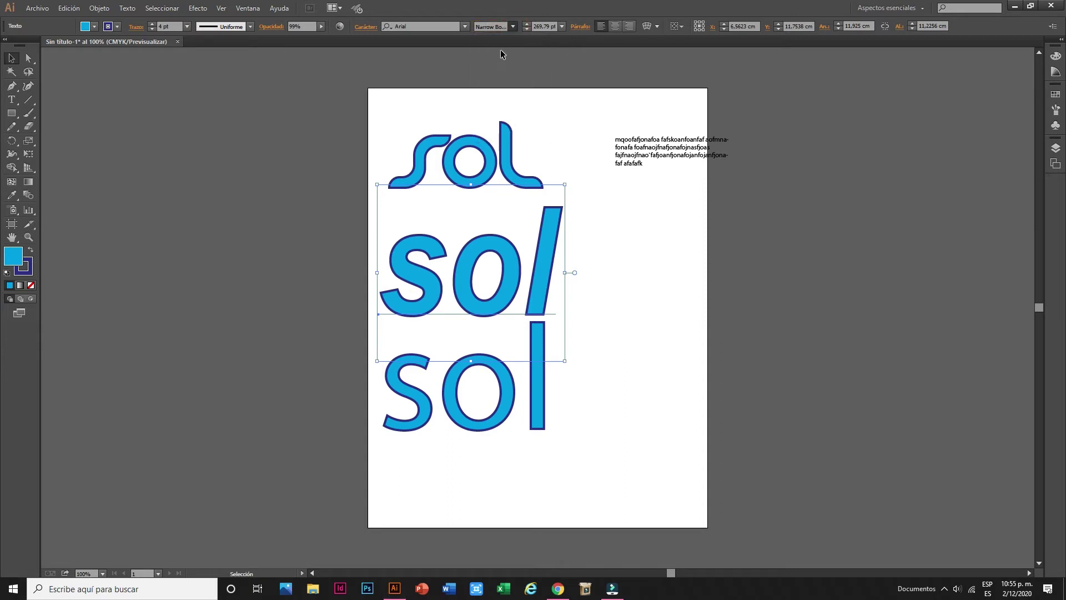
pyautogui.click(512, 28)
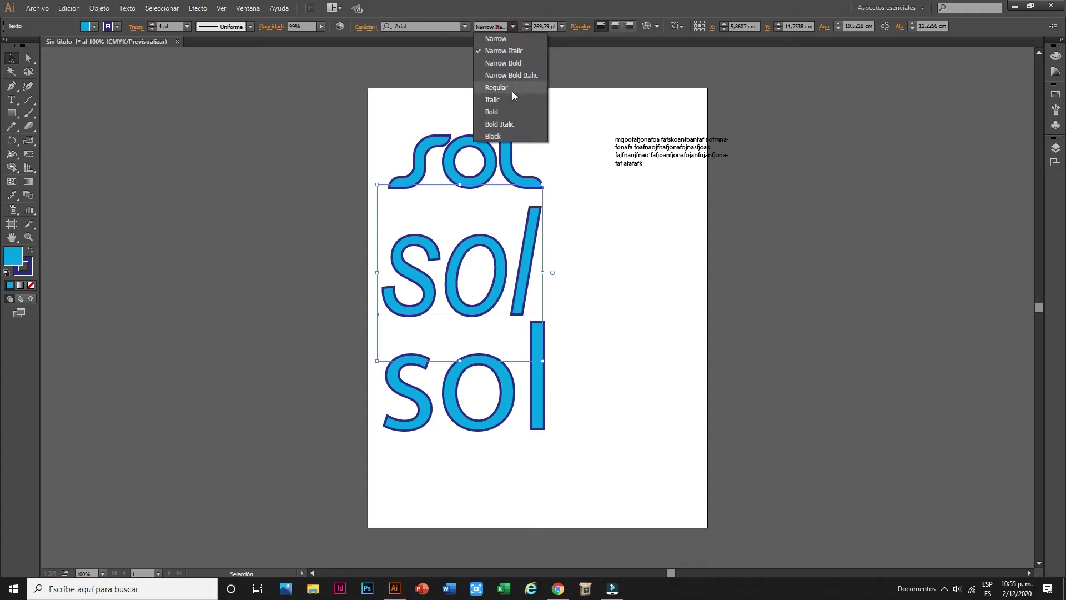
pyautogui.click(503, 125)
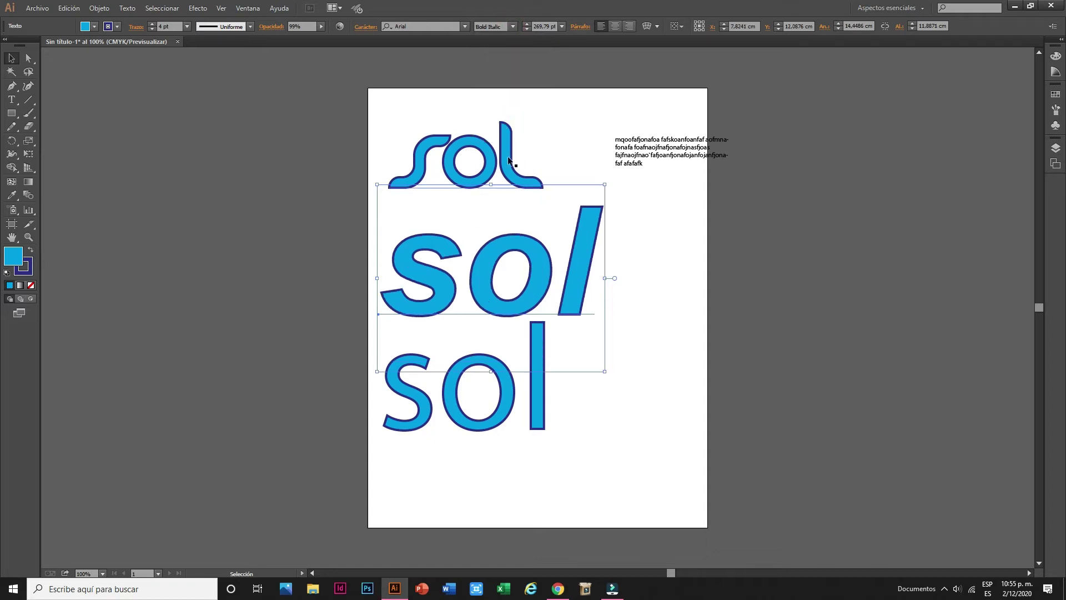
# Set the font size of the middle "sol" to 301 pt and deselect it.
pyautogui.click(526, 24)
pyautogui.click(528, 23)
pyautogui.click(528, 24)
pyautogui.click(526, 24)
pyautogui.click(526, 24)
pyautogui.click(526, 24)
pyautogui.click(526, 24)
pyautogui.click(527, 24)
pyautogui.click(526, 23)
pyautogui.click(527, 24)
pyautogui.click(527, 24)
pyautogui.click(527, 22)
pyautogui.click(528, 28)
pyautogui.click(528, 29)
pyautogui.click(528, 28)
pyautogui.click(528, 29)
pyautogui.click(528, 28)
pyautogui.click(527, 29)
pyautogui.click(528, 28)
pyautogui.click(528, 28)
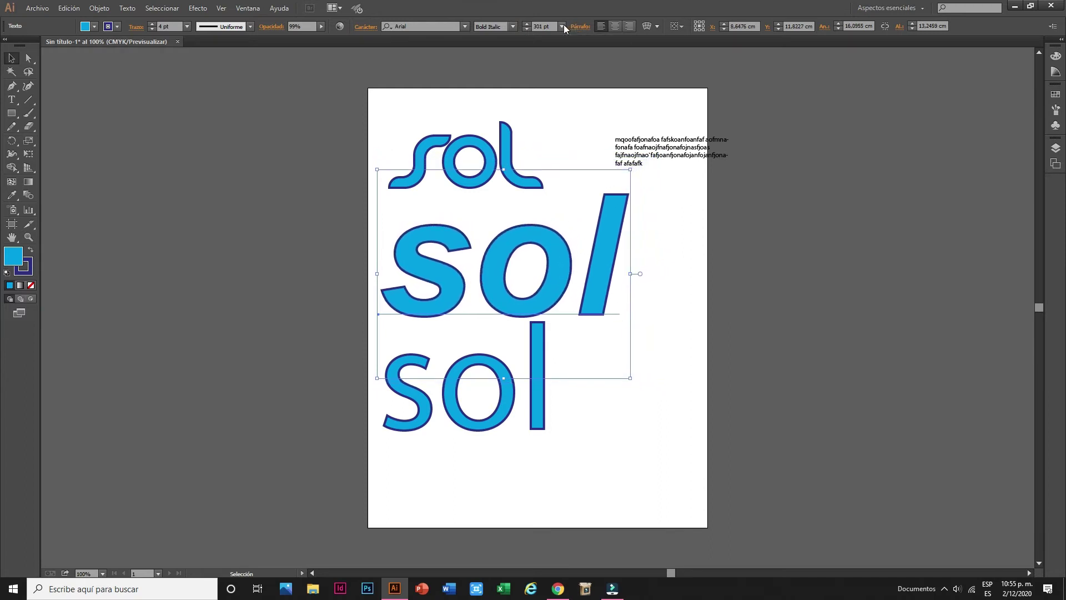
pyautogui.click(562, 26)
pyautogui.click(614, 53)
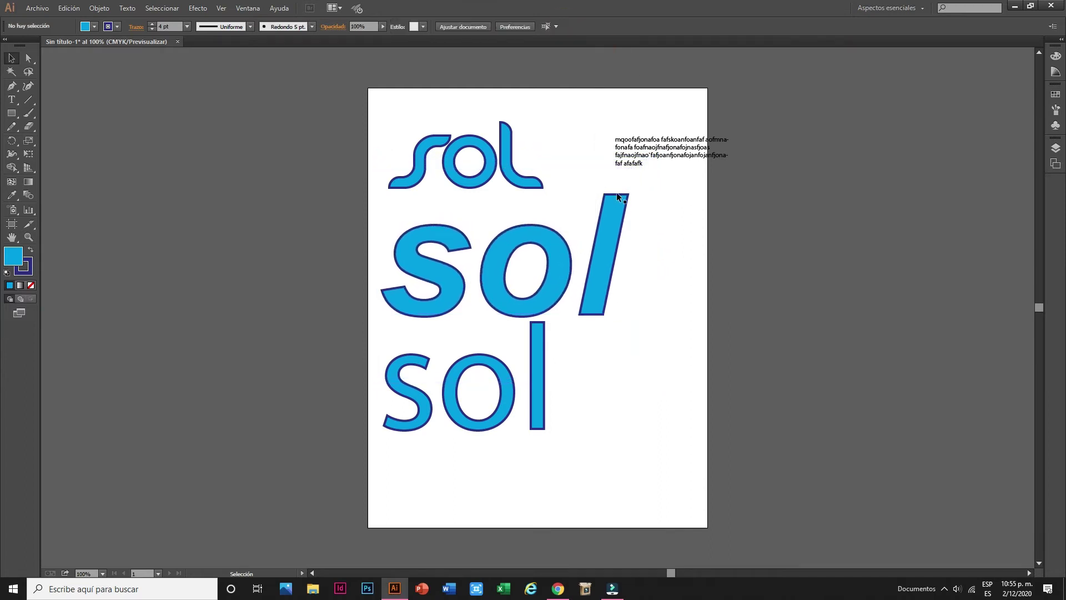
# Move the three "sol" words off the artboard into a stack on the empty canvas to its left.
pyautogui.moveTo(605, 228); pyautogui.dragTo(309, 119)
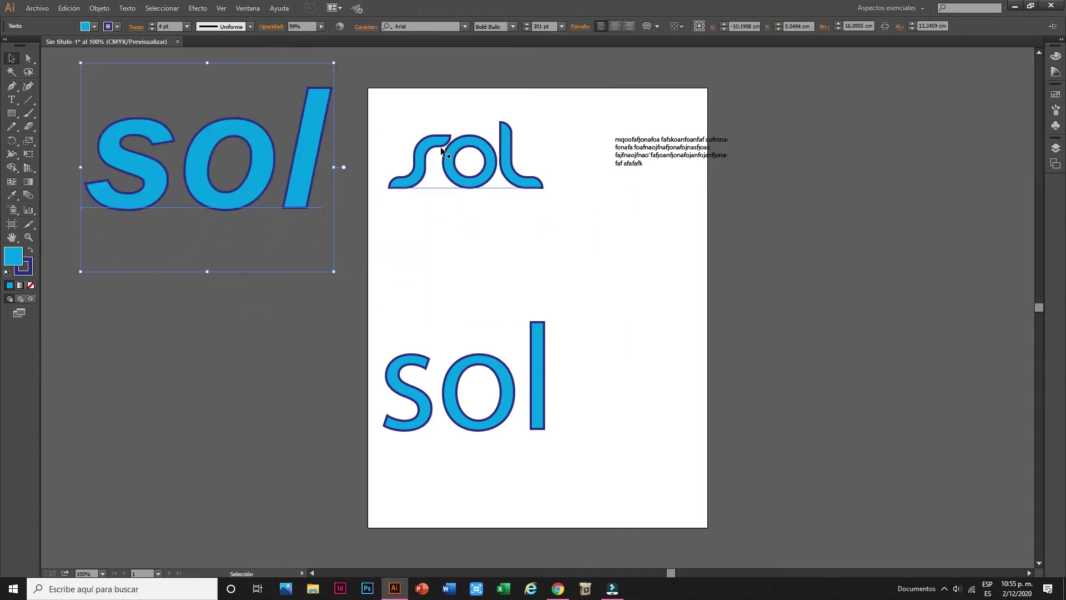
pyautogui.moveTo(441, 130); pyautogui.dragTo(206, 228)
pyautogui.moveTo(395, 382); pyautogui.dragTo(138, 355)
# Move the area text near the artboard's left edge and lengthen its frame downward to about 7.4 cm tall.
pyautogui.moveTo(427, 168); pyautogui.dragTo(378, 169)
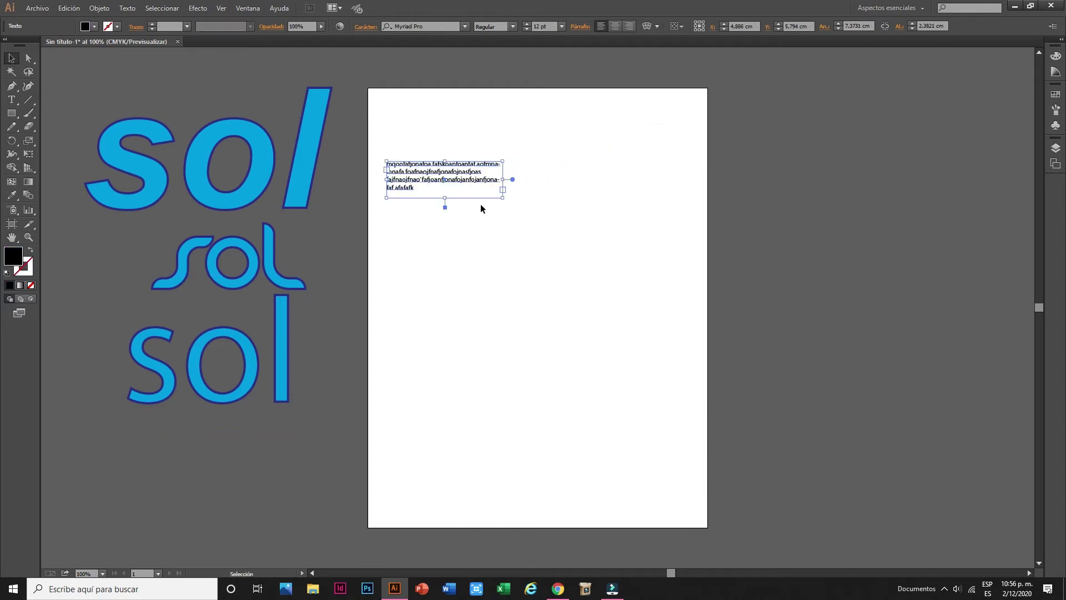
pyautogui.moveTo(448, 203); pyautogui.dragTo(448, 283)
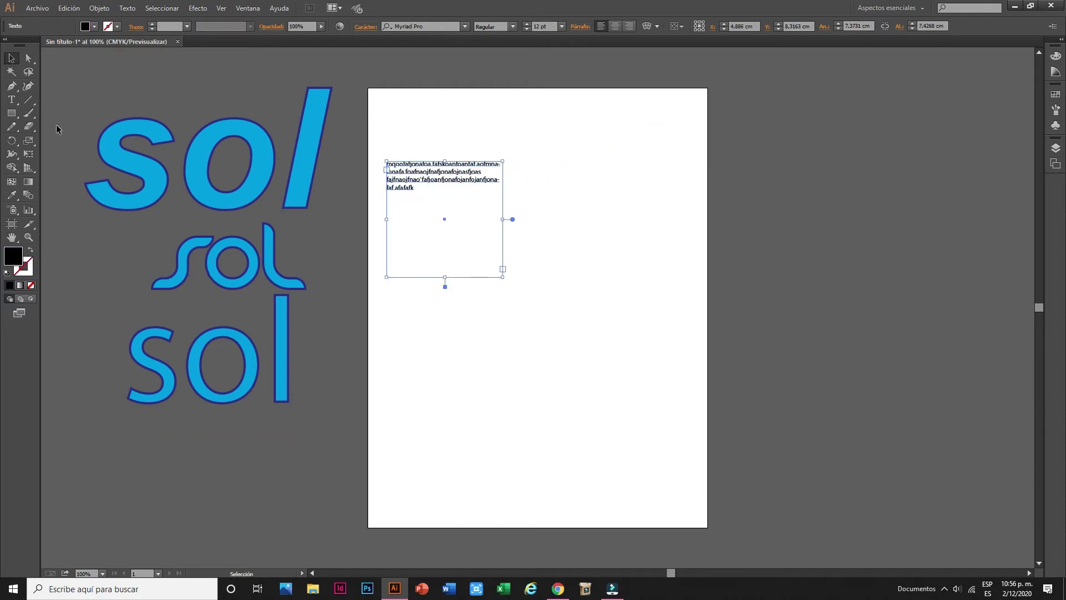
# Select all the text in the paragraph frame and set its size to 21 pt.
pyautogui.click(10, 100)
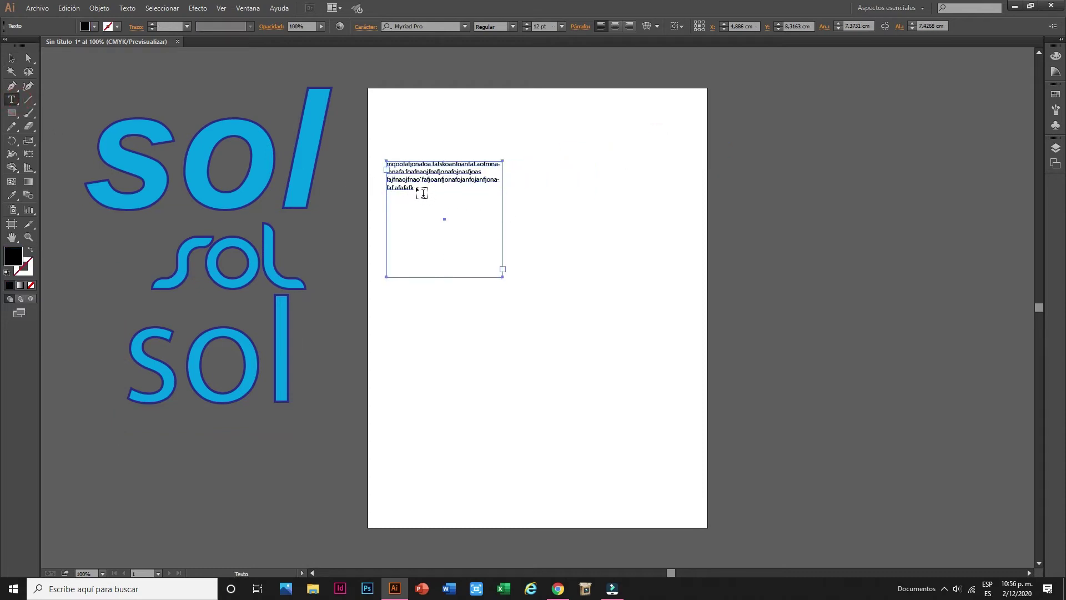
pyautogui.moveTo(414, 186); pyautogui.dragTo(441, 138)
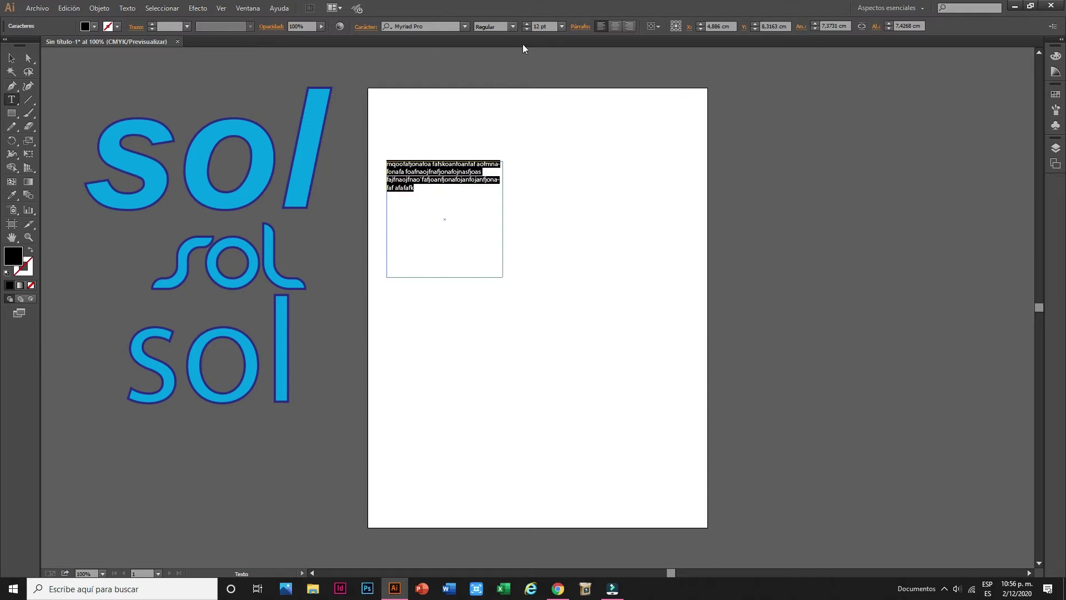
pyautogui.click(527, 24)
pyautogui.click(527, 24)
pyautogui.click(527, 24)
pyautogui.click(526, 24)
pyautogui.click(527, 24)
pyautogui.click(526, 24)
pyautogui.click(526, 24)
pyautogui.click(527, 24)
pyautogui.click(526, 24)
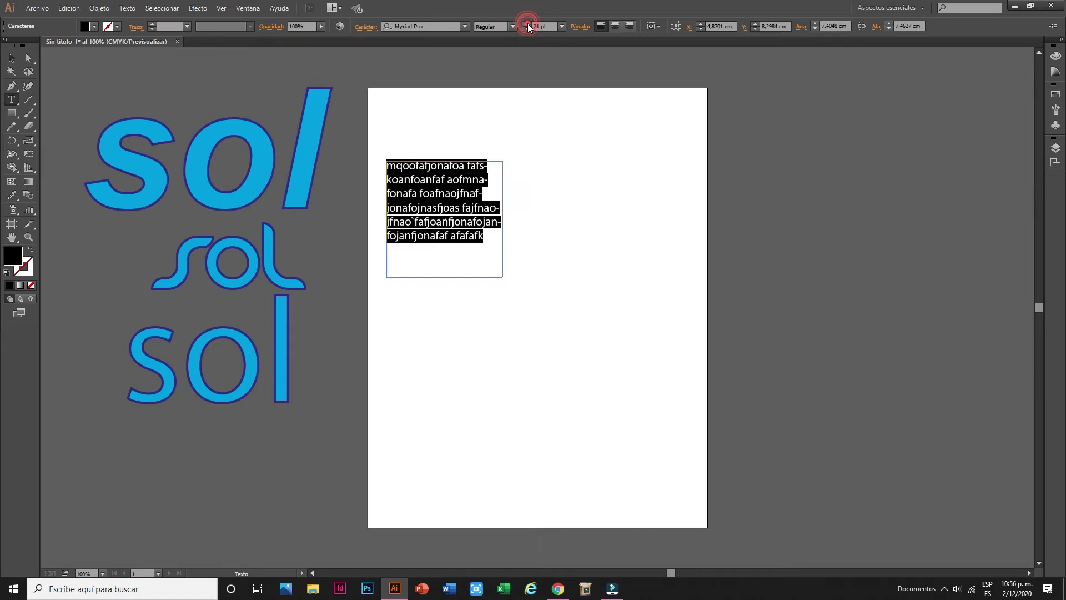
# Try center and right alignment on the paragraph, and justify it with the last line aligned left.
pyautogui.click(581, 26)
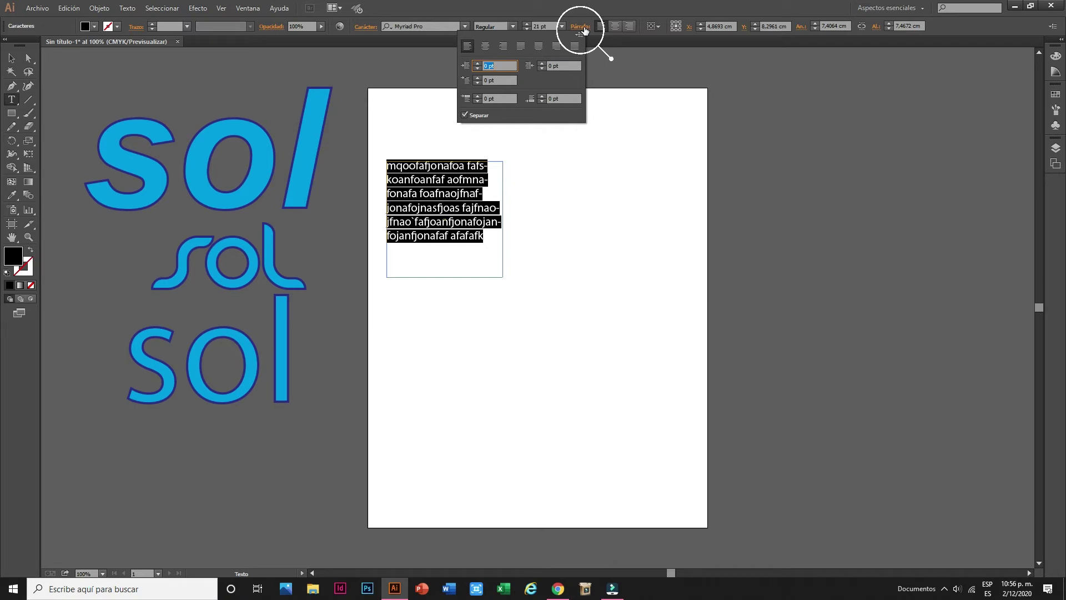
pyautogui.click(484, 47)
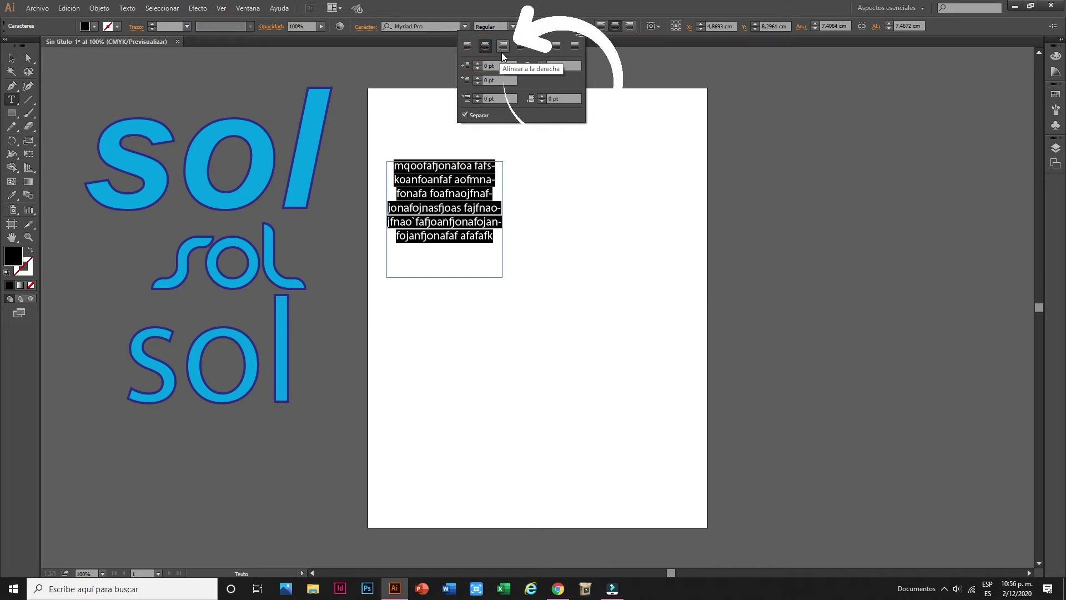
pyautogui.click(504, 48)
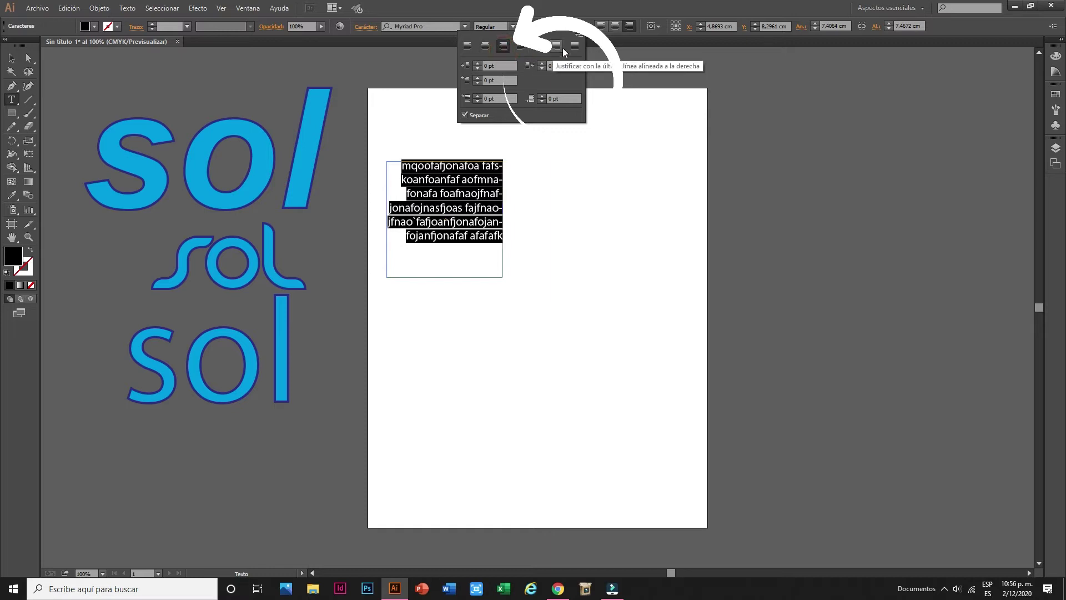
pyautogui.click(519, 48)
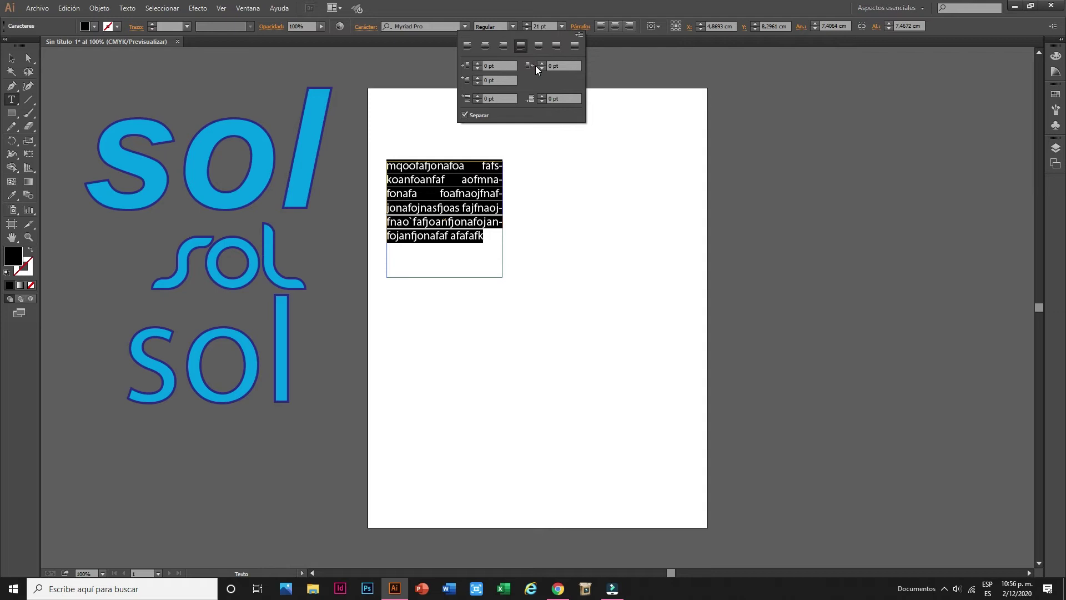
# Review the additional paragraph options and set the paragraph's left indent to 1 pt.
pyautogui.click(578, 36)
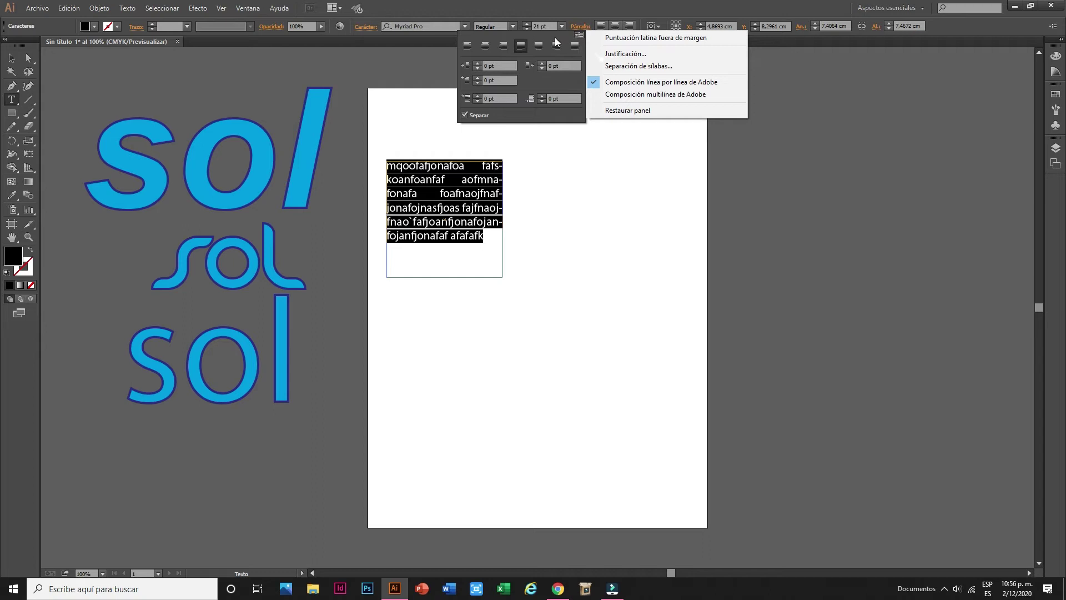
pyautogui.click(578, 36)
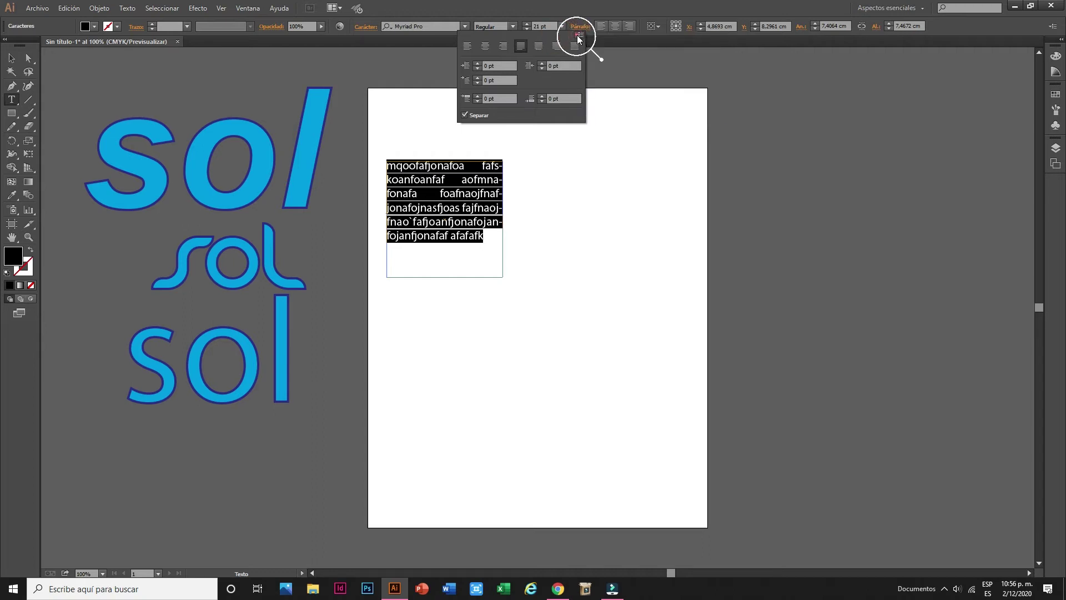
pyautogui.click(578, 36)
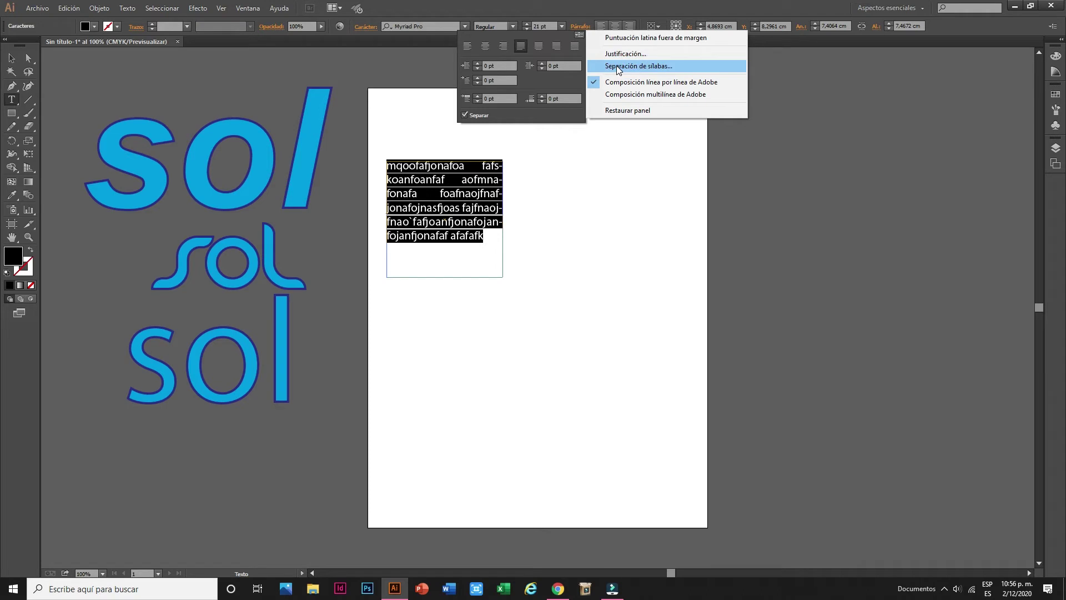
pyautogui.click(525, 58)
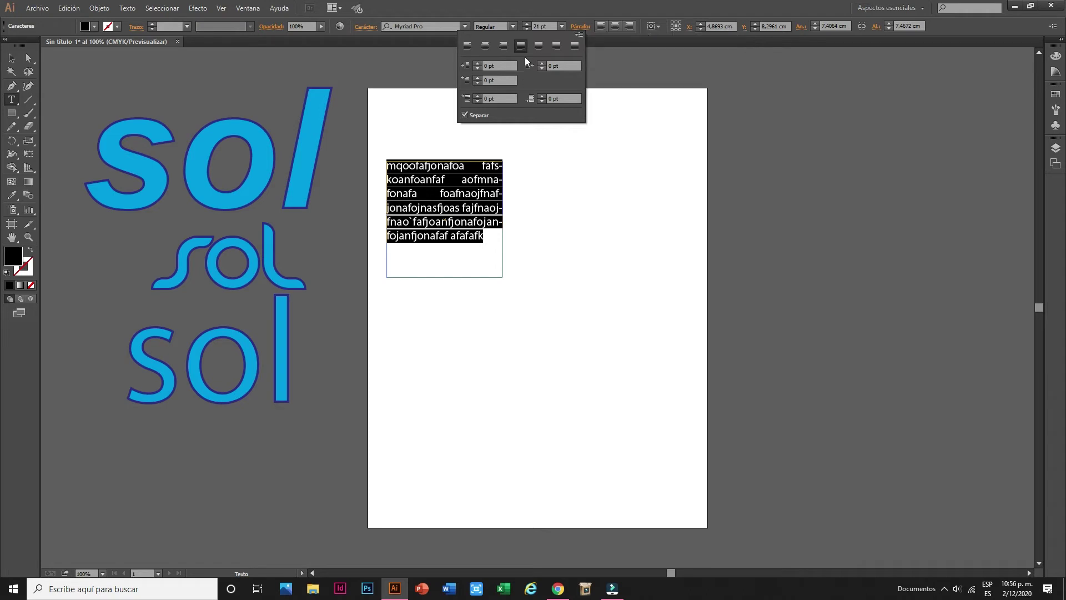
pyautogui.click(477, 63)
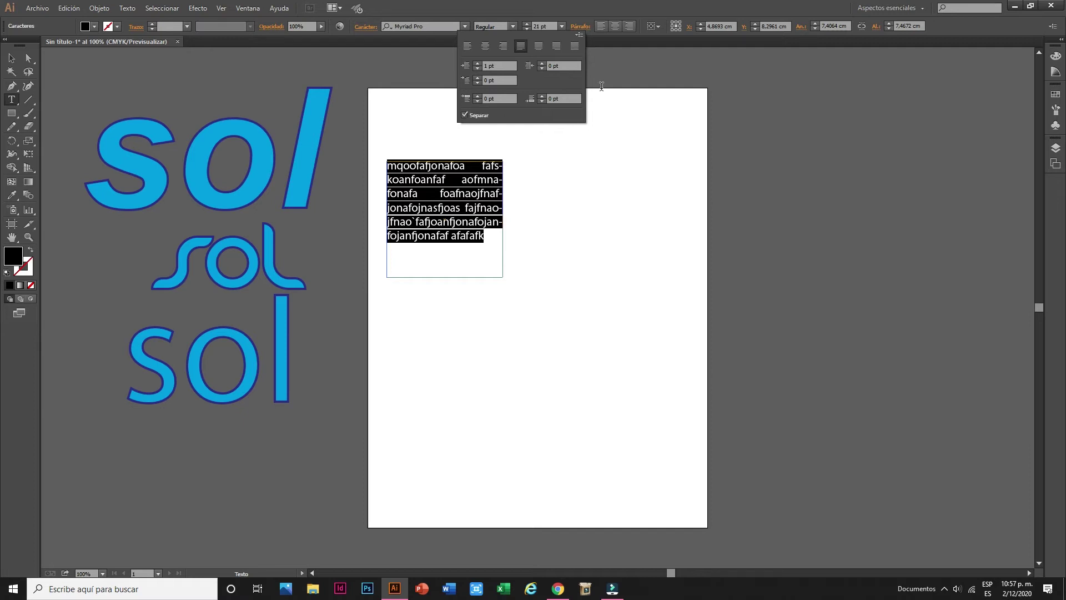
# Choose Alinear con selección as the alignment reference for the text.
pyautogui.click(659, 26)
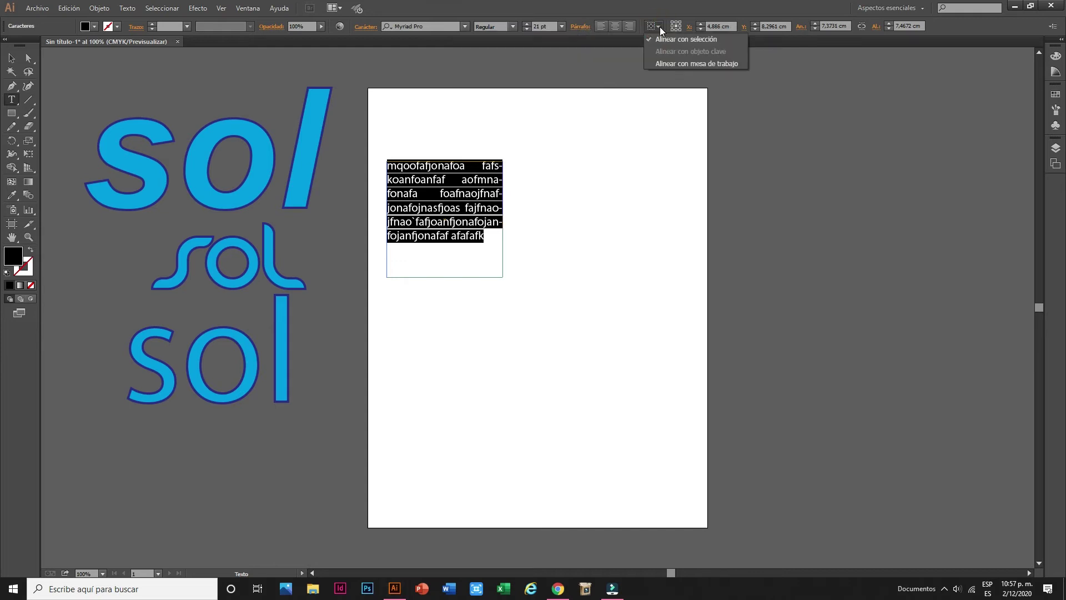
pyautogui.click(666, 39)
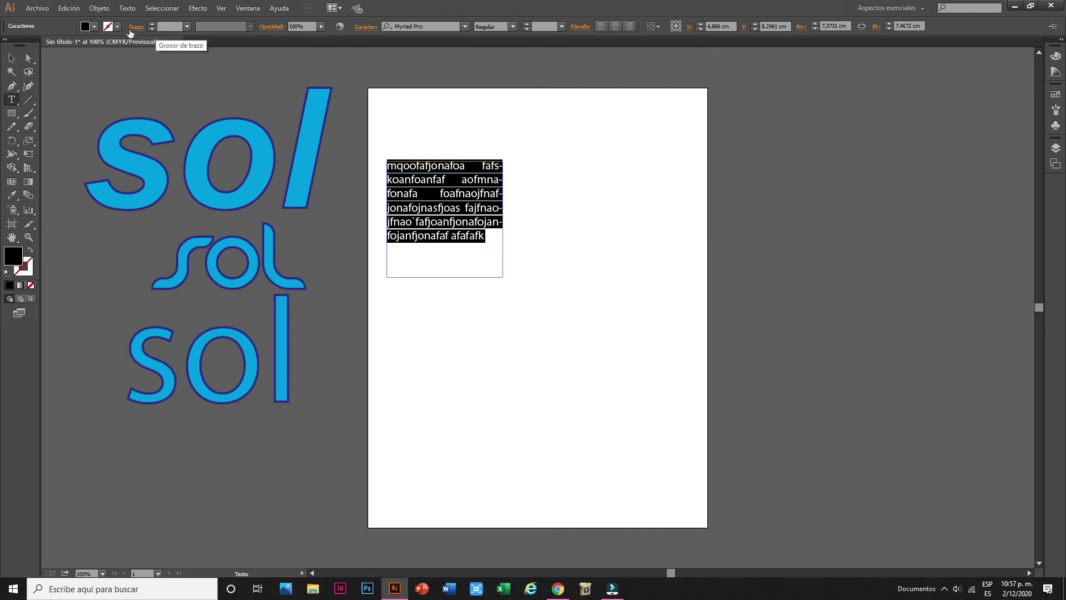
# Give the selected paragraph text a dark red fill and an Azul CMYK stroke.
pyautogui.click(96, 27)
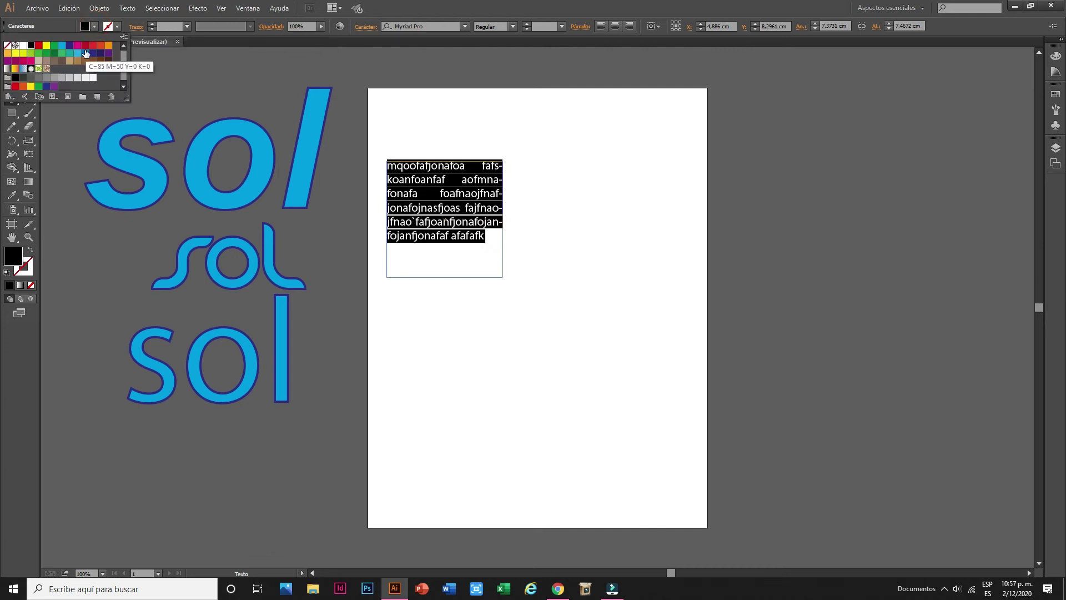
pyautogui.click(85, 45)
pyautogui.click(118, 25)
pyautogui.click(118, 25)
pyautogui.click(69, 45)
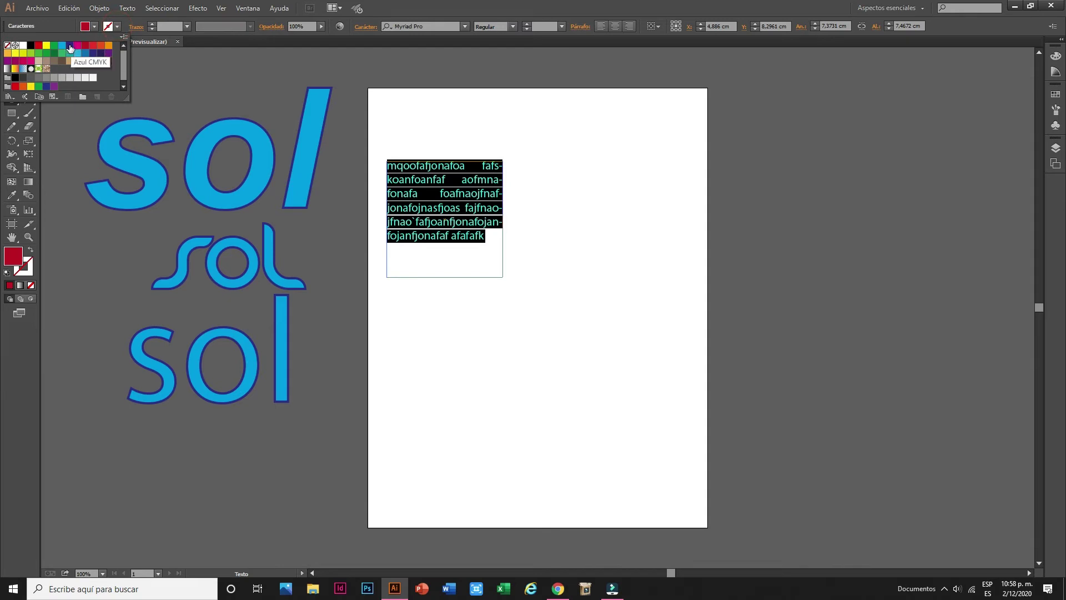
# Set the selected paragraph's stroke weight to 2 pt and its font to MS Reference Sans Serif.
pyautogui.click(152, 24)
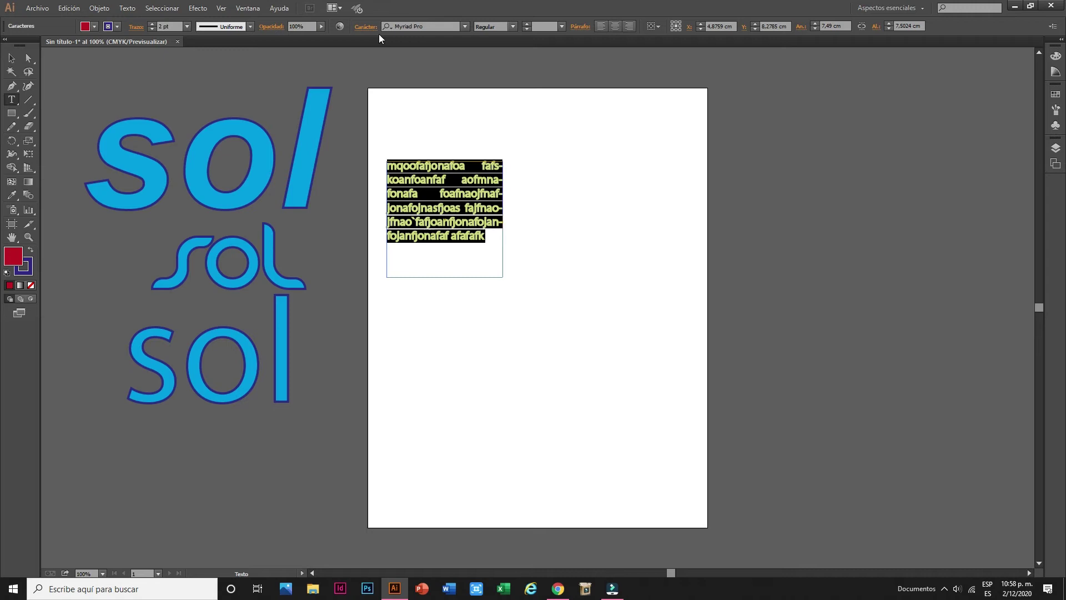
pyautogui.click(467, 25)
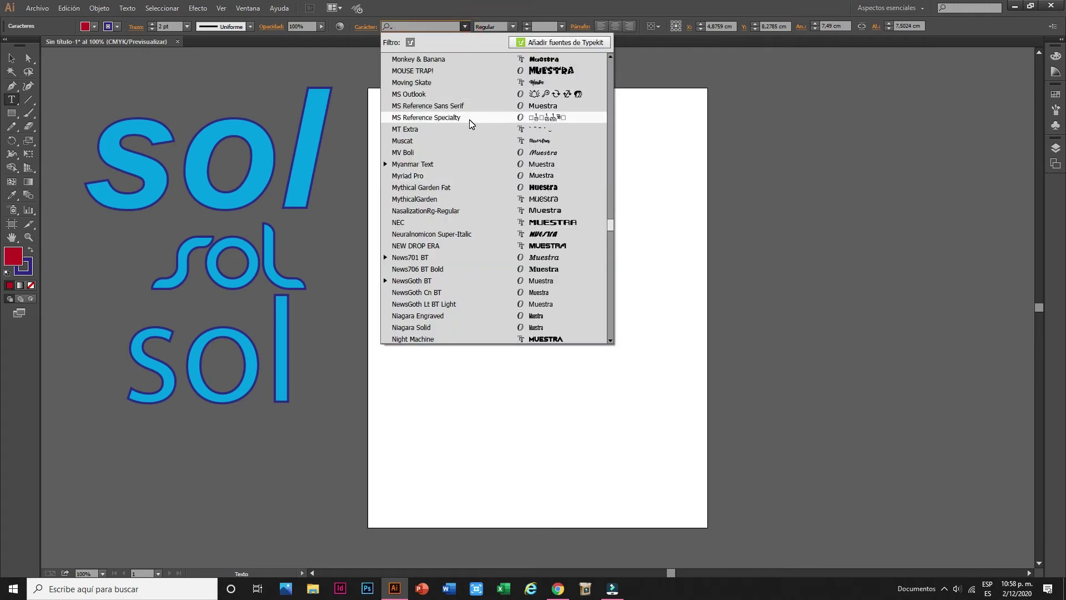
pyautogui.click(470, 106)
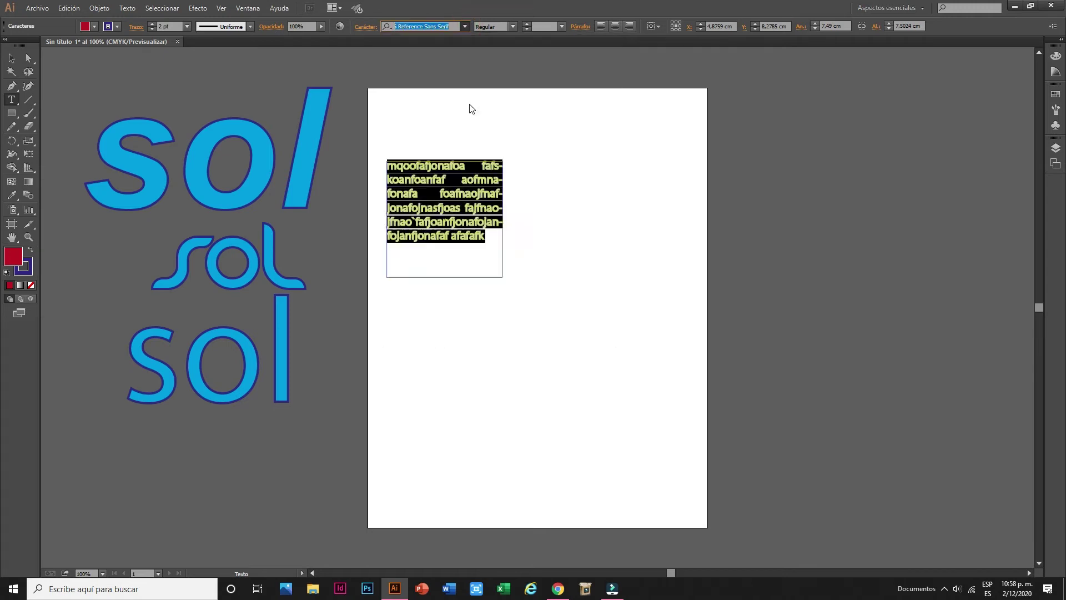
pyautogui.click(514, 25)
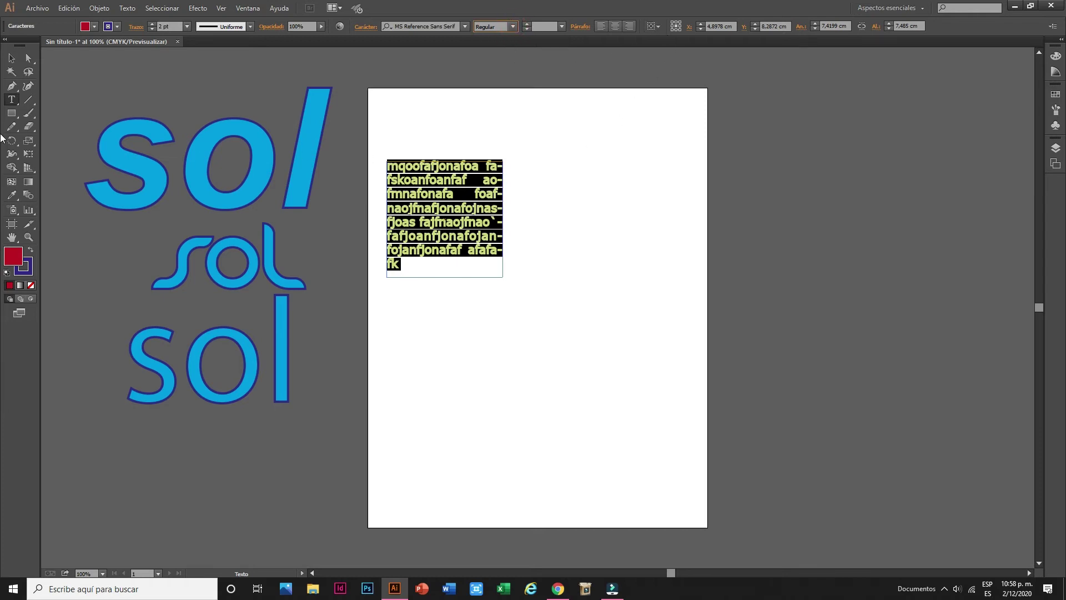
# Move the paragraph off the artboard to just beneath the lowest "sol".
pyautogui.click(12, 58)
pyautogui.moveTo(413, 183); pyautogui.dragTo(218, 442)
# Draw a five-pointed star about 13.6 cm wide and place it in the upper middle of the artboard.
pyautogui.click(11, 100)
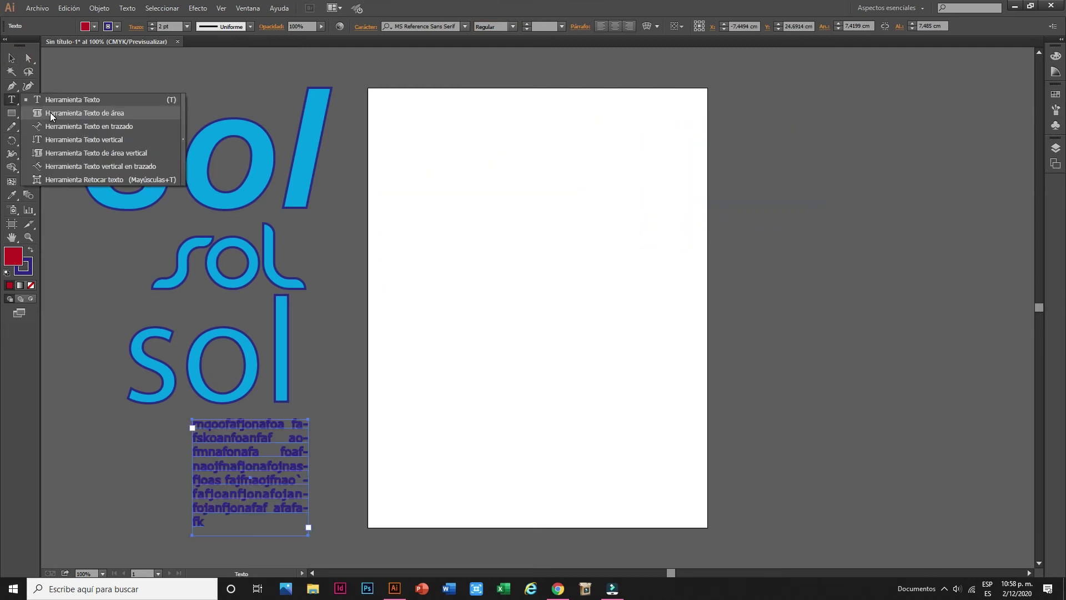
pyautogui.click(50, 112)
pyautogui.click(11, 113)
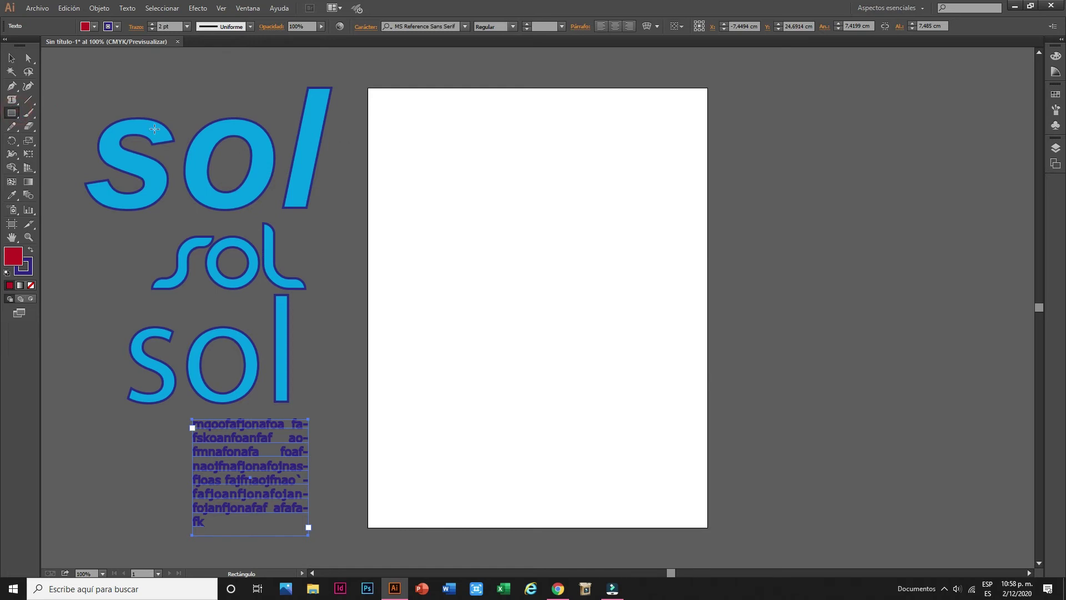
pyautogui.click(11, 112)
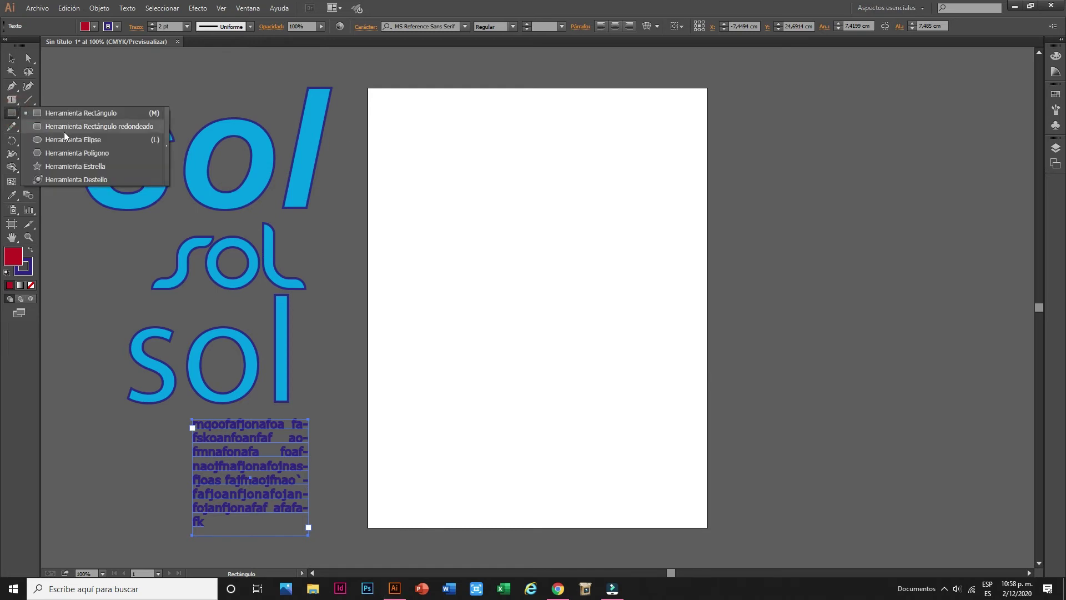
pyautogui.click(67, 166)
pyautogui.moveTo(444, 126); pyautogui.dragTo(507, 217)
pyautogui.click(11, 61)
pyautogui.moveTo(431, 149); pyautogui.dragTo(524, 271)
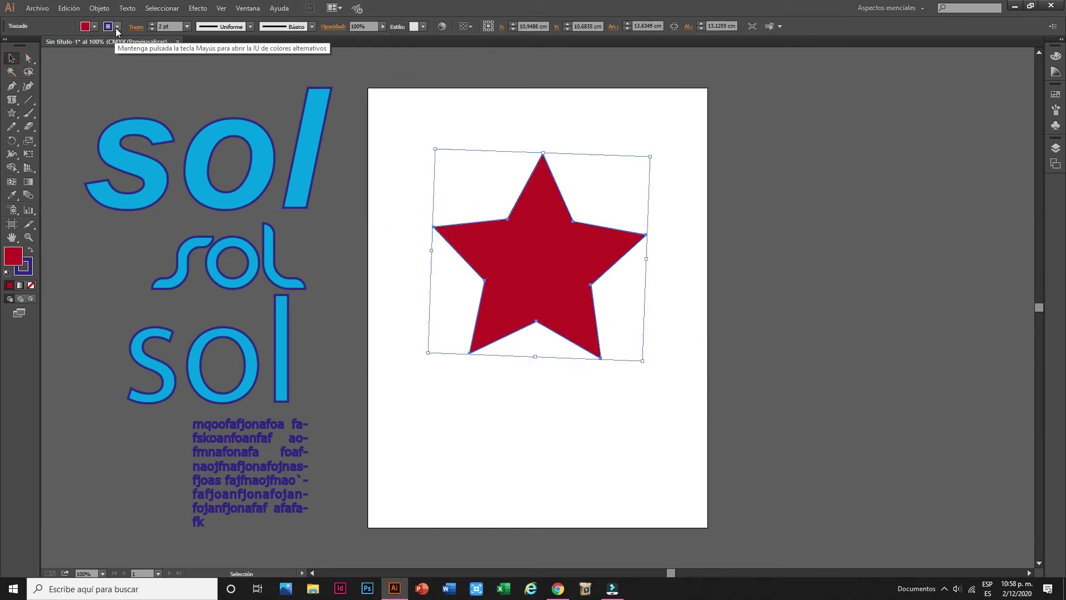
# Remove the star's fill, keeping only its outline.
pyautogui.click(95, 26)
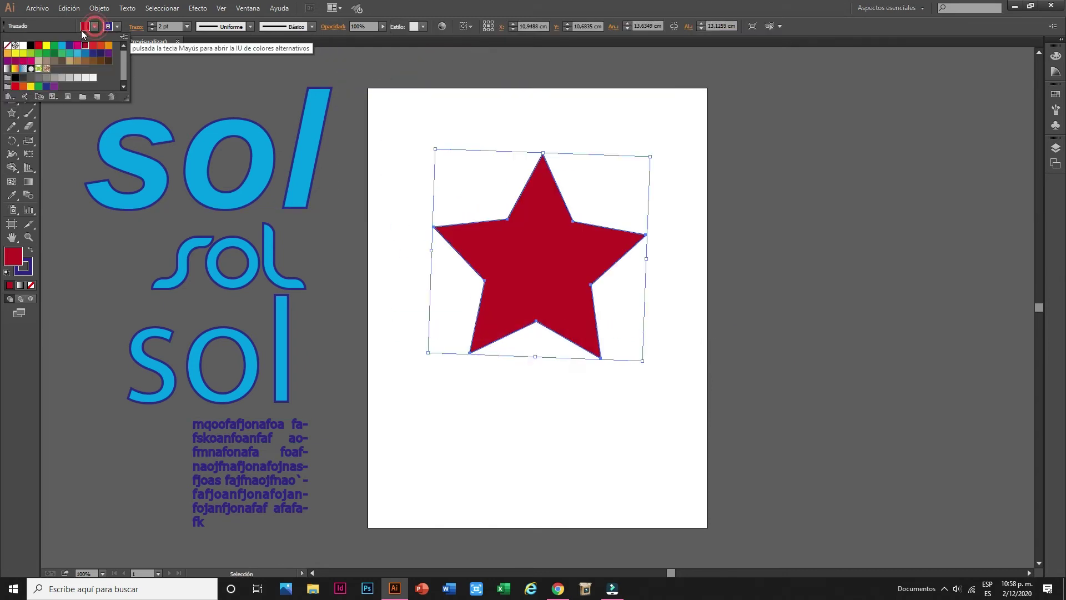
pyautogui.click(7, 45)
pyautogui.click(380, 156)
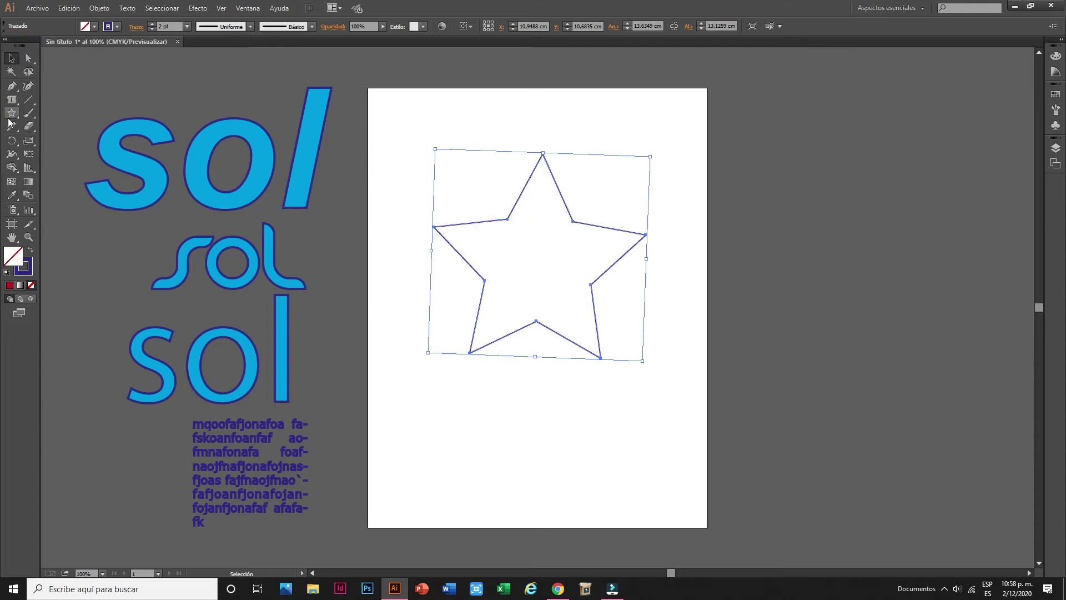
# Turn the star into an area-text shape and fill it with placeholder text starting with "mkfpakfapfak".
pyautogui.click(12, 100)
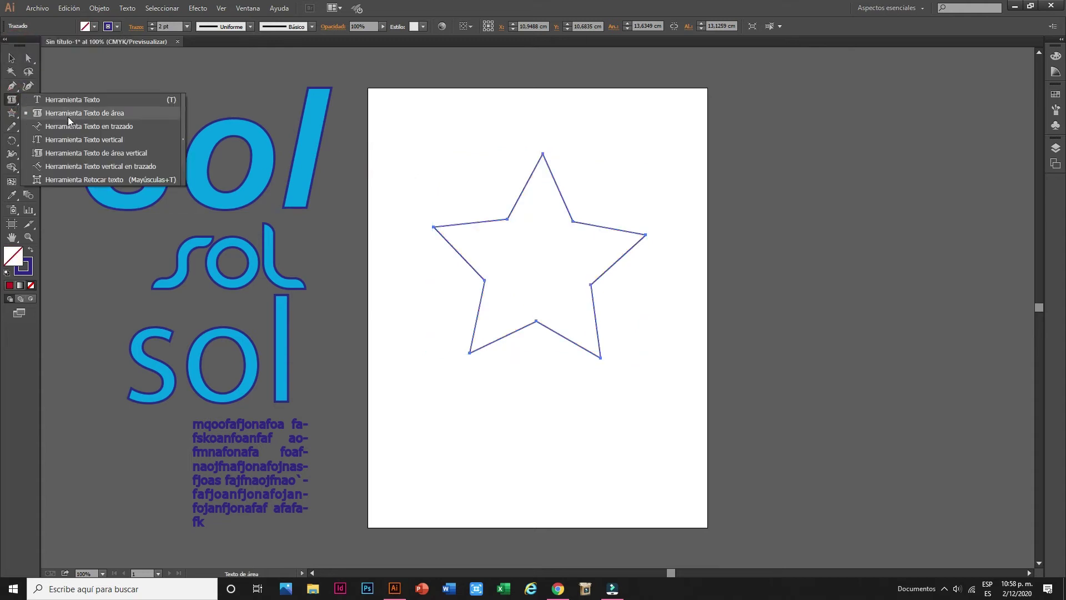
pyautogui.click(67, 117)
pyautogui.click(537, 167)
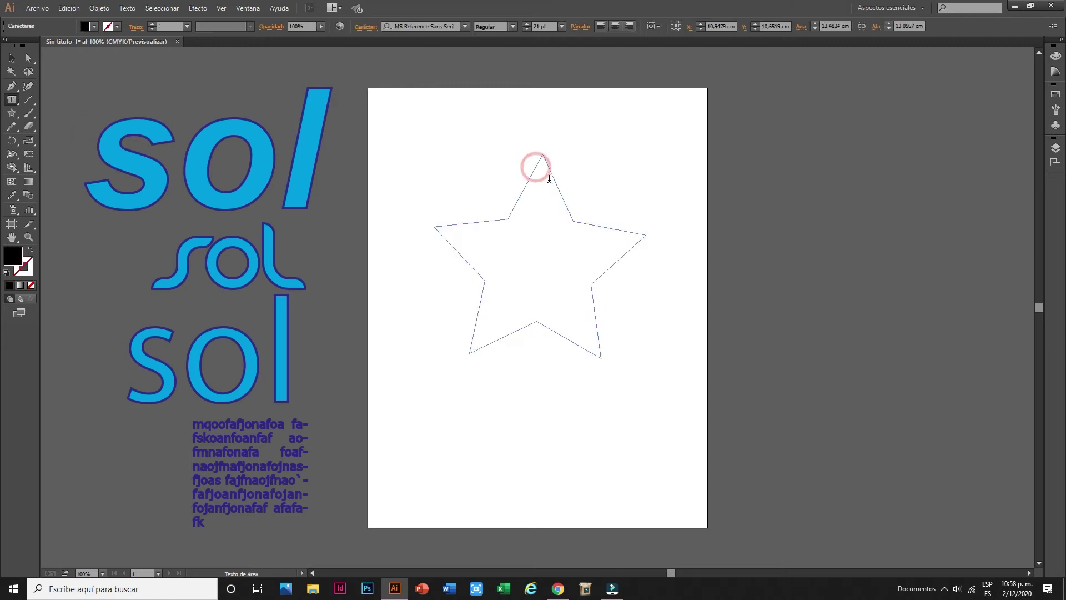
pyautogui.write('mkfp')
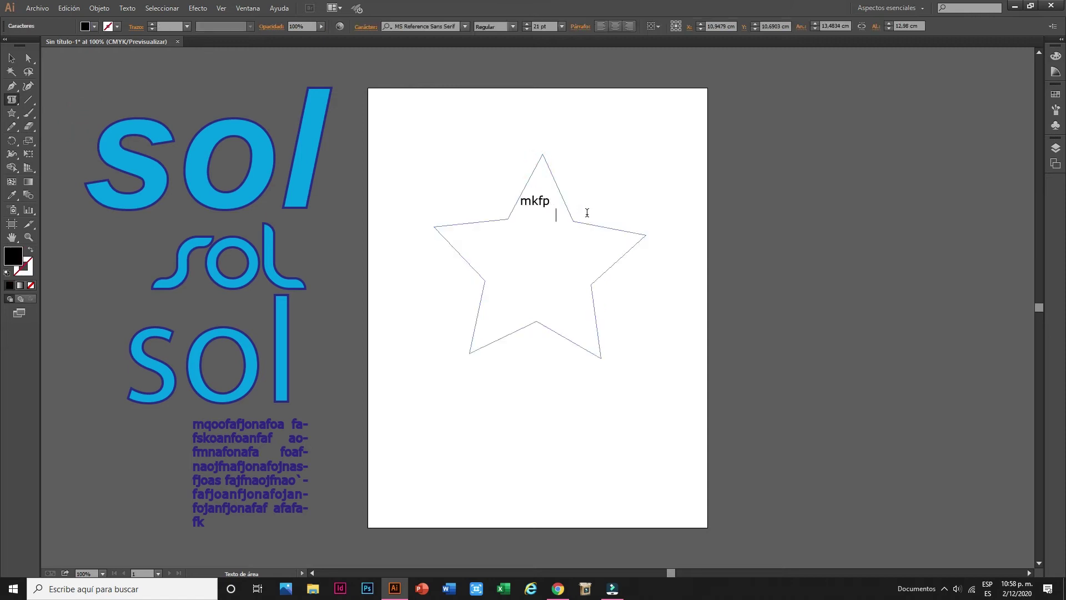
pyautogui.write('akfapfakfasfnsdfjonjonsgjoaS')
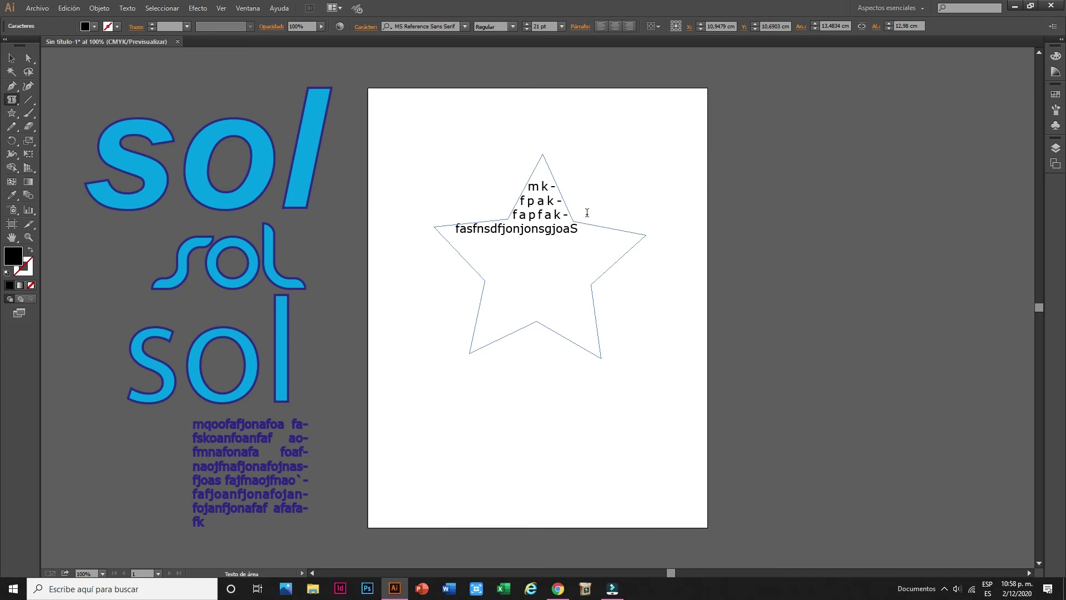
pyautogui.write(' DGSOJ dg SDGdg josg sogSGjsg sg sognsojgs gsfgas')
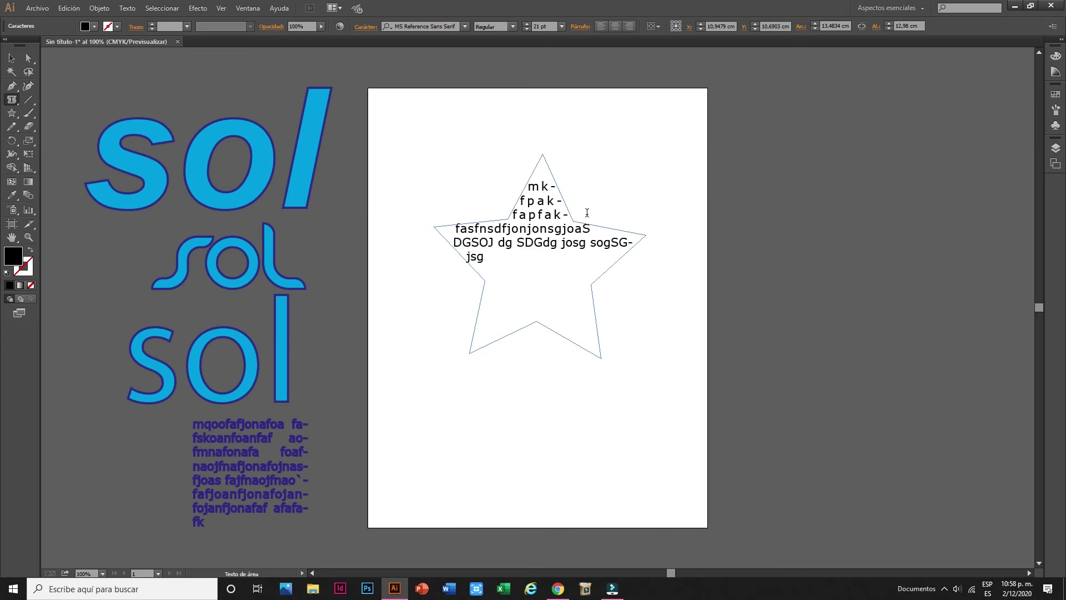
pyautogui.write('g sgksngsjog sdgojsngojsg sogosj')
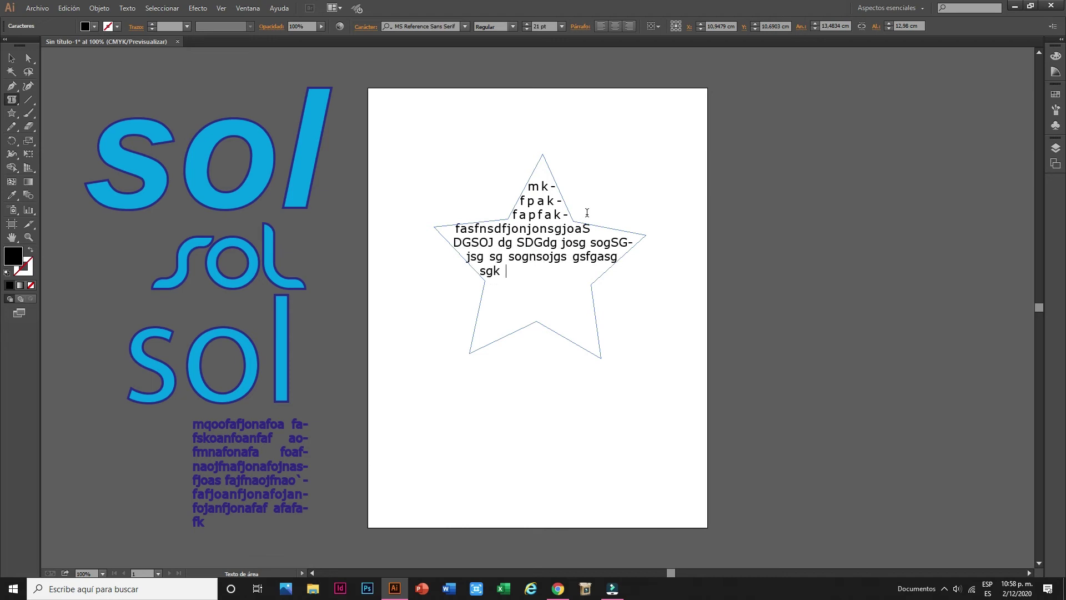
pyautogui.write('g sog')
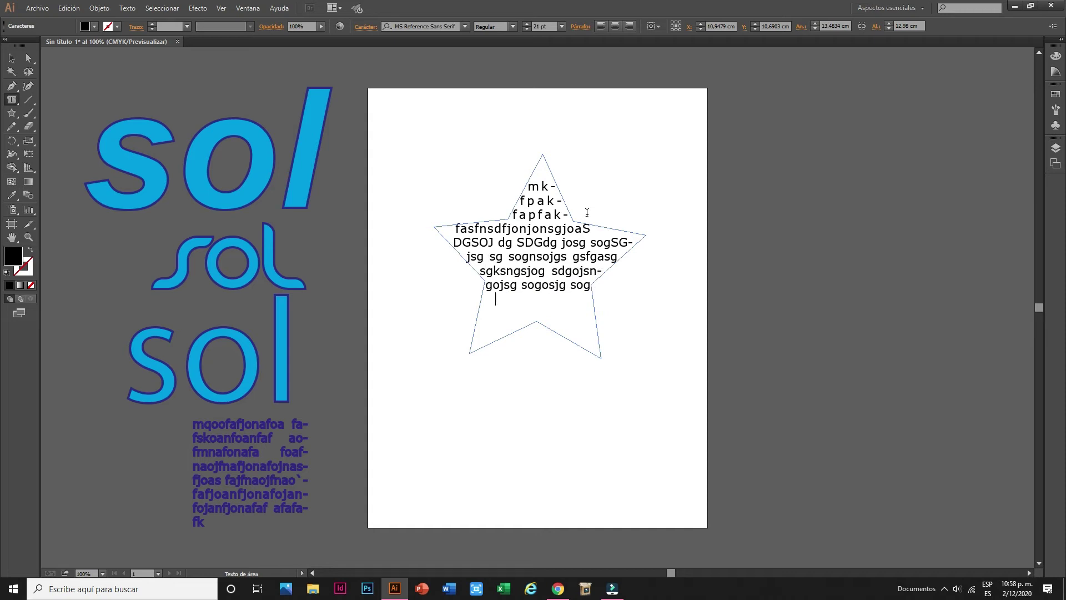
pyautogui.write(' sogsjgsgjsodg sogj sog agjoagjoagoagfgojgndsf')
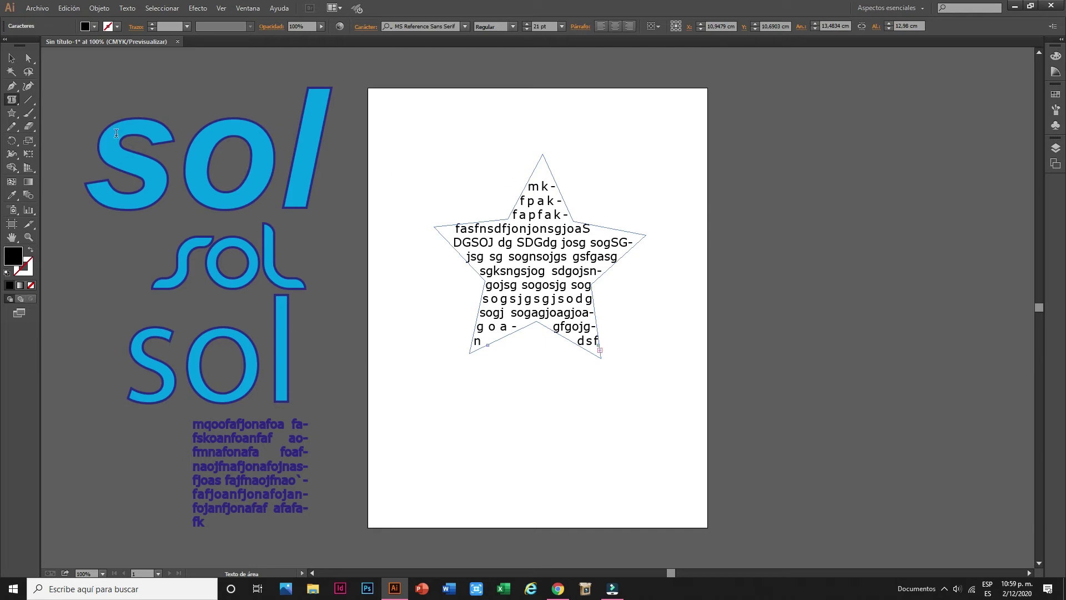
# Move the star-shaped text off the artboard to the blank area on its right.
pyautogui.click(12, 57)
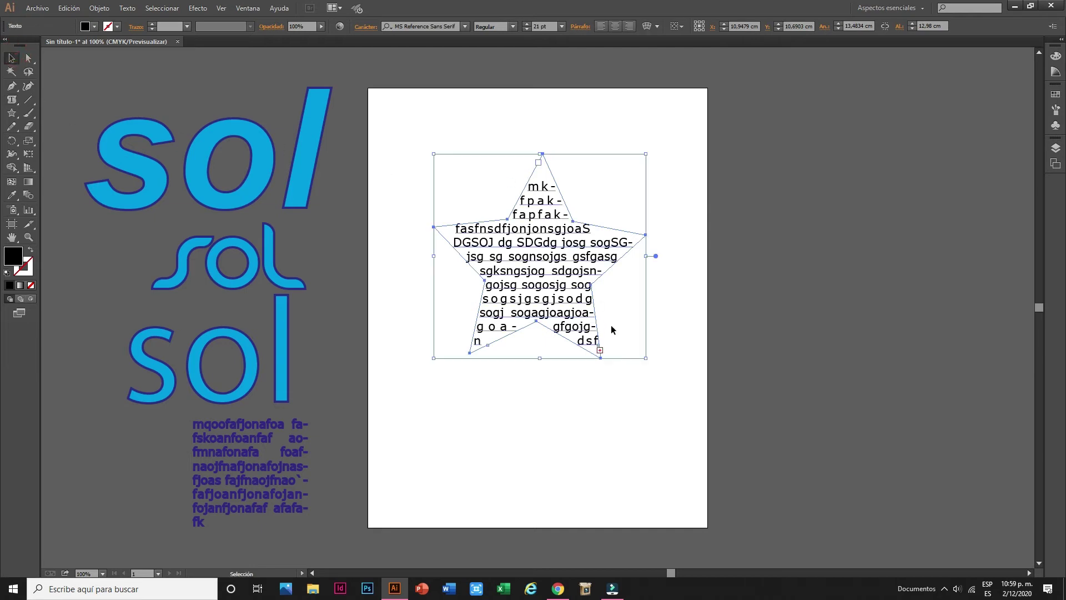
pyautogui.moveTo(605, 248); pyautogui.dragTo(879, 161)
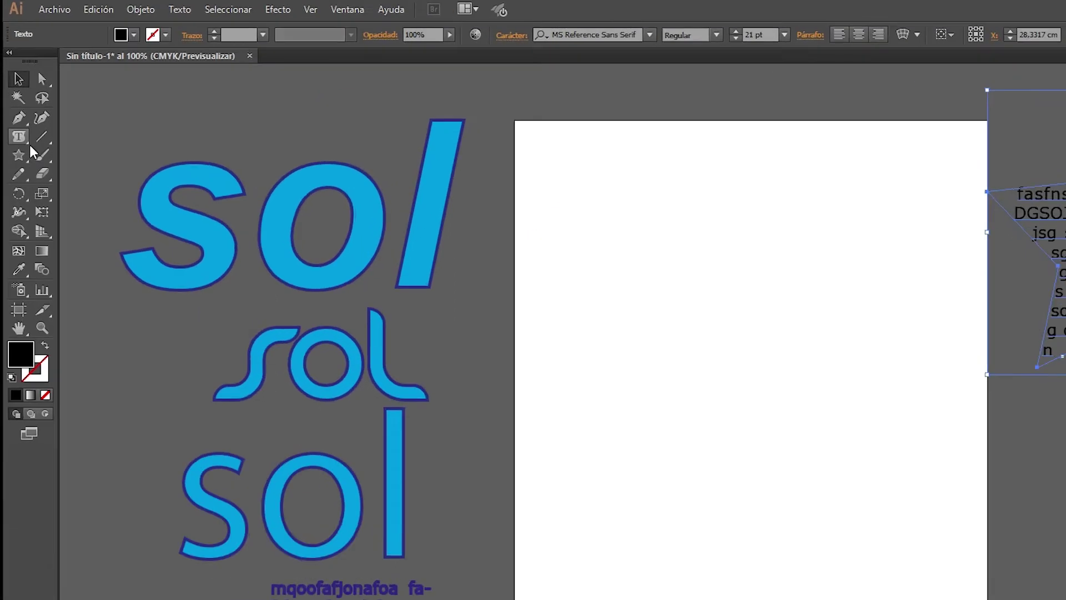
# Sketch a freehand S-shaped path about 20 cm wide and 13.6 cm high across the artboard with the Pencil.
pyautogui.click(11, 99)
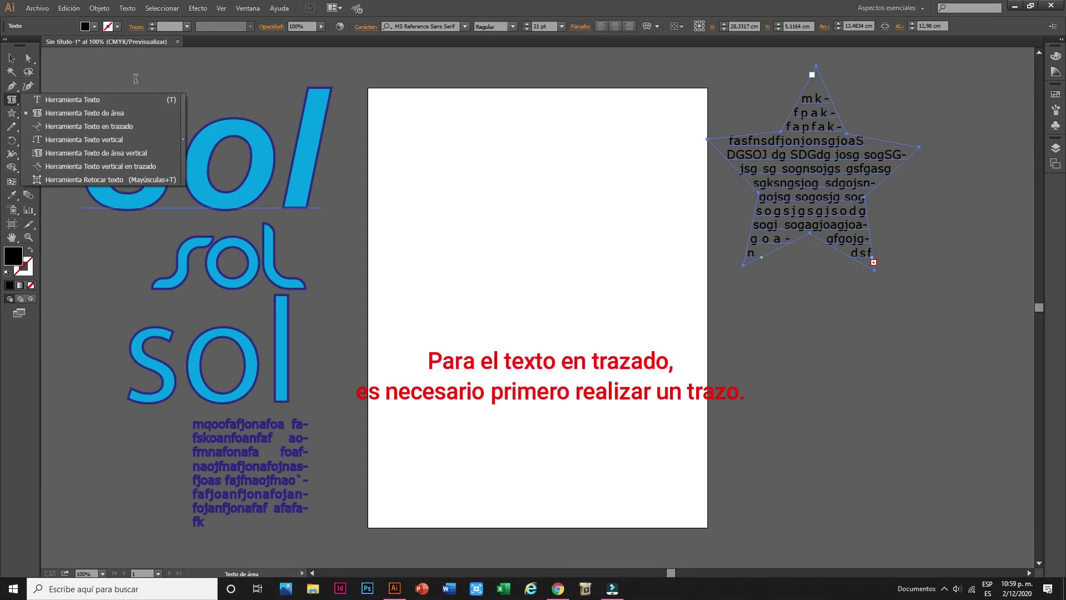
pyautogui.click(11, 58)
pyautogui.click(12, 127)
pyautogui.moveTo(373, 361)
pyautogui.mouseDown()
pyautogui.moveTo(406, 291)
pyautogui.moveTo(470, 269)
pyautogui.moveTo(560, 269)
pyautogui.moveTo(632, 239)
pyautogui.moveTo(688, 148)
pyautogui.mouseUp()
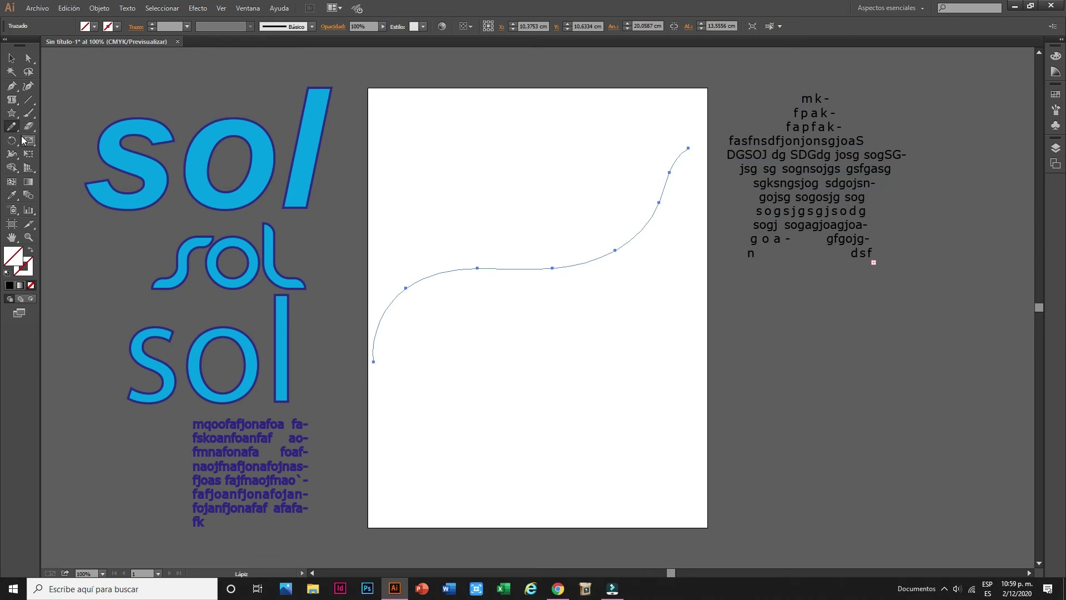
# Write "feliz navidad y propero año nuevo" along the curved path as path text.
pyautogui.moveTo(11, 99); pyautogui.dragTo(60, 129)
pyautogui.click(384, 312)
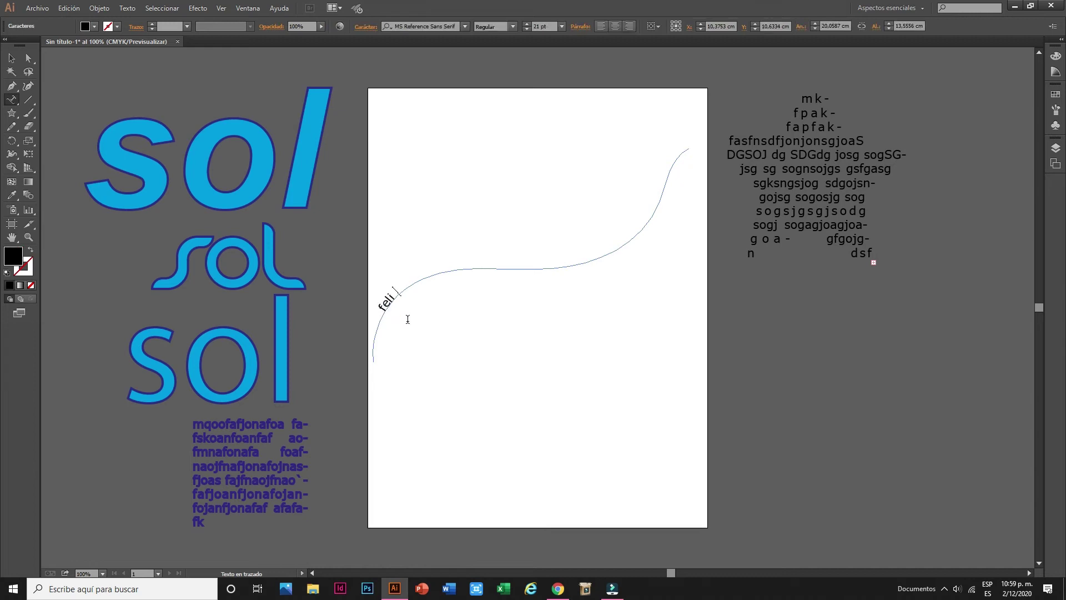
pyautogui.write('feliz navidady prope')
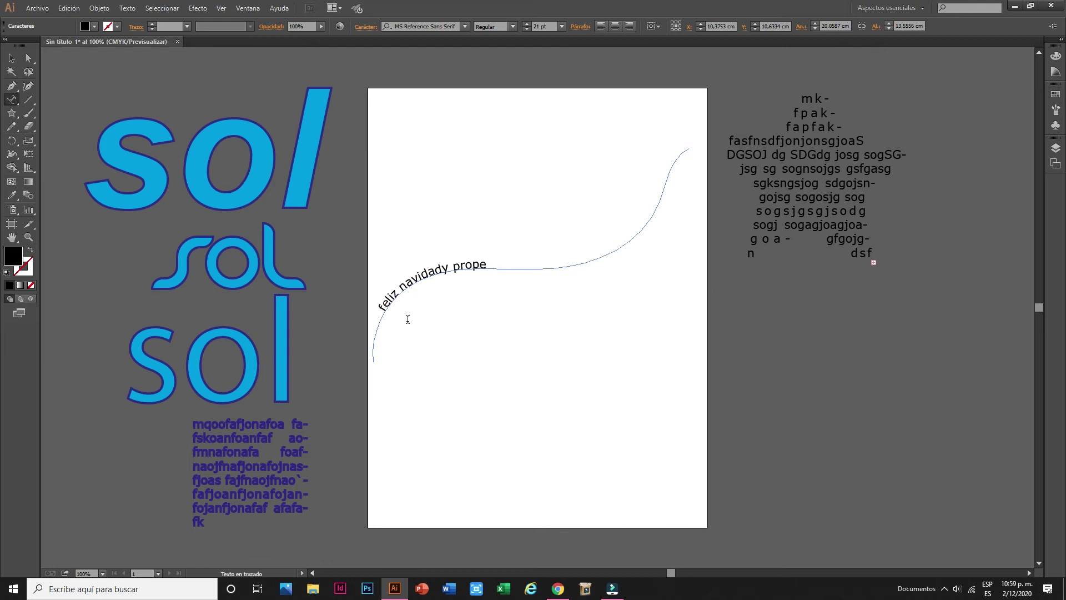
pyautogui.write('ro año nuevo')
# Erase the unused end of the path after "nuevo" and move the path text beneath the star-shaped text.
pyautogui.moveTo(11, 126); pyautogui.dragTo(33, 155)
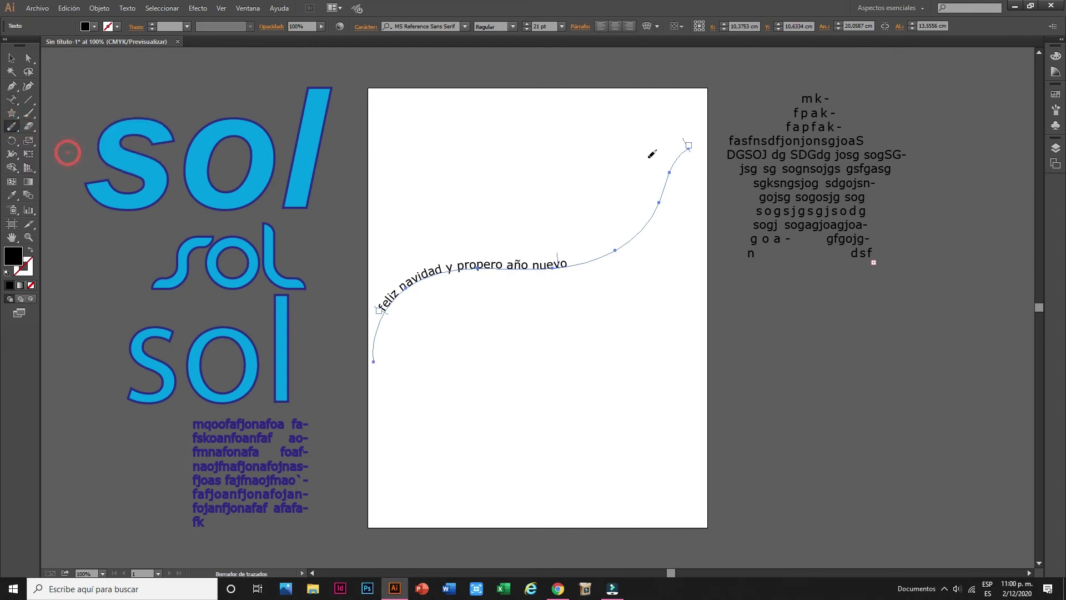
pyautogui.moveTo(691, 145)
pyautogui.mouseDown()
pyautogui.moveTo(651, 213)
pyautogui.moveTo(607, 253)
pyautogui.moveTo(673, 267)
pyautogui.mouseUp()
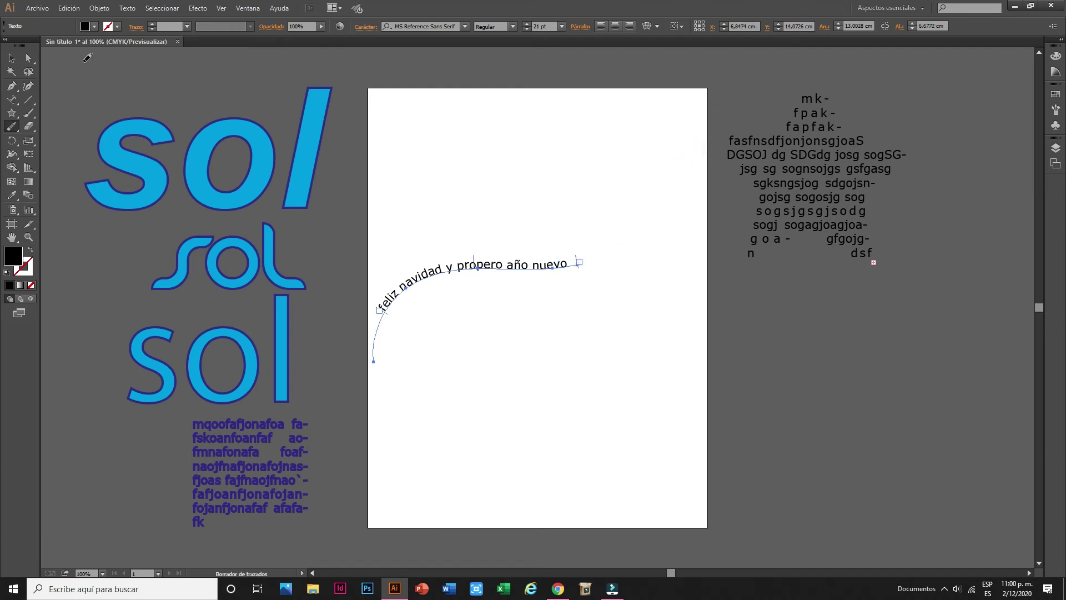
pyautogui.click(11, 57)
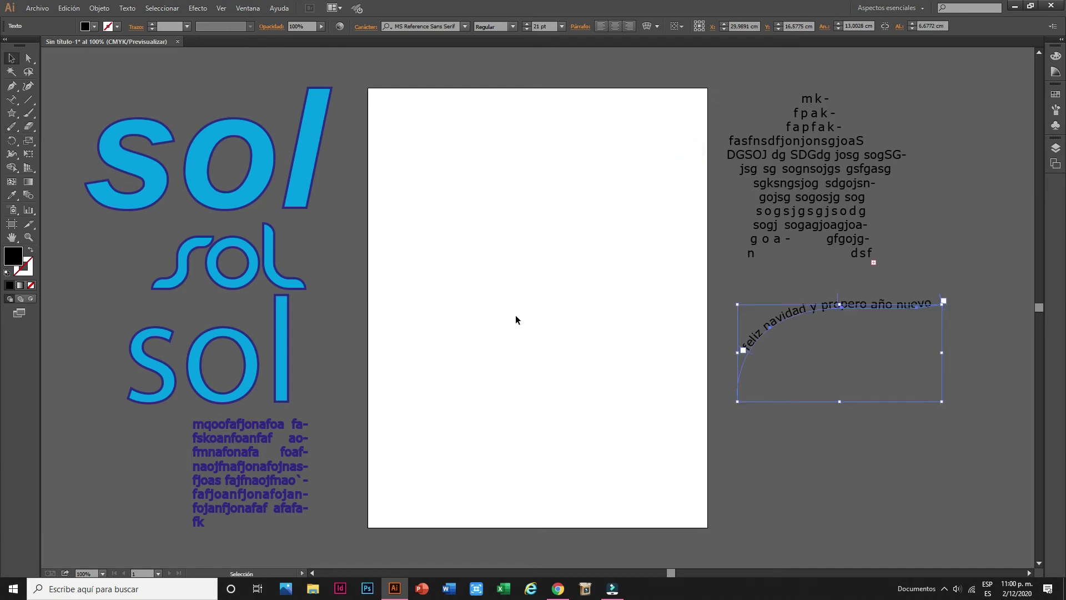
# Create the vertical text "hotel" near the artboard's upper left corner.
pyautogui.click(15, 106)
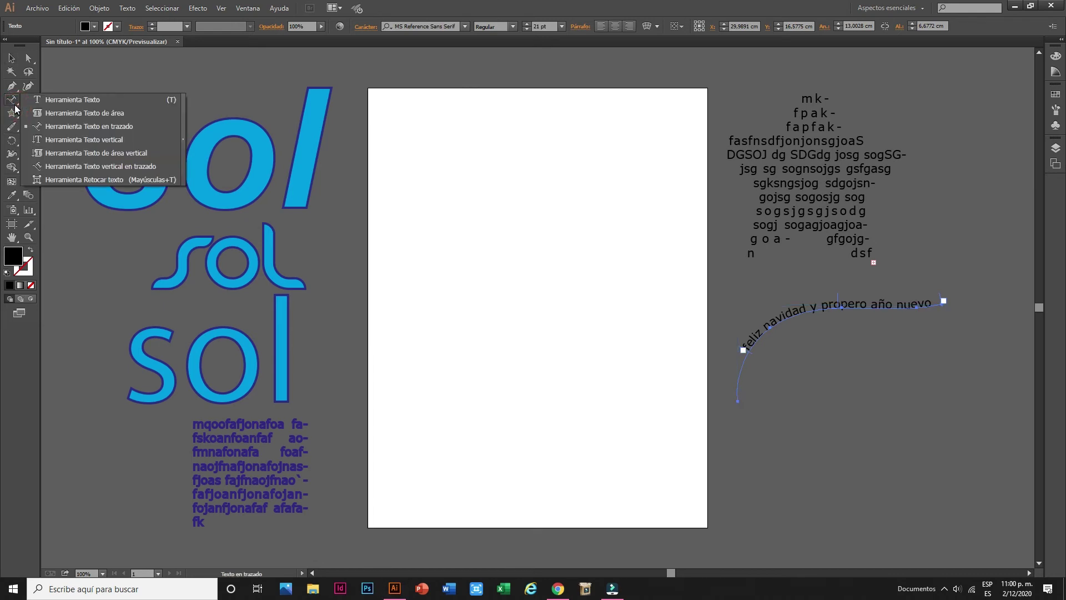
pyautogui.click(83, 140)
pyautogui.write('hotel')
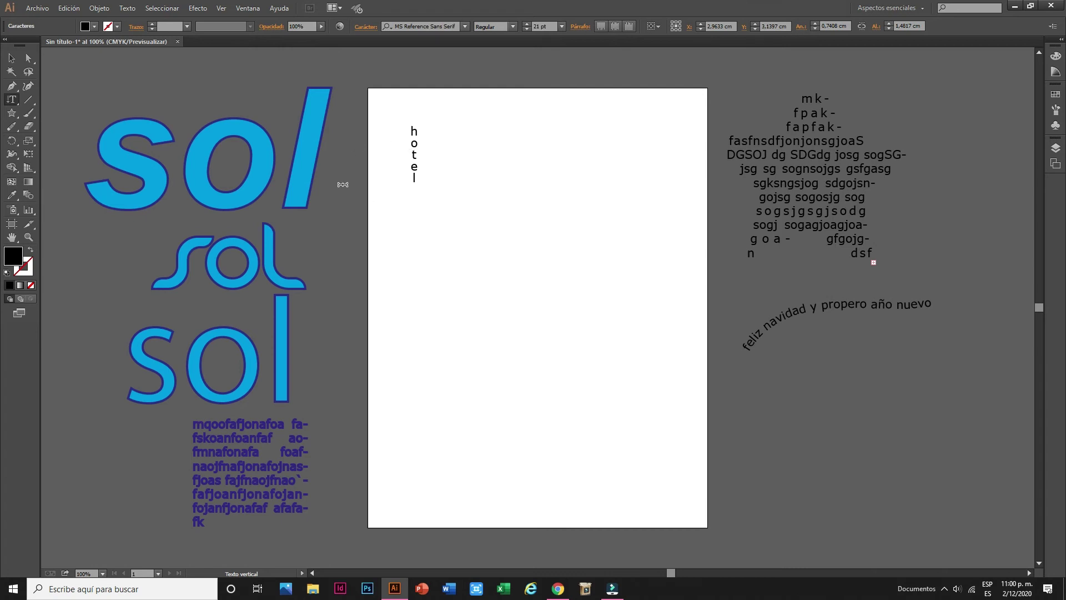
# Enlarge the vertical "hotel" text to about 49.6 pt and move it to the artboard's upper right corner.
pyautogui.click(11, 58)
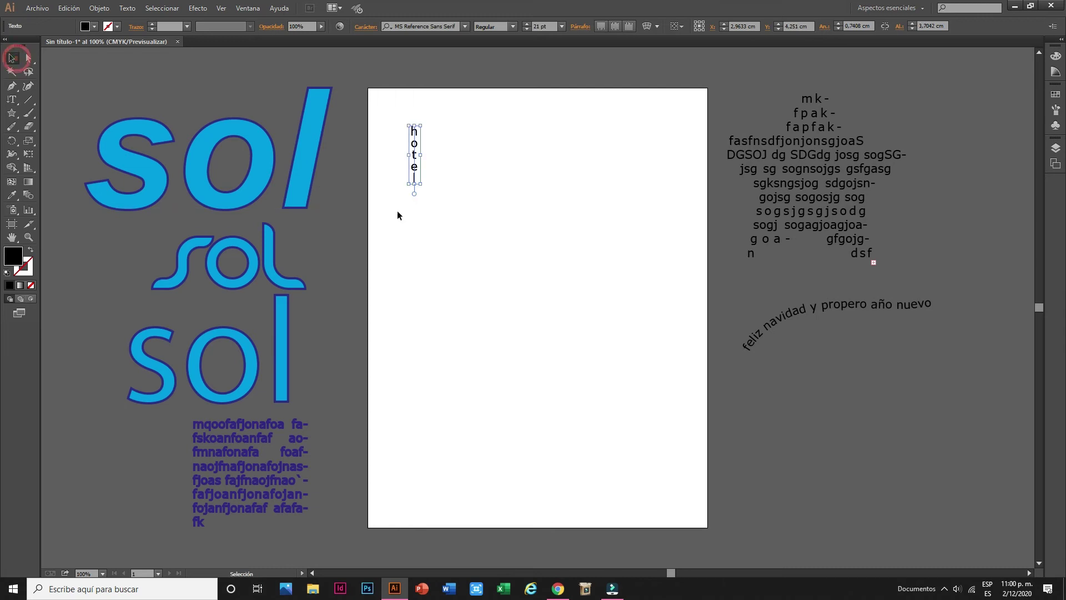
pyautogui.moveTo(421, 185); pyautogui.dragTo(436, 263)
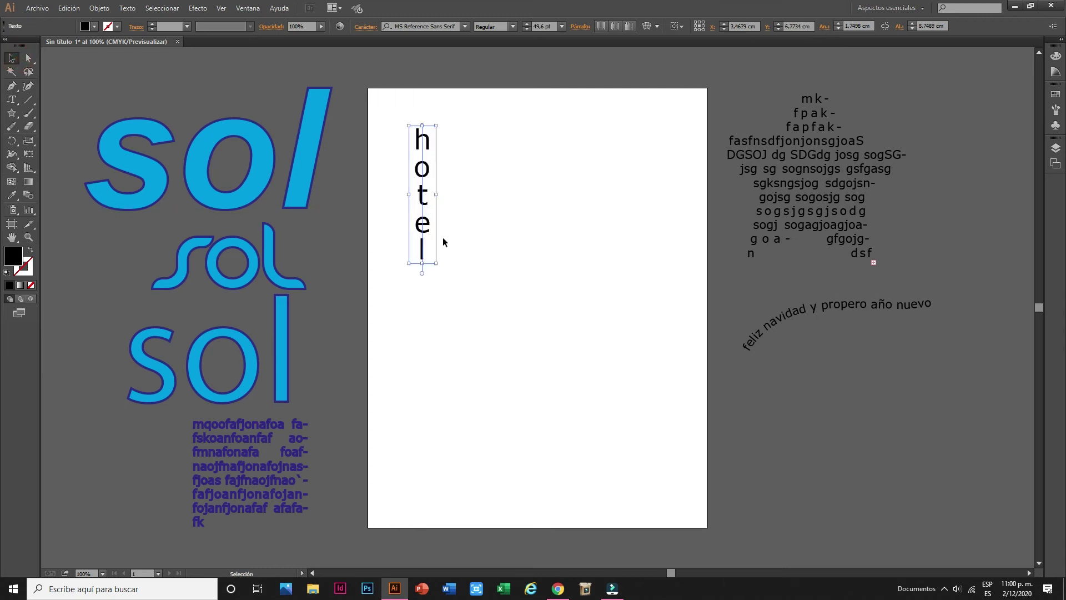
pyautogui.moveTo(428, 224); pyautogui.dragTo(699, 194)
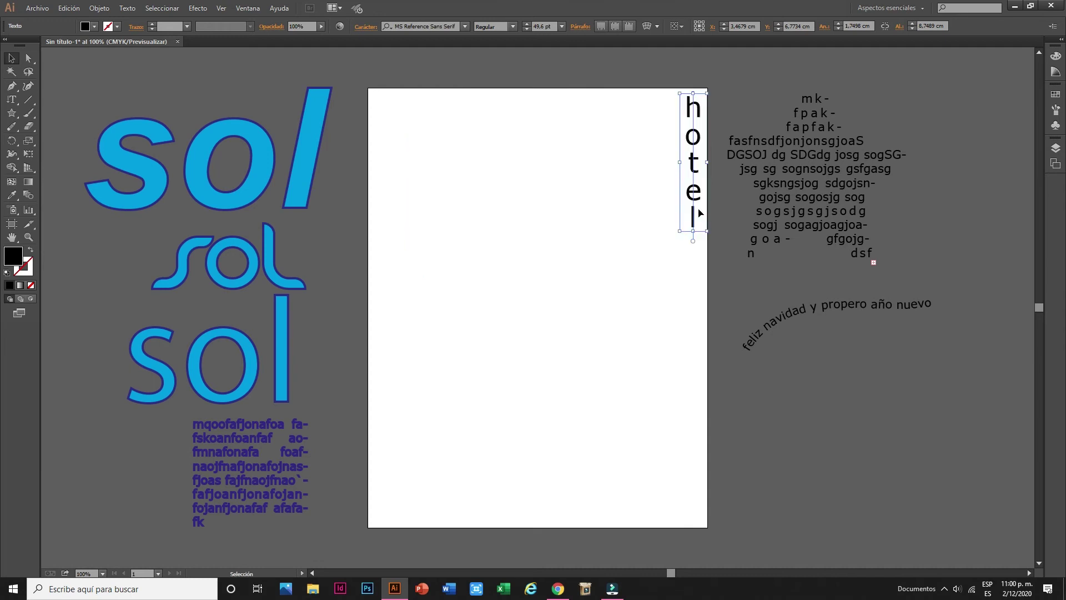
pyautogui.click(655, 243)
pyautogui.click(694, 221)
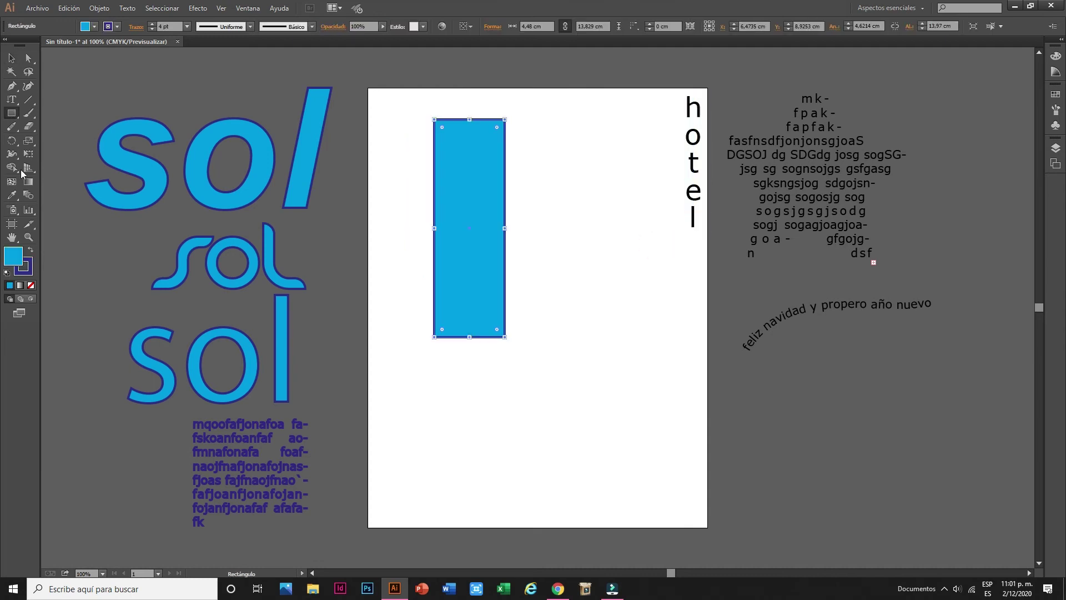
# Turn the blue rectangle into vertical area text and fill it with random letters beginning "pdfsmpksdmpksgspg".
pyautogui.click(12, 100)
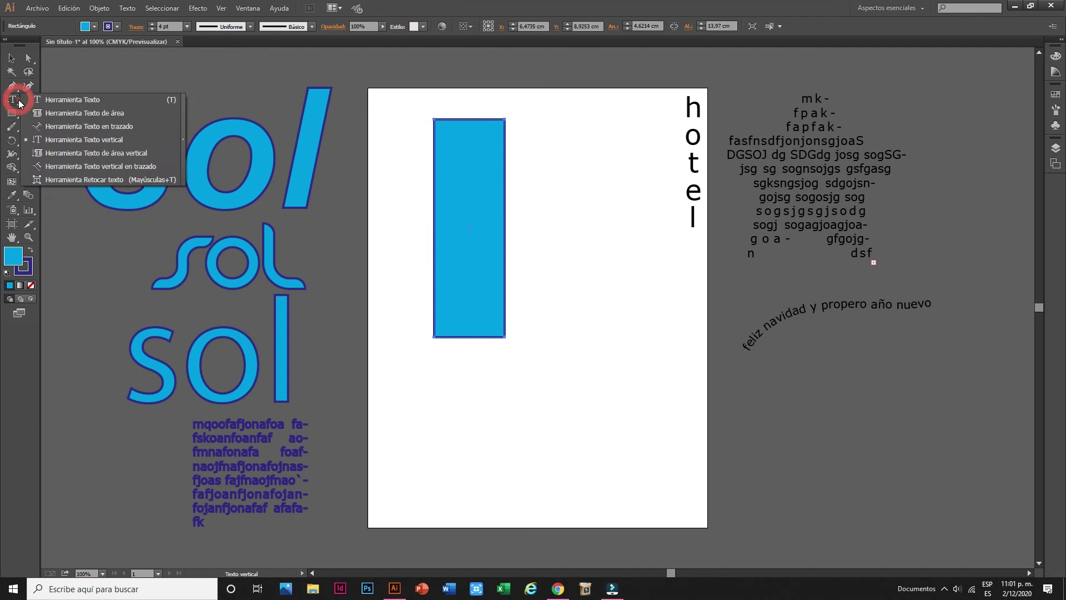
pyautogui.click(68, 154)
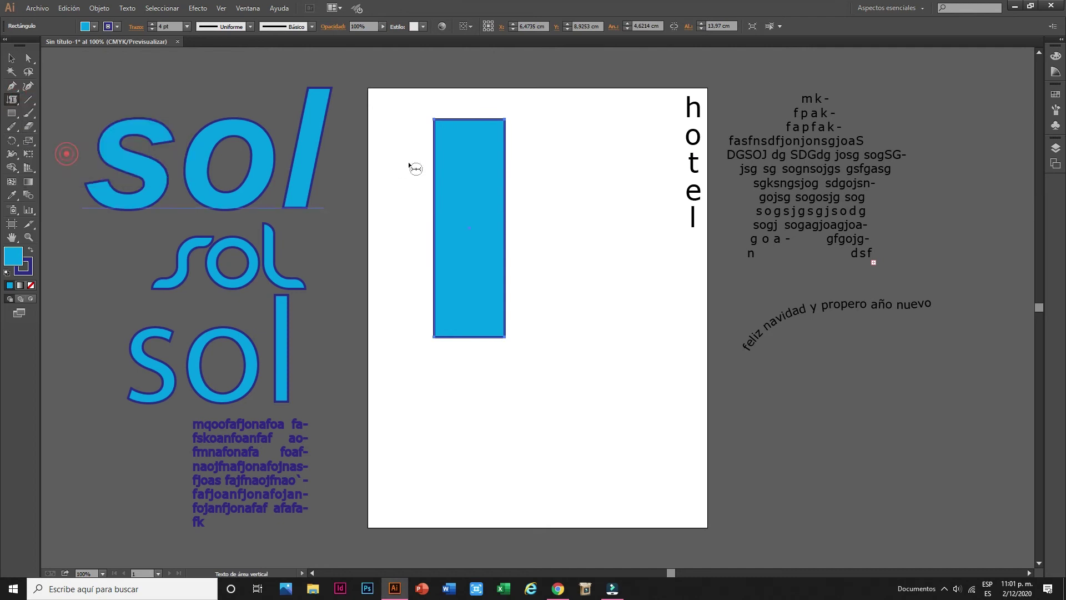
pyautogui.click(438, 127)
pyautogui.write('pdfsmpksdmpksgspg')
pyautogui.write('spkgsgkp')
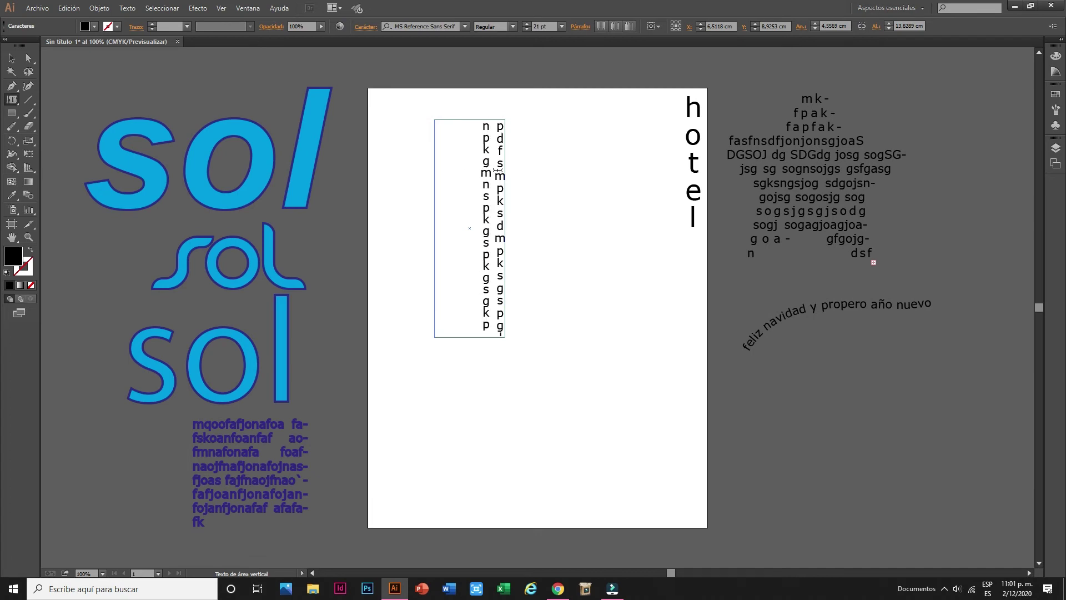
pyautogui.write('sgpksmgpsmgpsgmskpgmskpgmskpgmspgksmgksmgs')
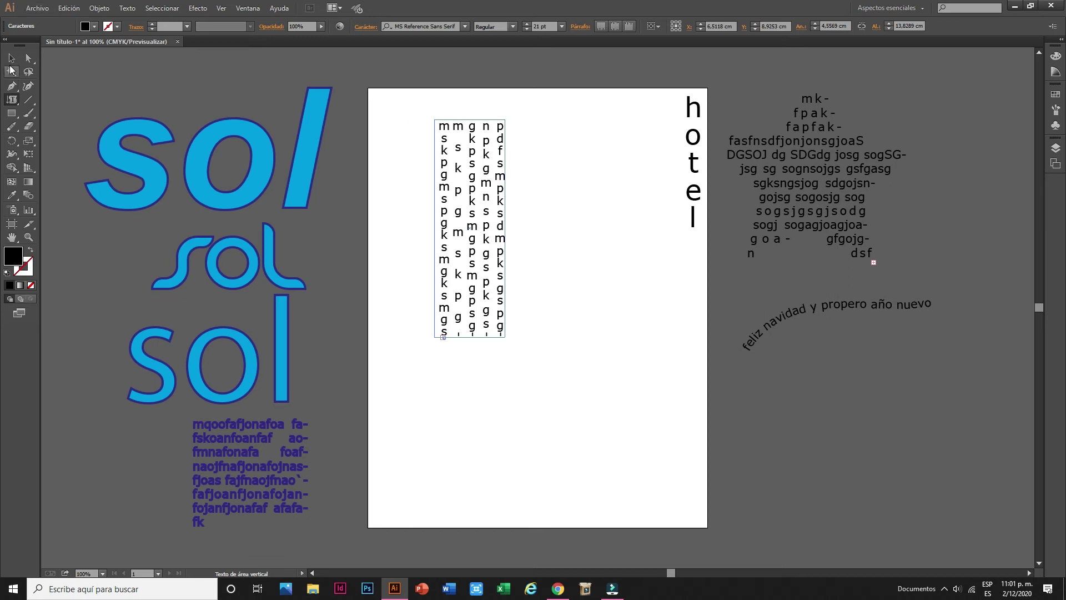
# Move the vertical area text to the artboard's lower right edge, beneath "hotel", and deselect it.
pyautogui.press('Escape')
pyautogui.moveTo(444, 176); pyautogui.dragTo(673, 348)
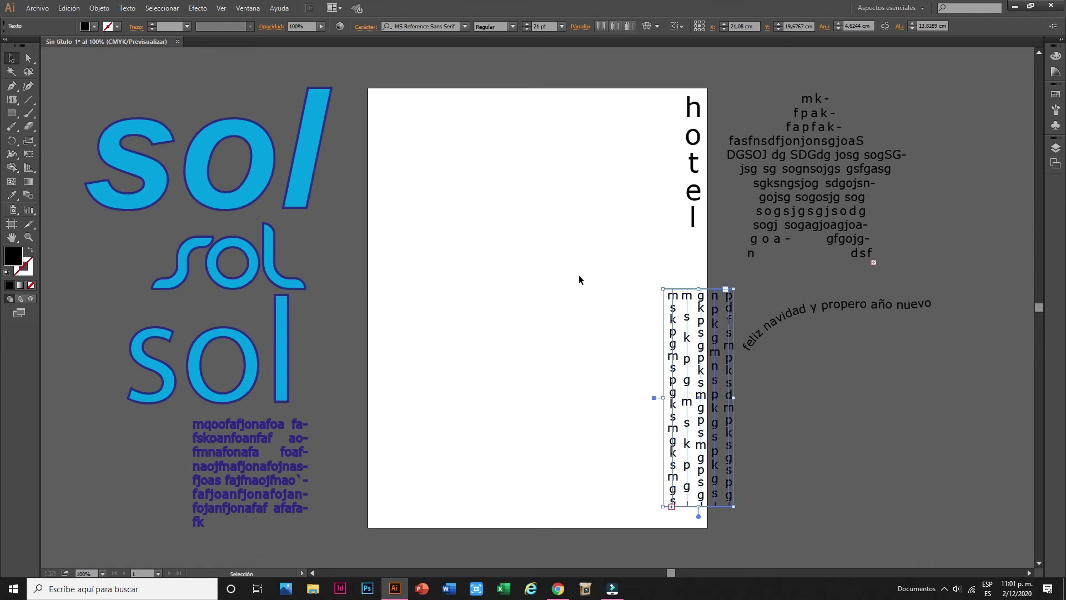
pyautogui.click(656, 49)
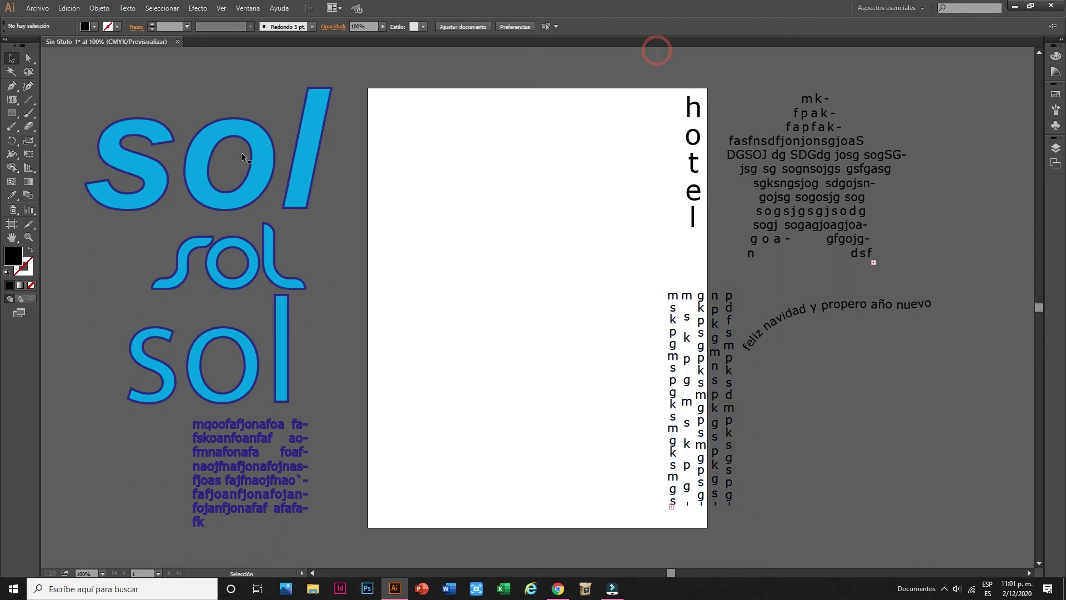
# Create the horizontal point text "viernes" near the artboard's upper left corner and enlarge it to about 75.39 pt.
pyautogui.click(11, 99)
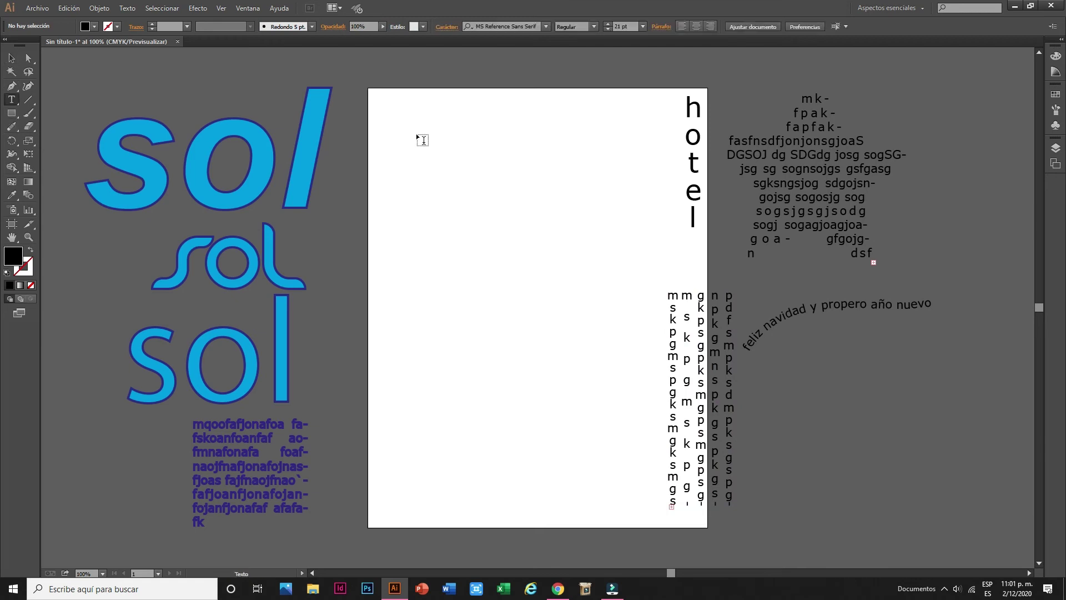
pyautogui.click(417, 133)
pyautogui.write('viernes')
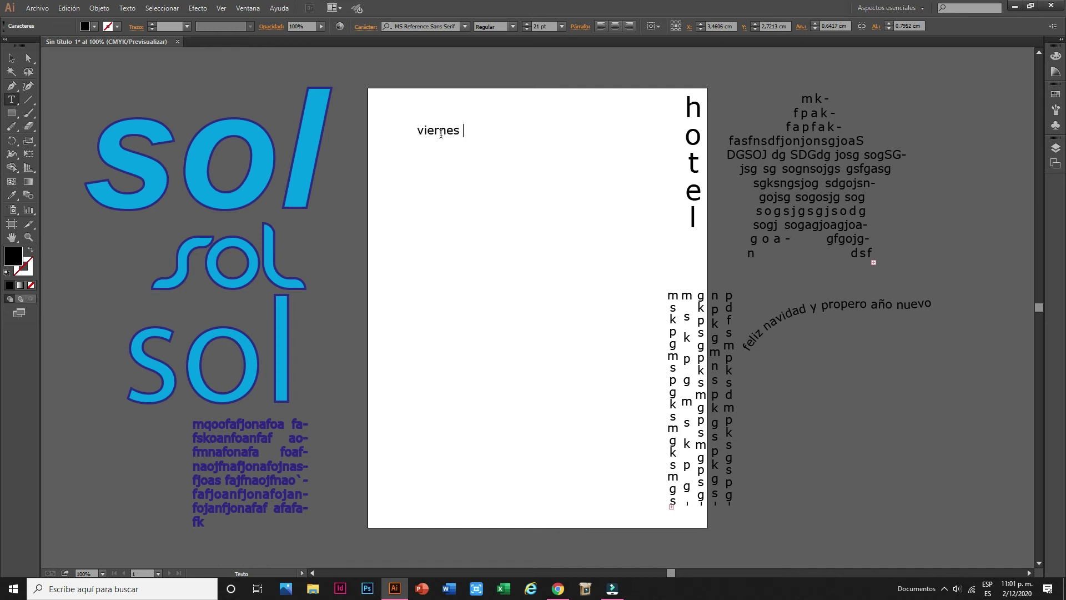
pyautogui.press('Escape')
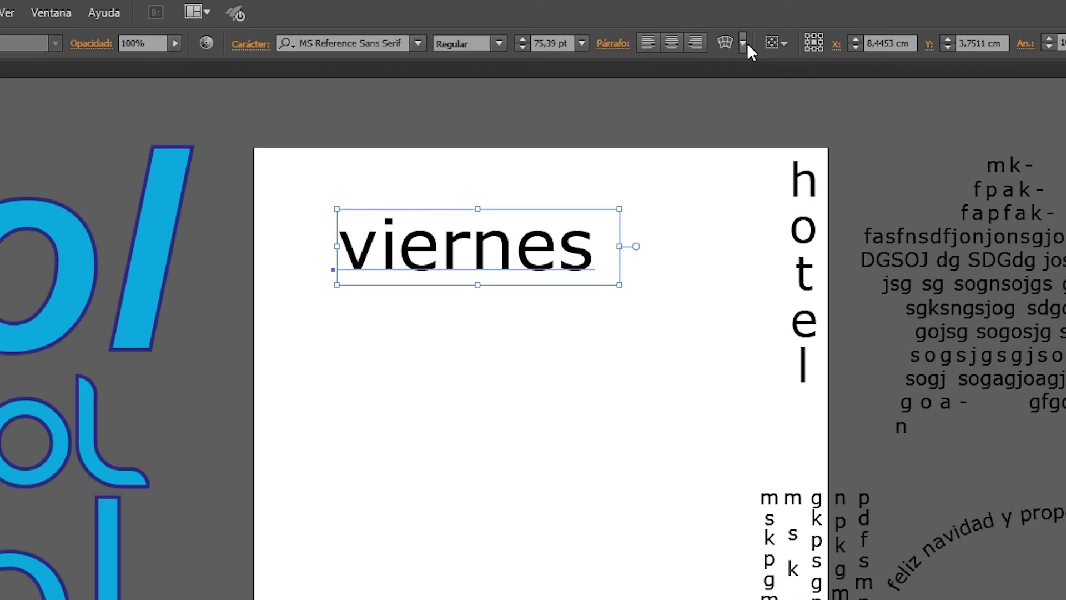
pyautogui.click(743, 43)
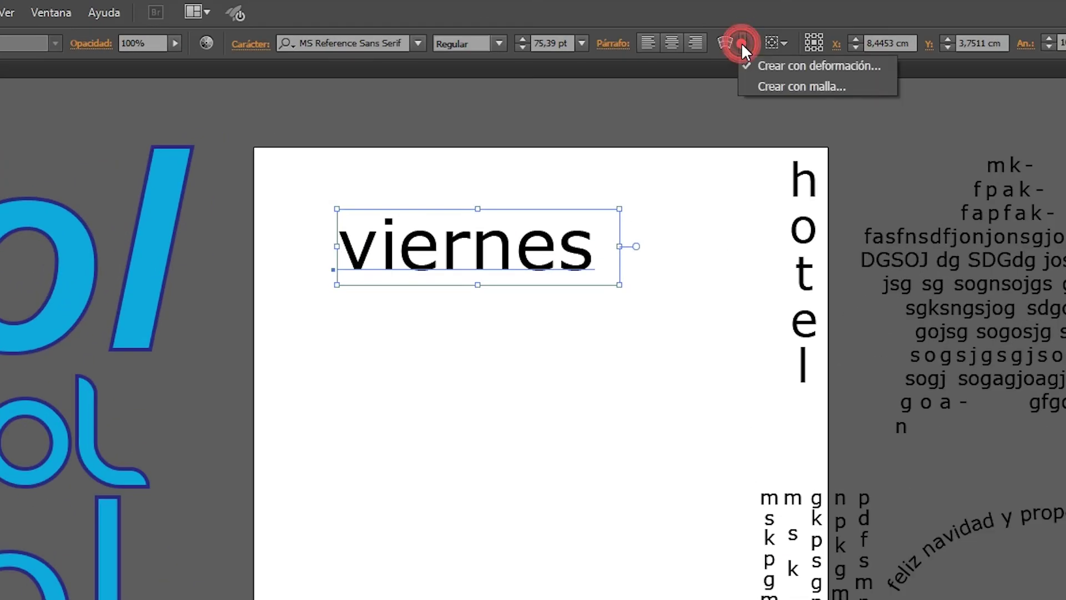
pyautogui.click(766, 65)
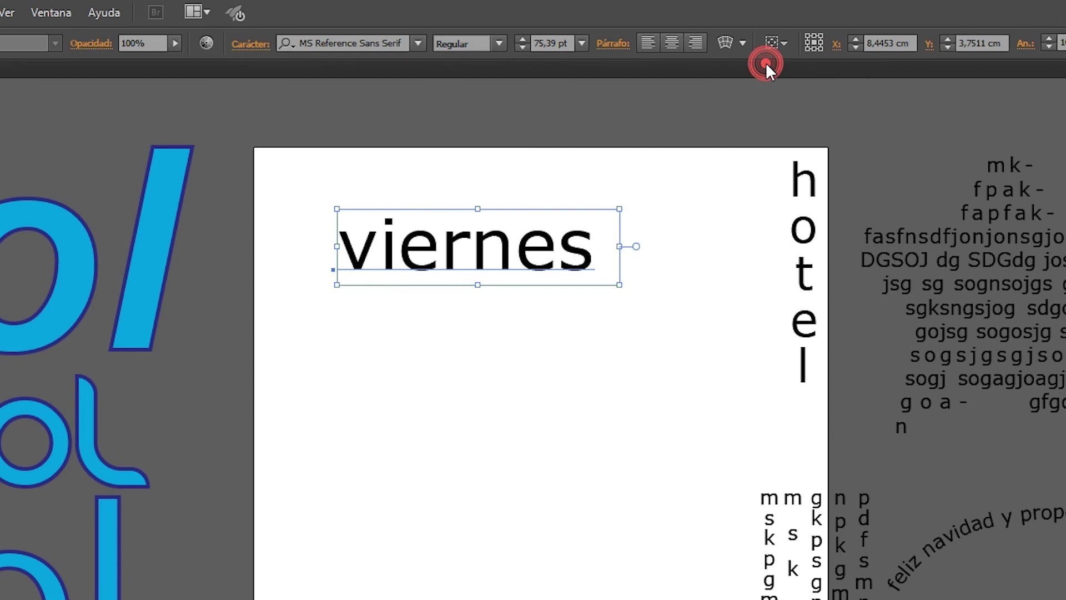
pyautogui.click(742, 43)
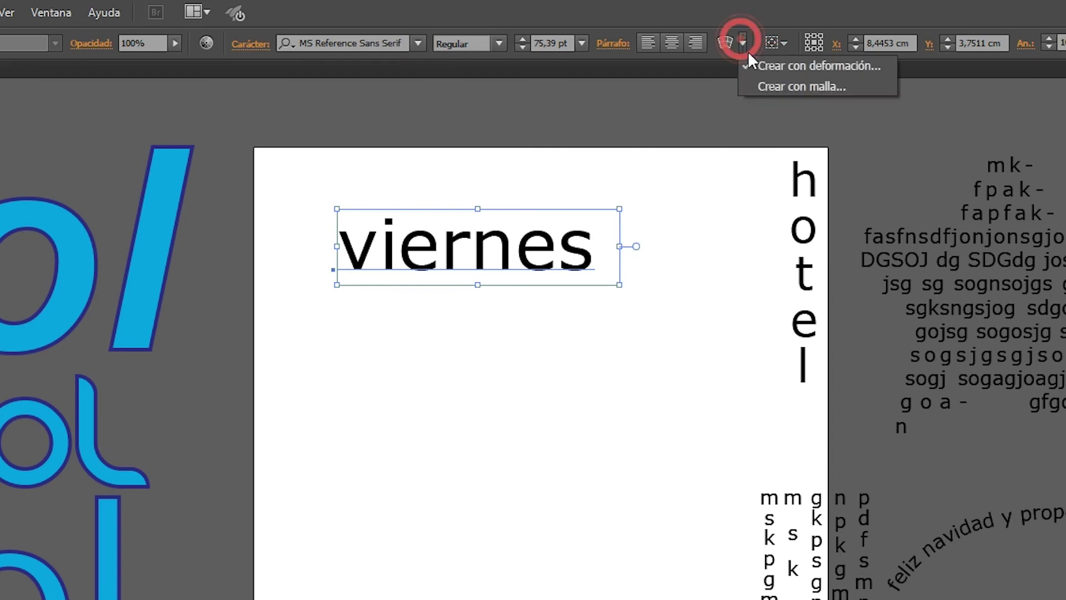
pyautogui.click(770, 84)
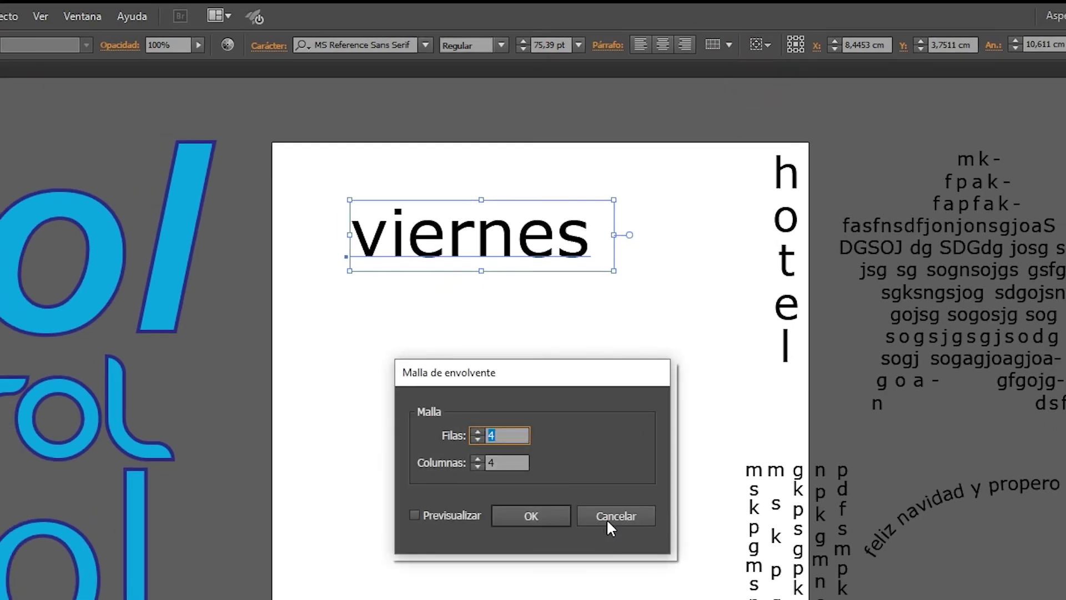
pyautogui.click(608, 516)
# Start an envelope warp on the "viernes" text and move its options dialog clear of the word.
pyautogui.click(750, 44)
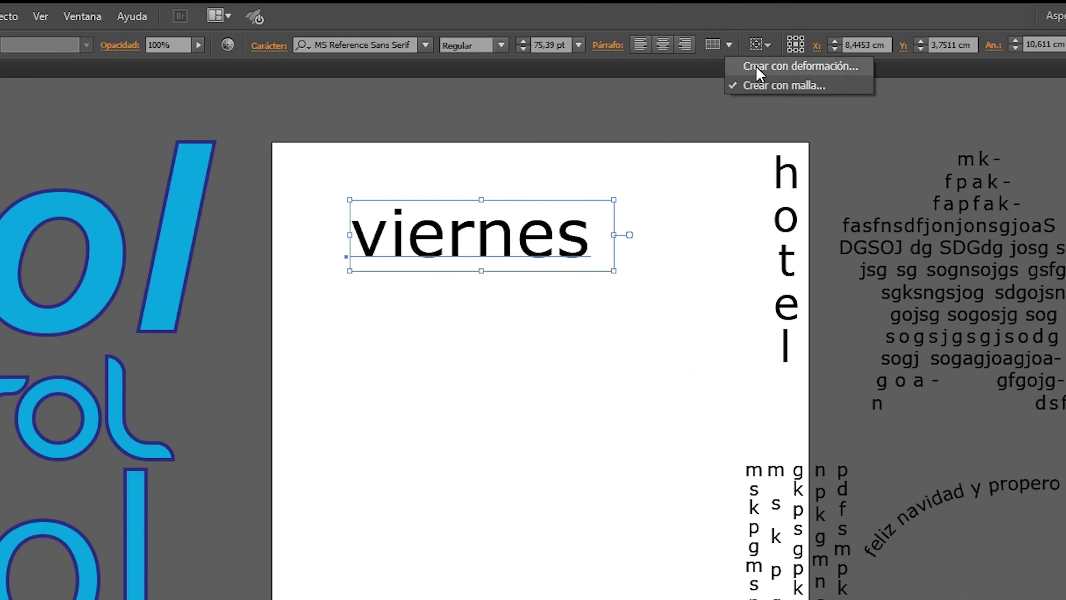
pyautogui.click(756, 65)
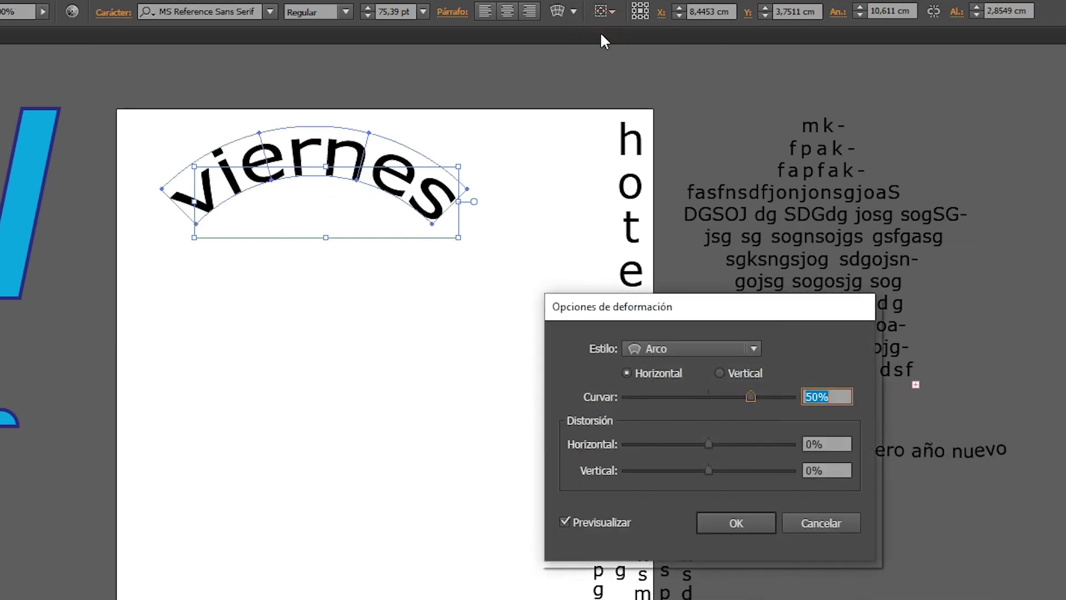
pyautogui.moveTo(629, 300); pyautogui.dragTo(586, 123)
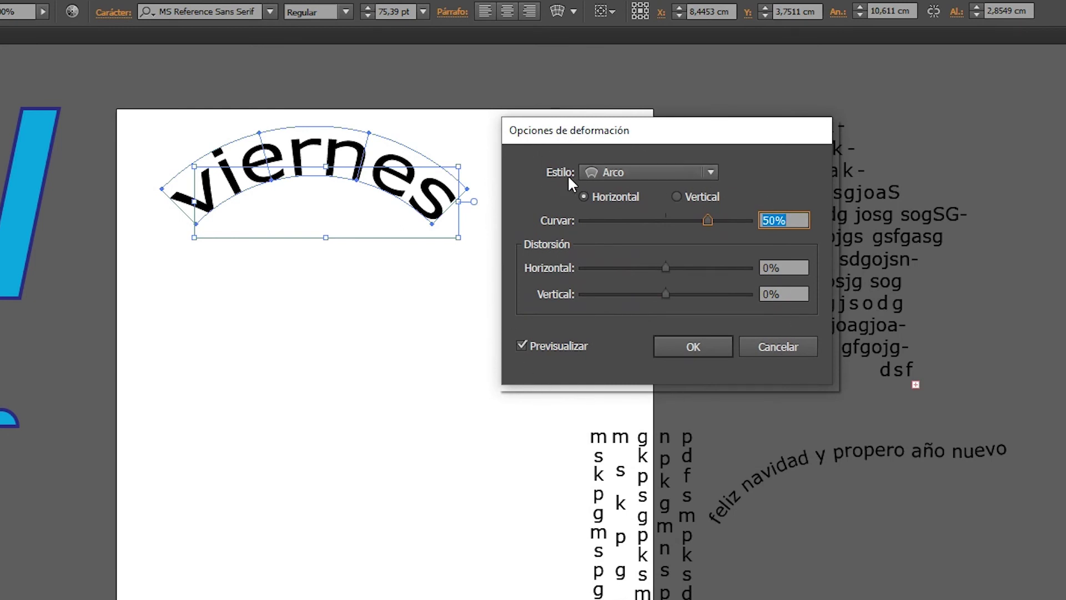
# Try the Arco inferior, Arco superior, Bóveda and Abombar warp styles on "viernes".
pyautogui.click(711, 172)
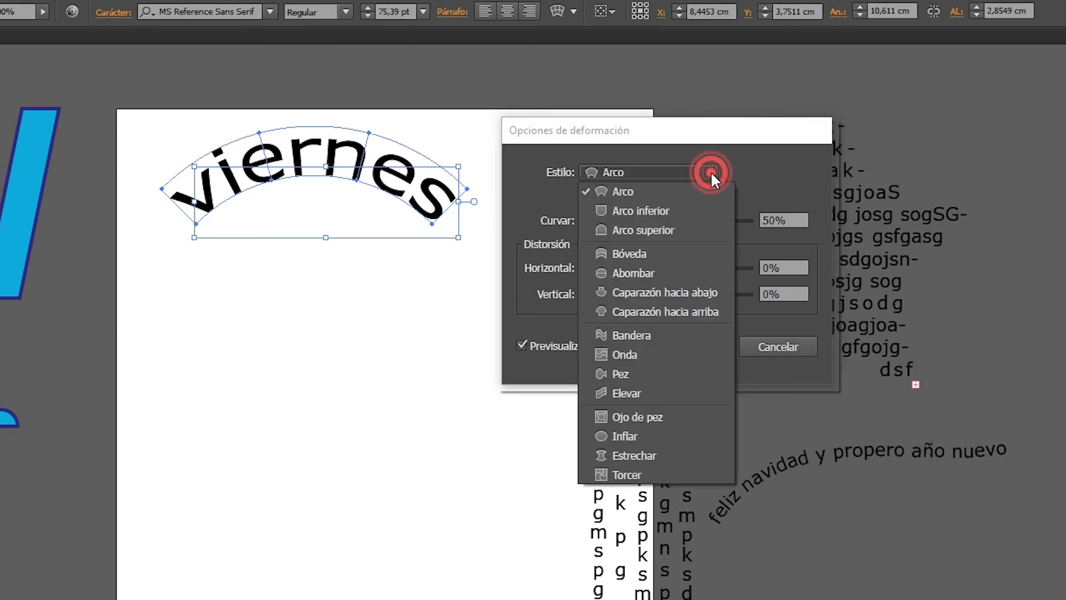
pyautogui.click(664, 209)
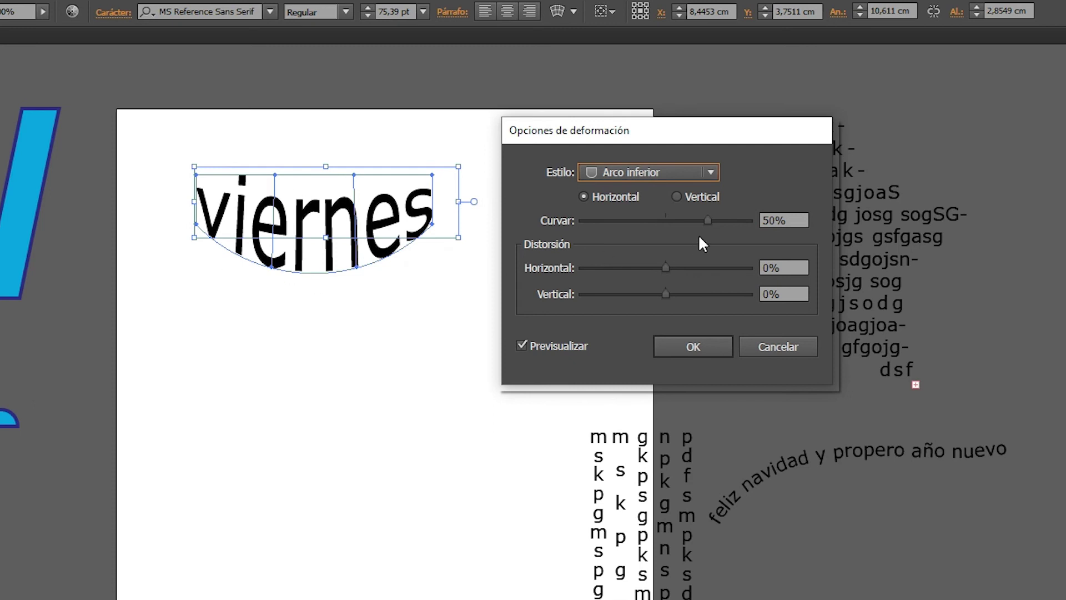
pyautogui.click(716, 172)
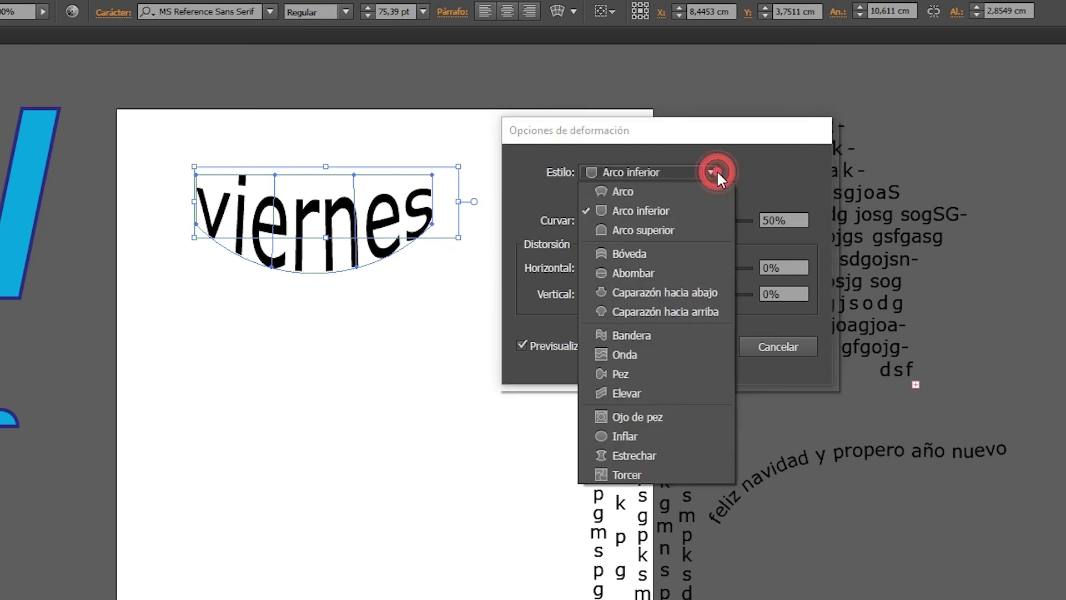
pyautogui.click(658, 229)
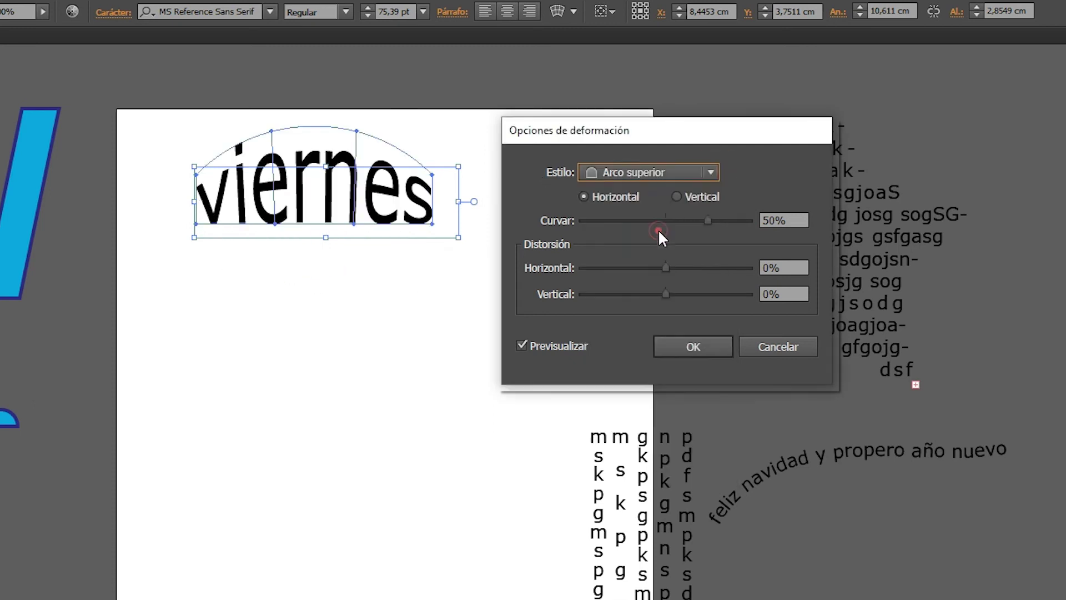
pyautogui.click(709, 166)
pyautogui.click(634, 255)
pyautogui.click(710, 171)
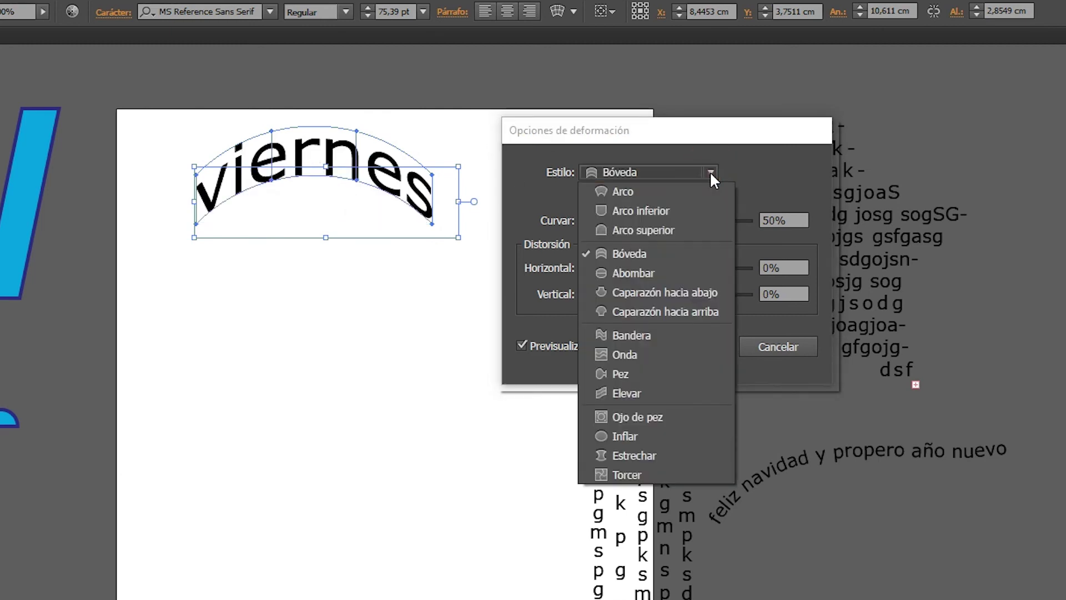
pyautogui.click(641, 273)
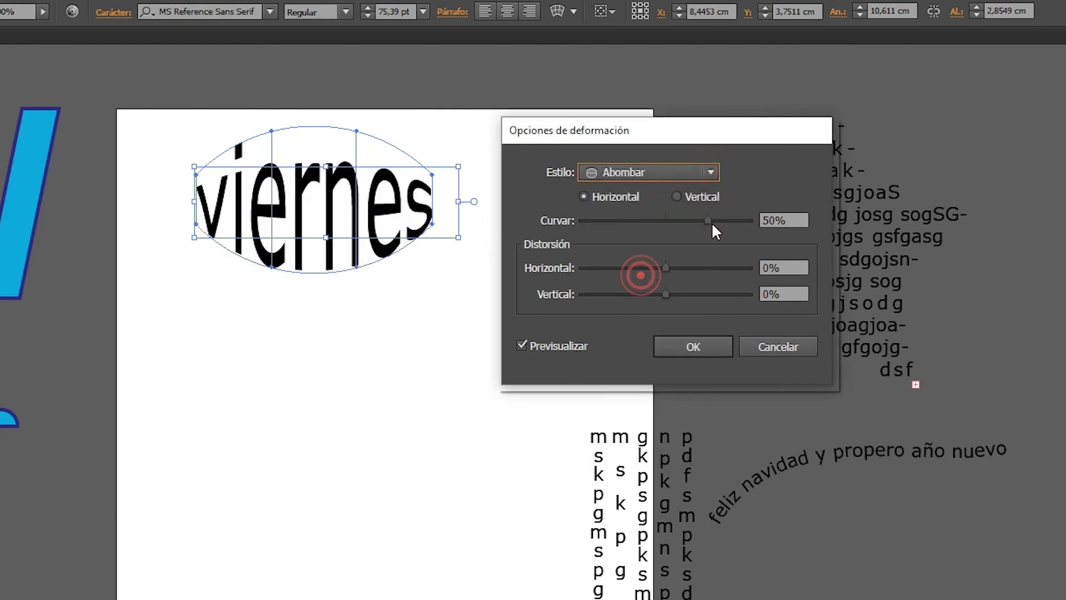
# Set the warp style to Onda with a 100% bend, -32% horizontal distortion and -7% vertical distortion.
pyautogui.click(712, 167)
pyautogui.click(663, 356)
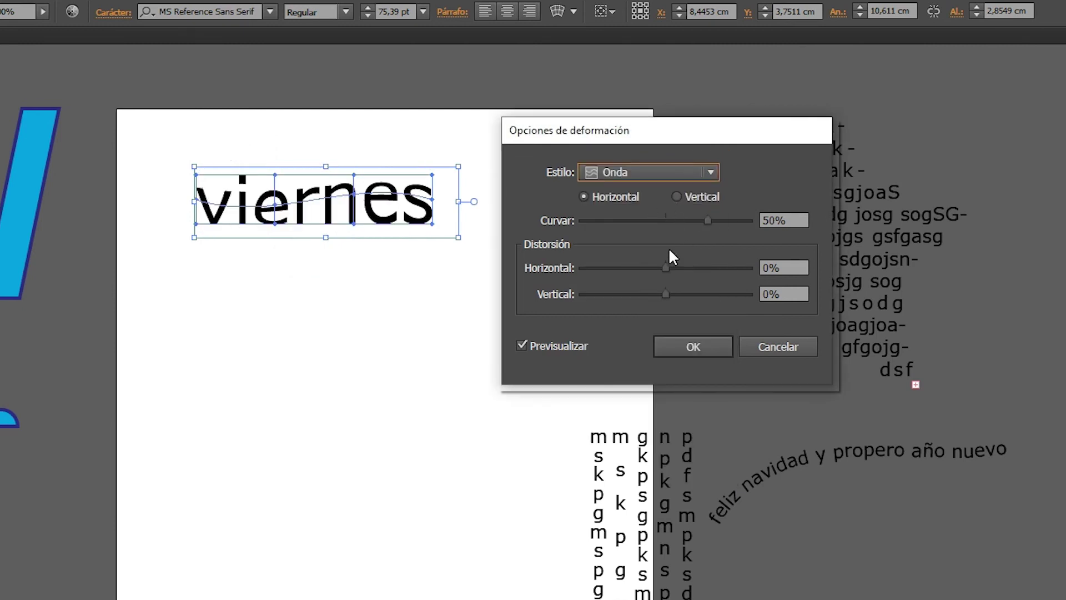
pyautogui.moveTo(707, 220); pyautogui.dragTo(755, 216)
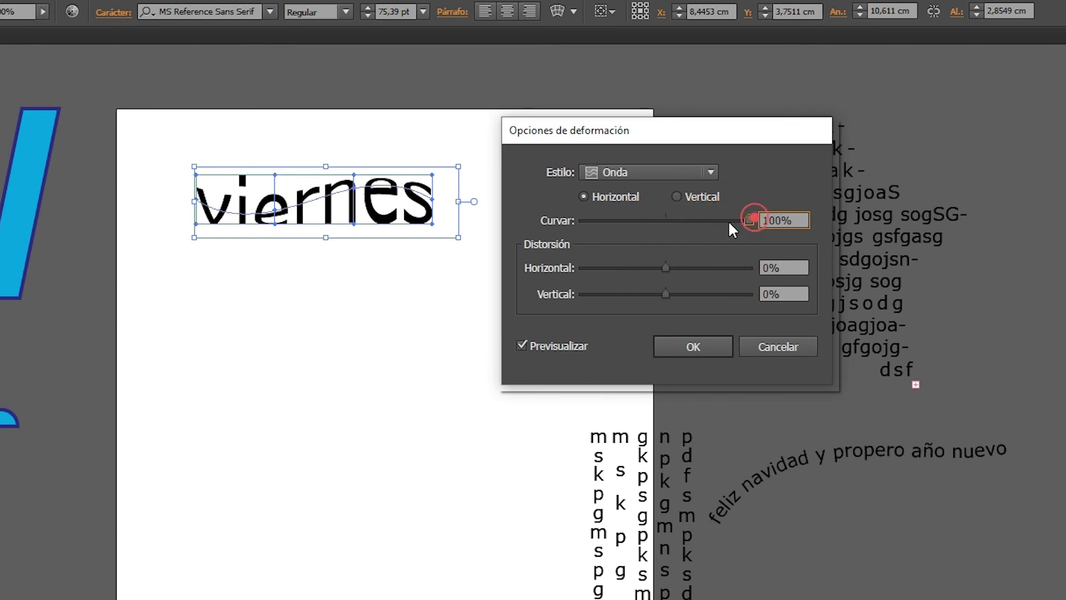
pyautogui.moveTo(666, 268); pyautogui.dragTo(657, 295)
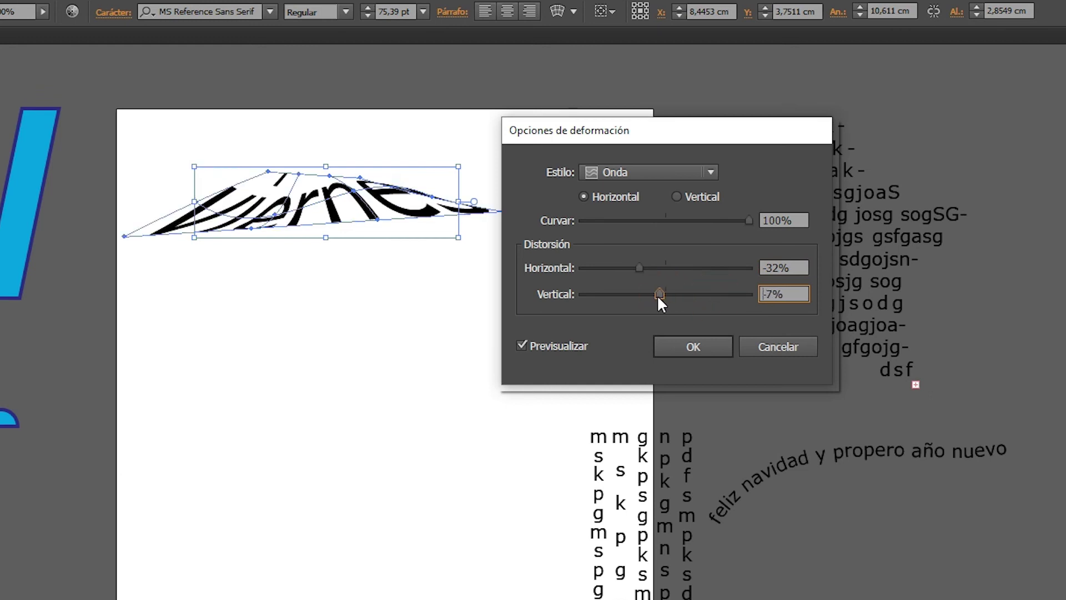
# Switch the Onda warp between vertical and horizontal orientation to compare them, finishing on Horizontal.
pyautogui.click(676, 195)
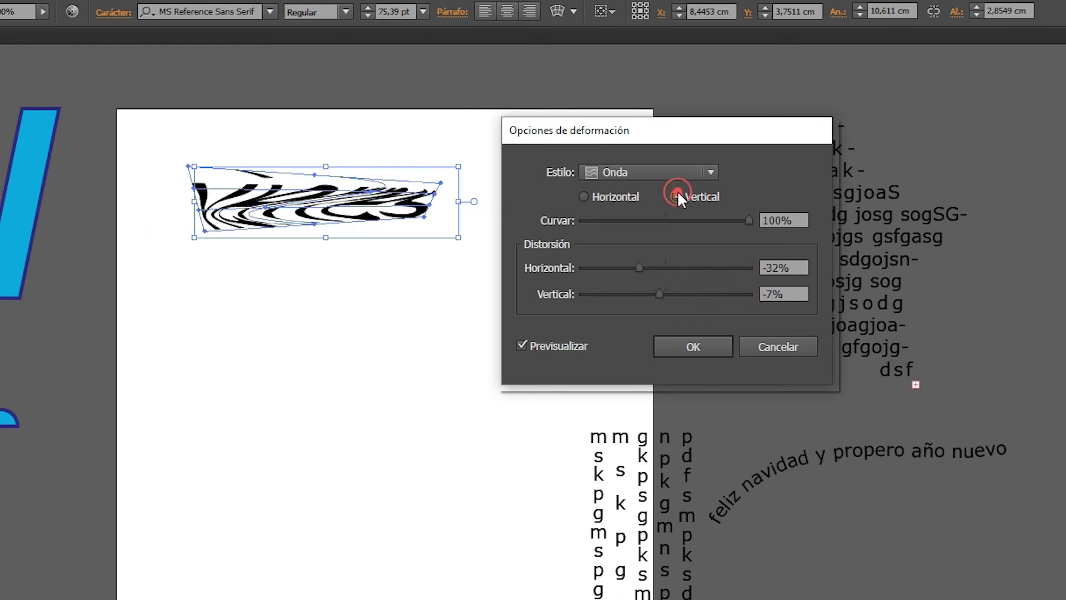
pyautogui.click(598, 197)
pyautogui.click(677, 196)
pyautogui.click(597, 196)
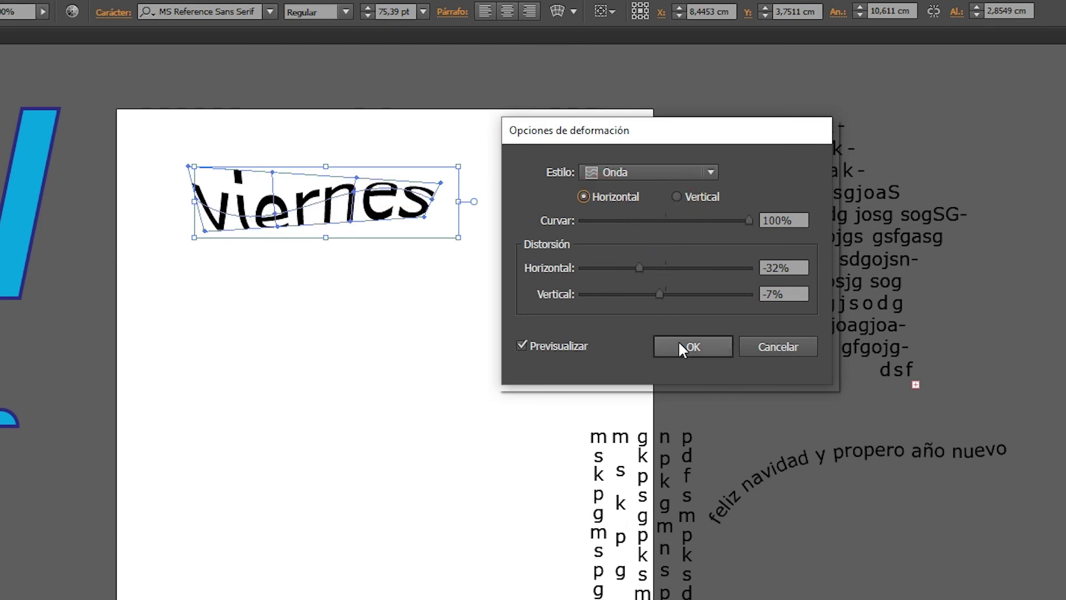
# Try the Inflar, Bóveda and Arco inferior warp styles on "viernes" with the current bend and distortion.
pyautogui.click(711, 172)
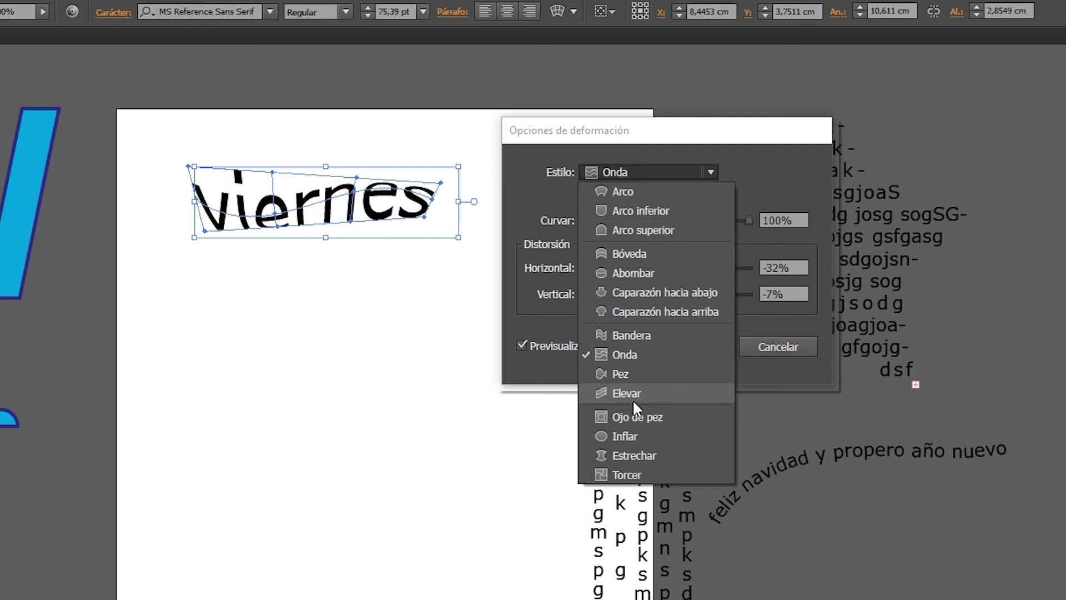
pyautogui.click(632, 437)
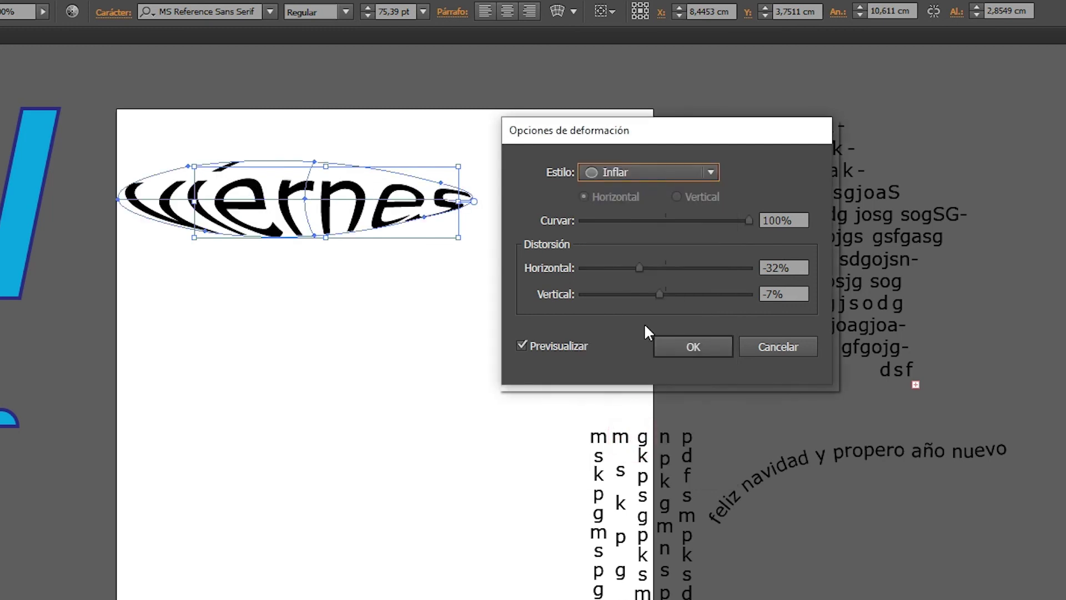
pyautogui.click(715, 168)
pyautogui.press('Escape')
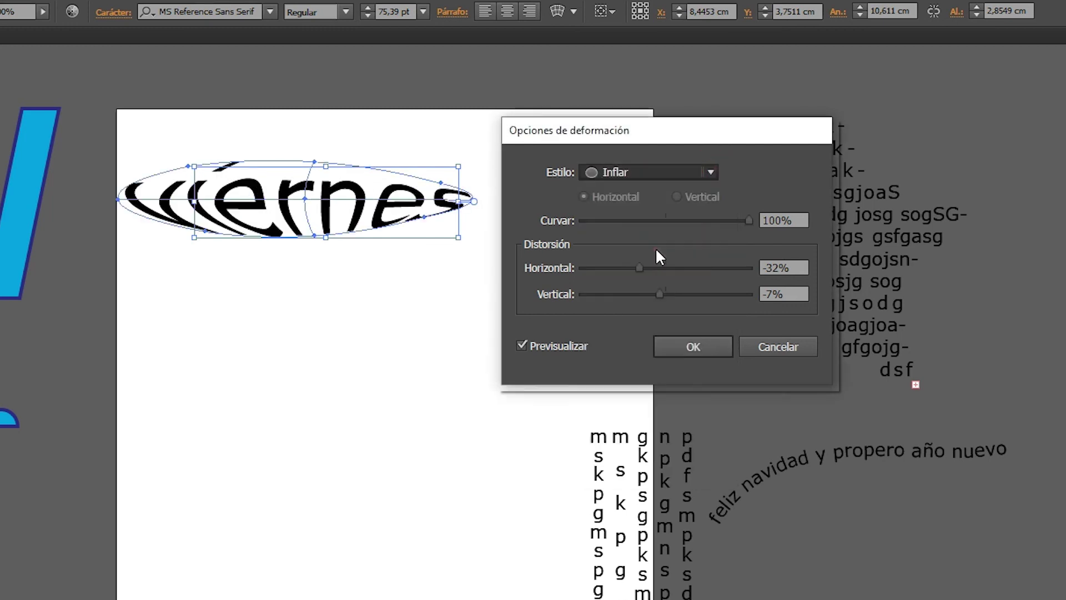
pyautogui.click(656, 248)
pyautogui.click(711, 170)
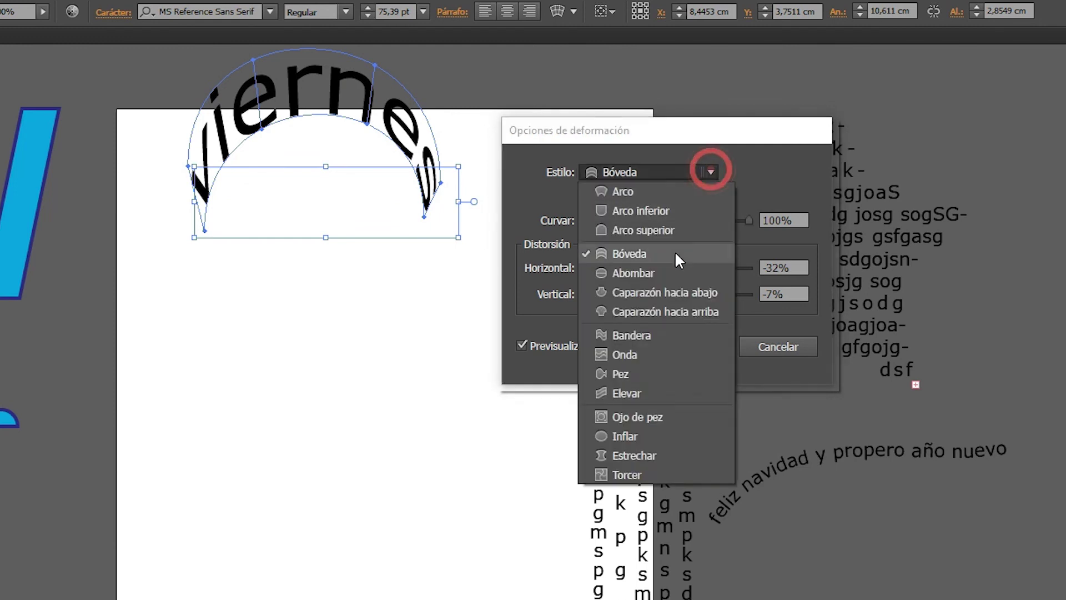
pyautogui.click(654, 211)
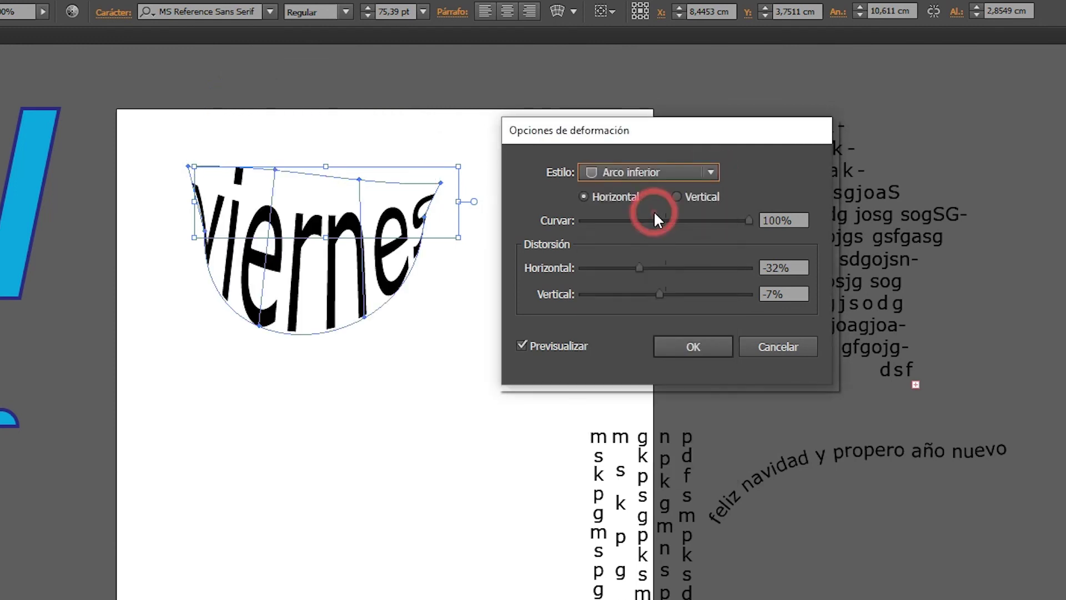
# Apply the Arco warp style to "viernes" and move the arched word down onto the artboard, beside "hotel".
pyautogui.click(701, 169)
pyautogui.click(674, 185)
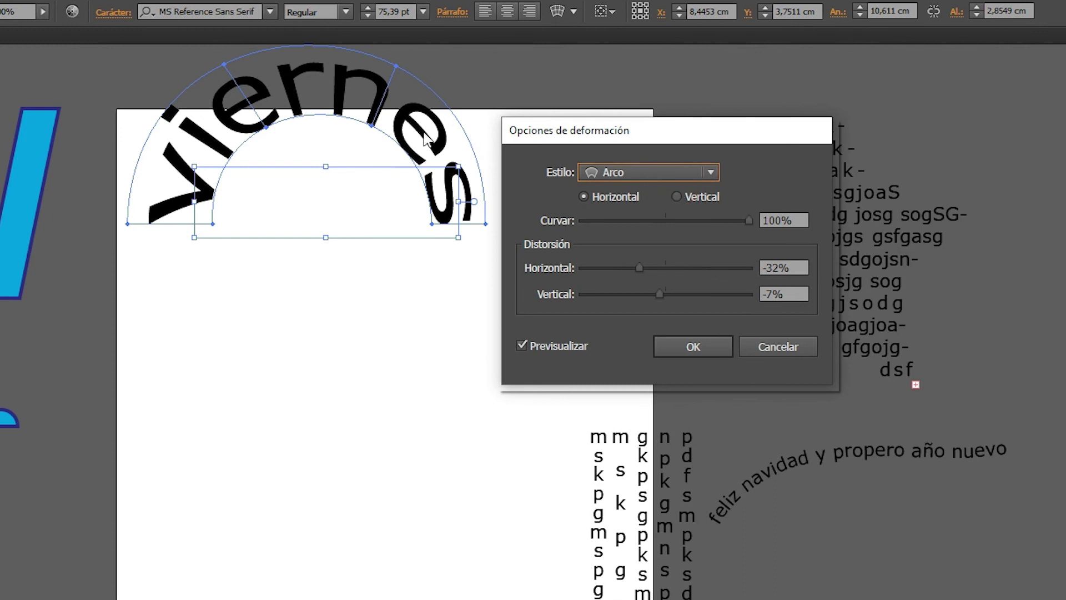
pyautogui.click(702, 346)
pyautogui.moveTo(431, 177); pyautogui.dragTo(522, 291)
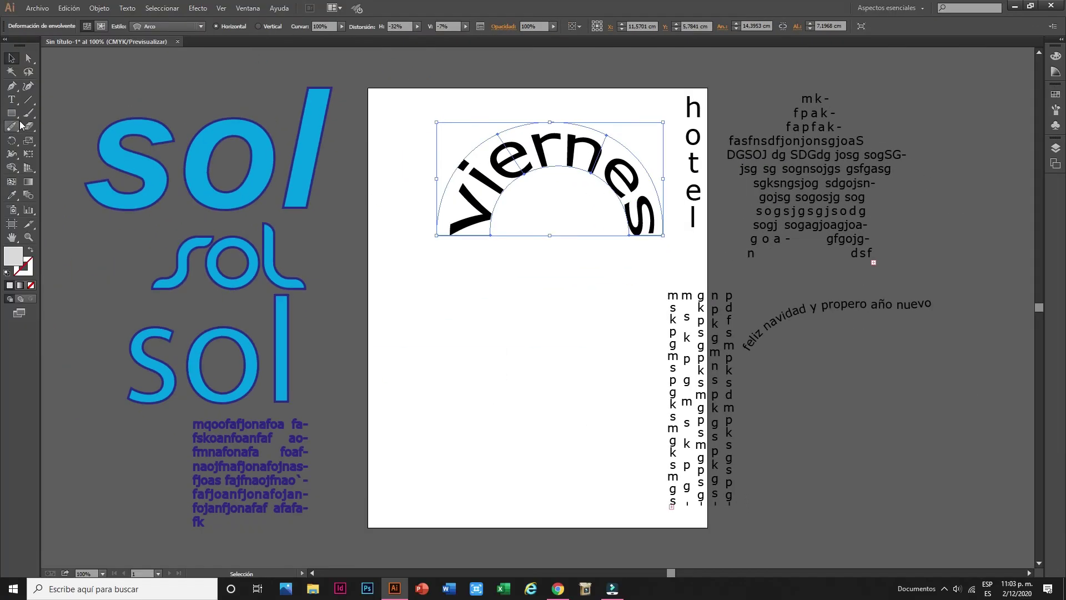
# Add the word "lunes" on the artboard below the arched "viernes" and enlarge it to about 148.6 pt.
pyautogui.click(12, 99)
pyautogui.click(416, 312)
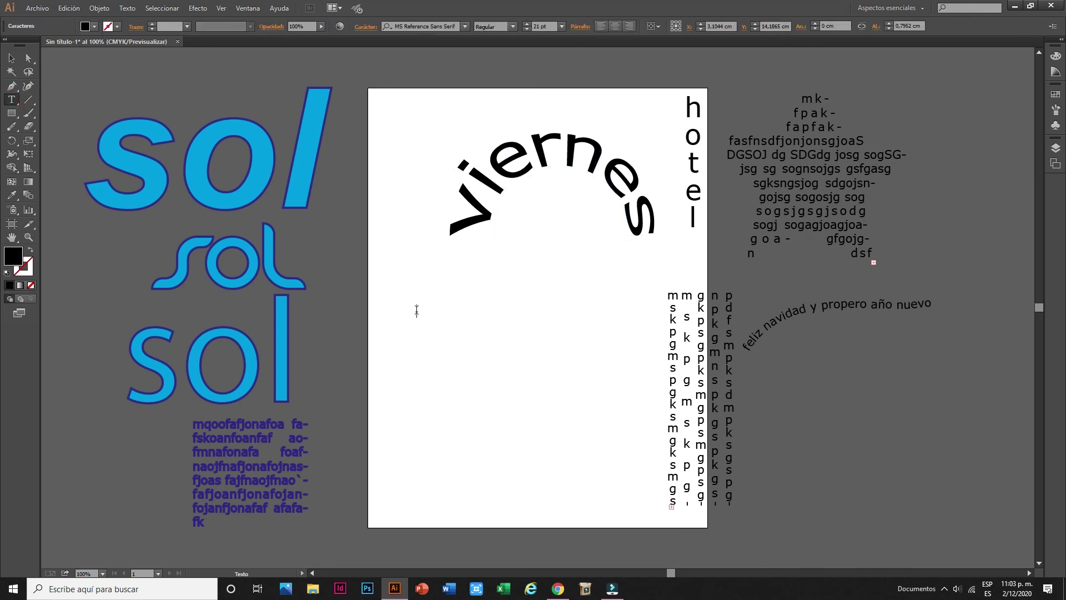
pyautogui.write('June')
pyautogui.press('Escape')
pyautogui.moveTo(447, 318); pyautogui.dragTo(616, 391)
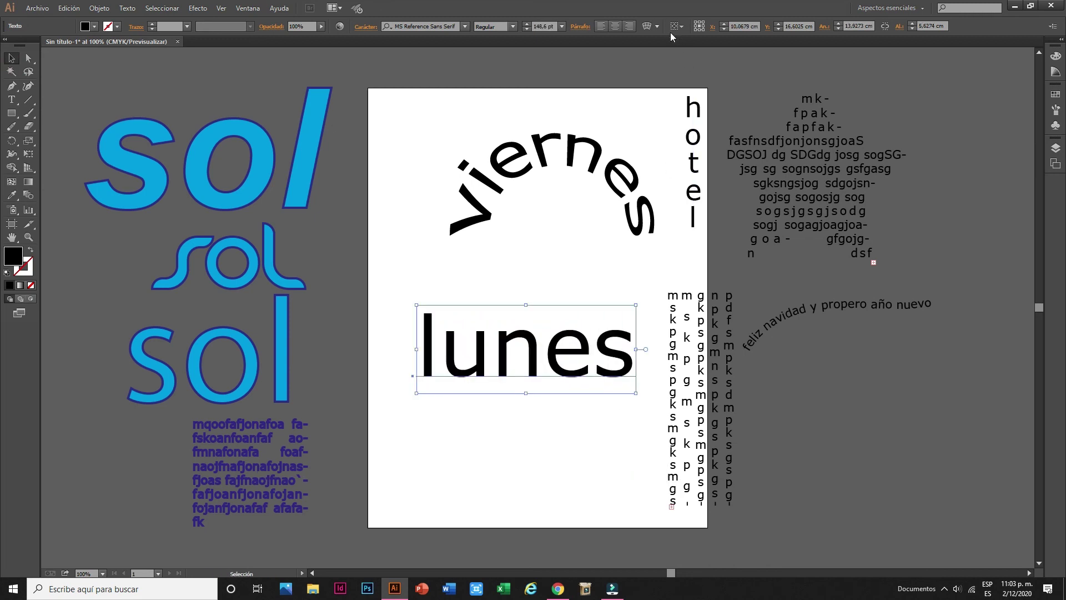
# Apply an envelope mesh with 6 rows and 6 columns to "lunes".
pyautogui.click(658, 26)
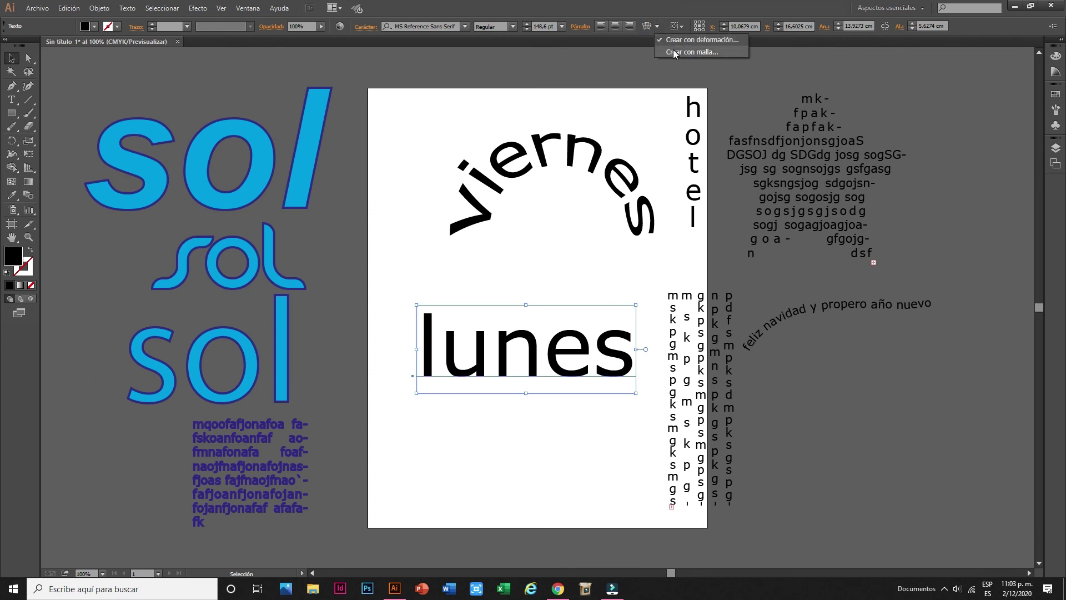
pyautogui.click(673, 49)
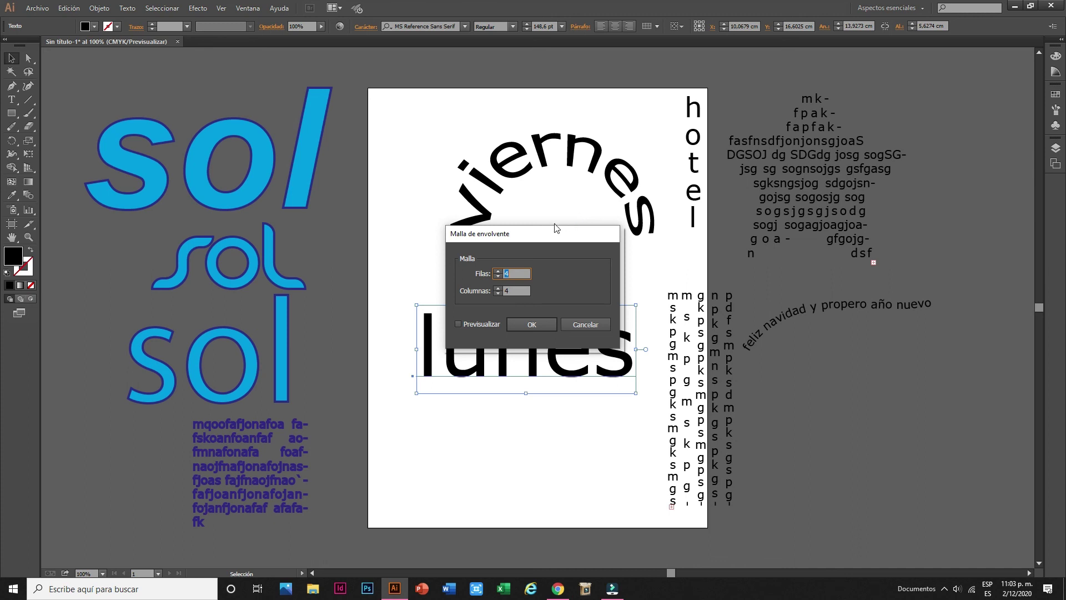
pyautogui.click(498, 270)
pyautogui.click(498, 288)
pyautogui.click(498, 271)
pyautogui.click(498, 289)
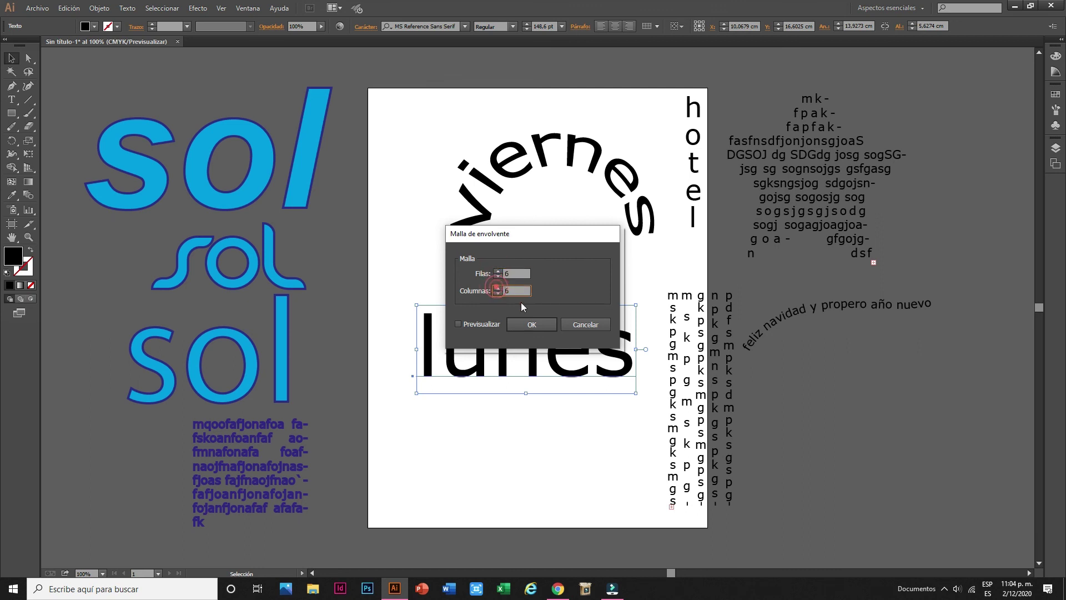
pyautogui.click(545, 323)
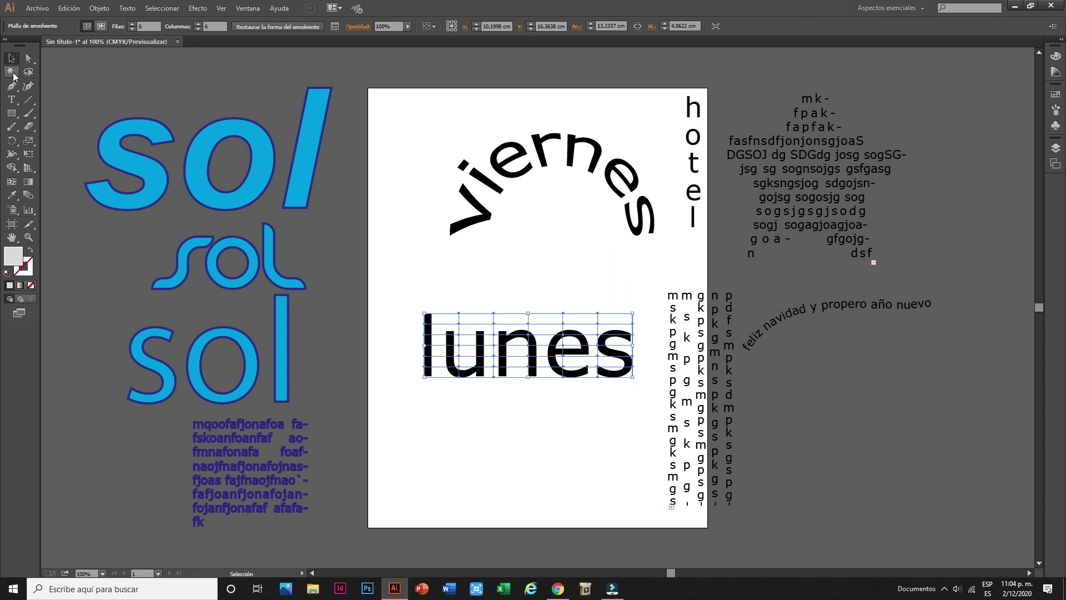
# Directly select and pull upward the mesh's upper-edge point between "u" and "n" and the corner point above the "l".
pyautogui.moveTo(32, 59); pyautogui.dragTo(75, 62)
pyautogui.moveTo(494, 314); pyautogui.dragTo(494, 284)
pyautogui.click(493, 305)
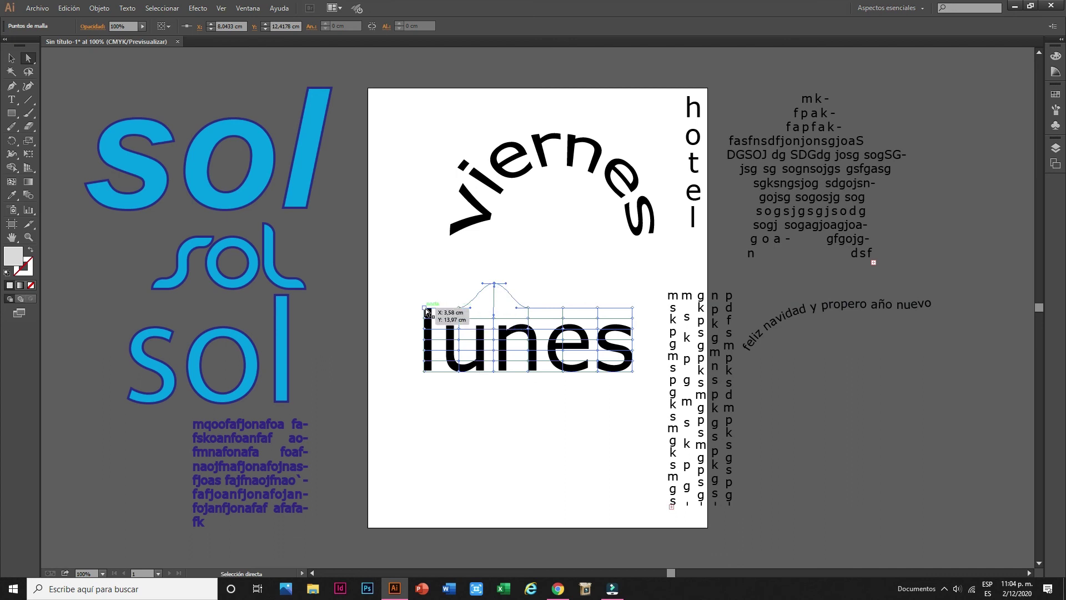
pyautogui.moveTo(424, 307); pyautogui.dragTo(421, 268)
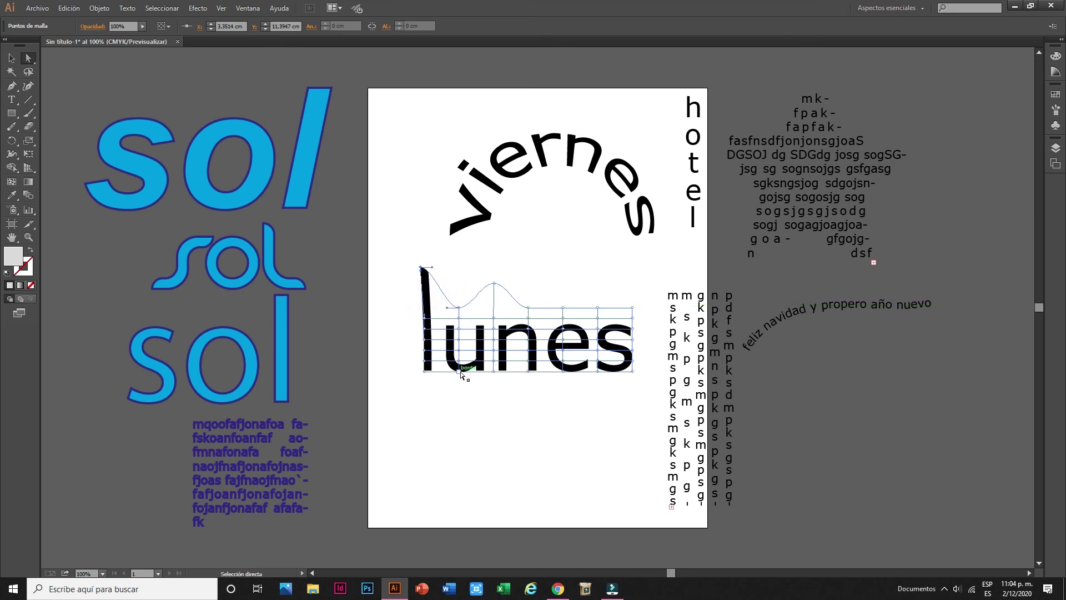
# Pull the mesh's lower-edge points beneath the "u" and the "n" downward to stretch both letters.
pyautogui.moveTo(460, 372); pyautogui.dragTo(461, 412)
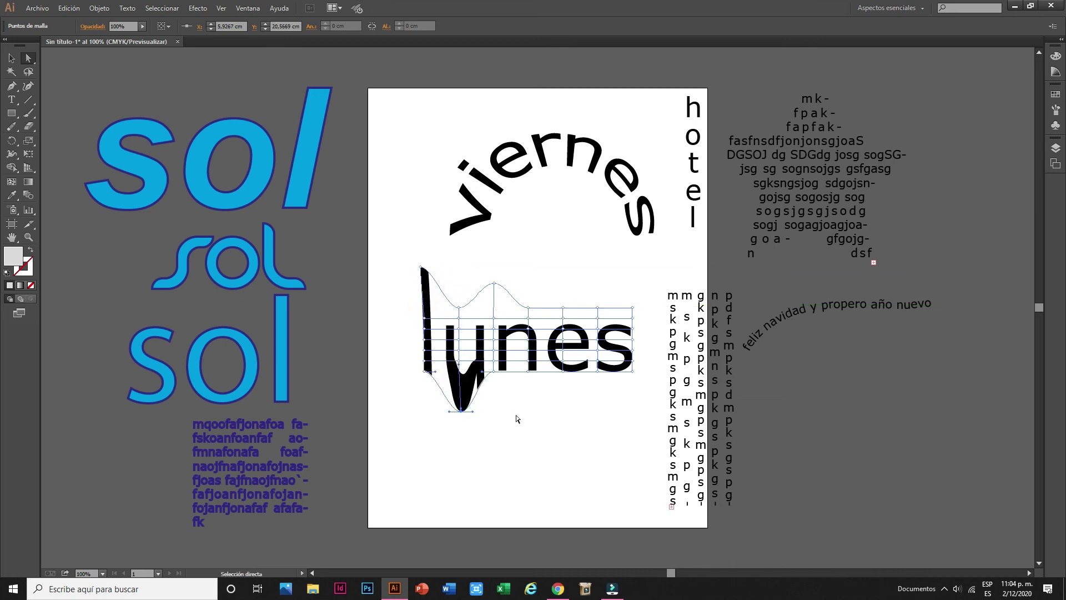
pyautogui.click(529, 371)
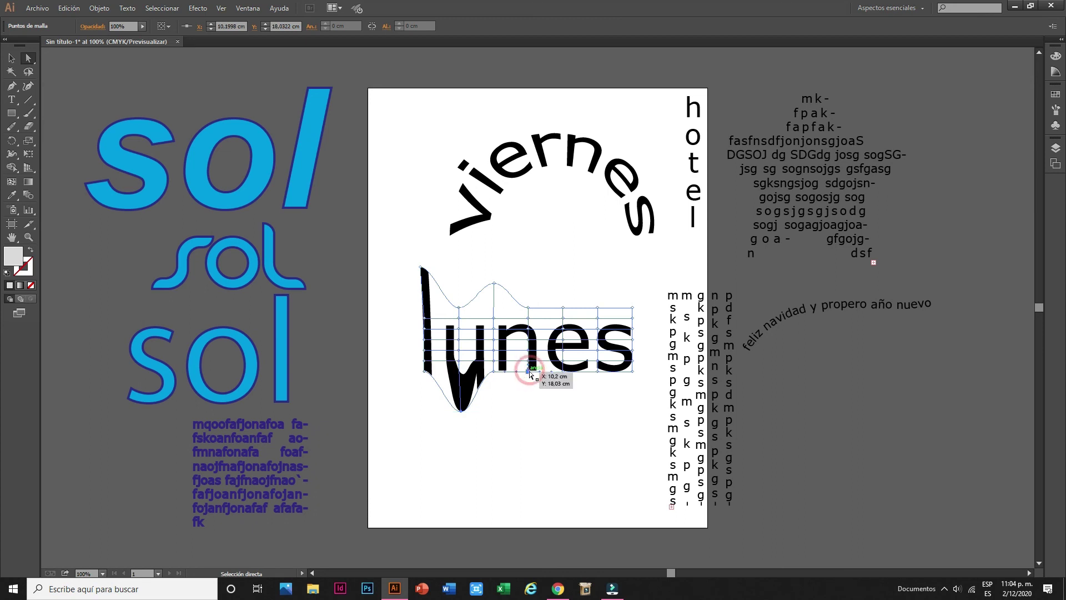
pyautogui.moveTo(529, 371); pyautogui.dragTo(530, 401)
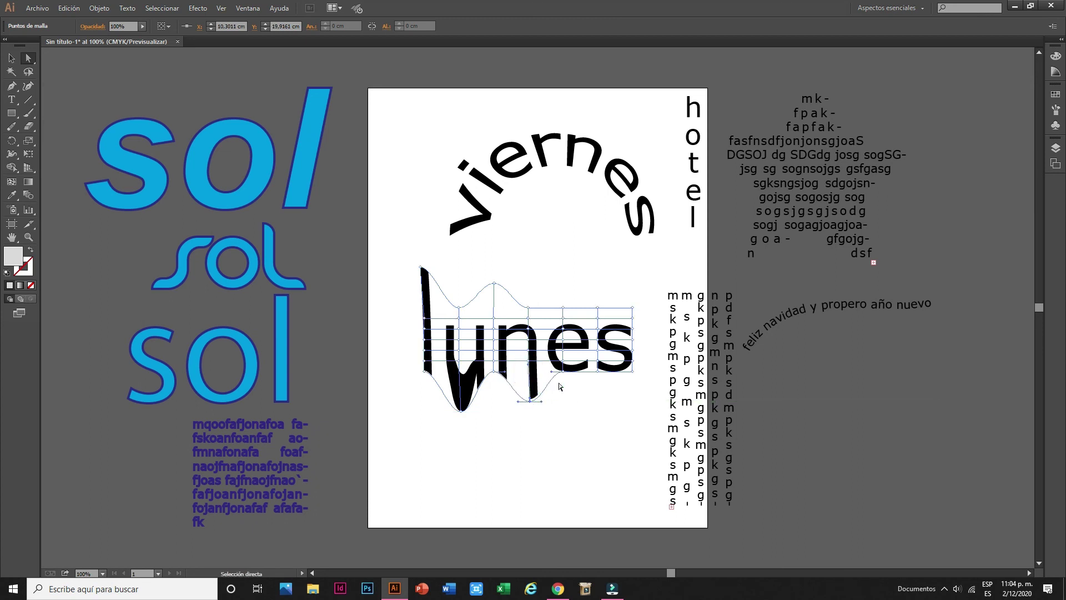
# Stretch the "e" and "s" by pulling the mesh points between them up at the top and down at the bottom, and deselect the word.
pyautogui.click(563, 328)
pyautogui.click(598, 330)
pyautogui.moveTo(598, 330); pyautogui.dragTo(594, 299)
pyautogui.moveTo(600, 370); pyautogui.dragTo(596, 403)
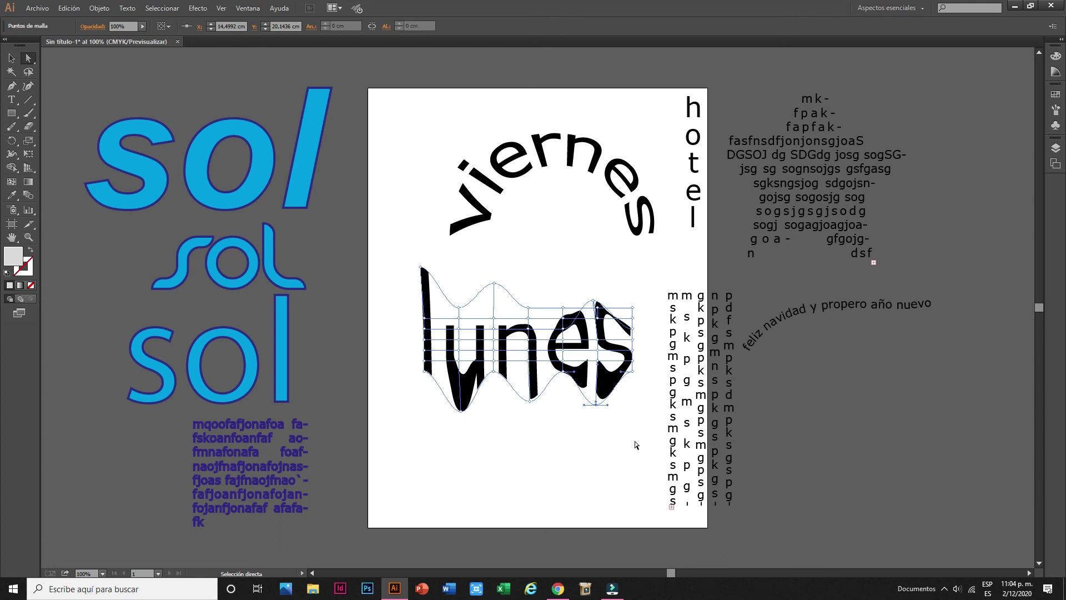
pyautogui.click(11, 58)
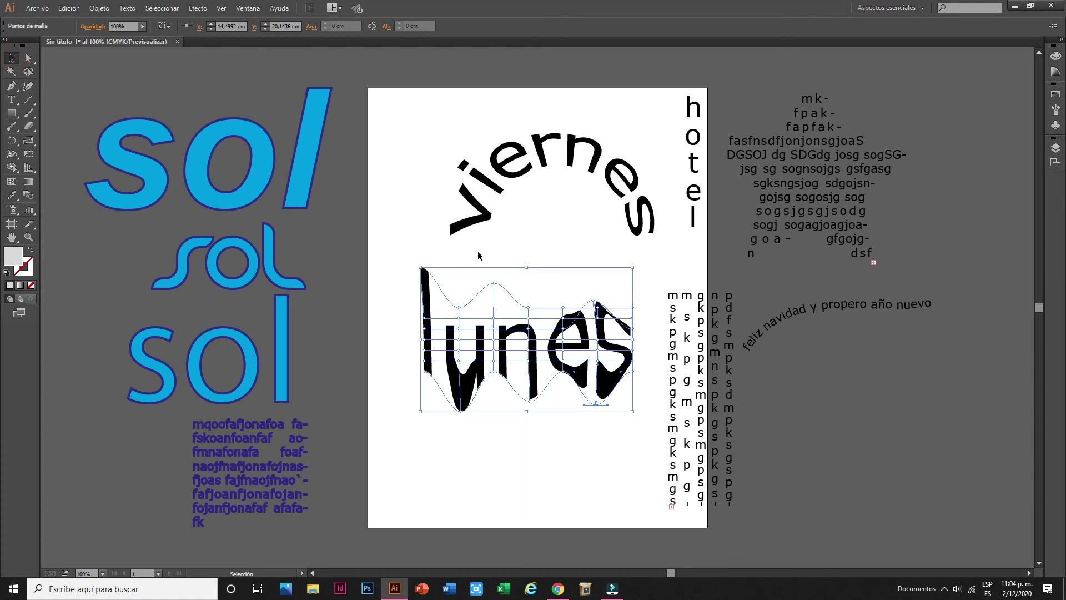
pyautogui.click(365, 385)
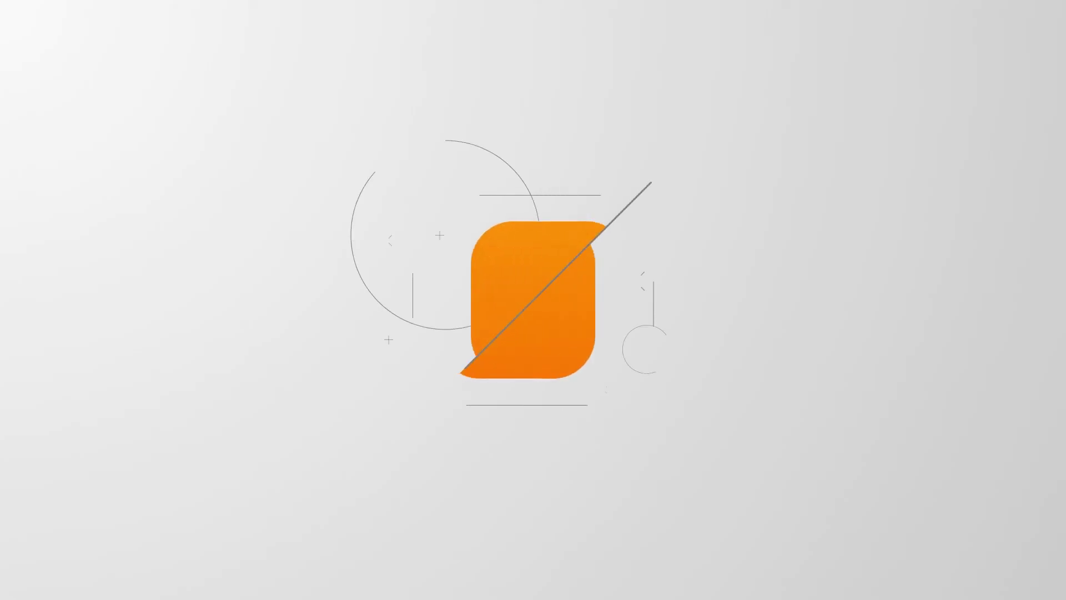